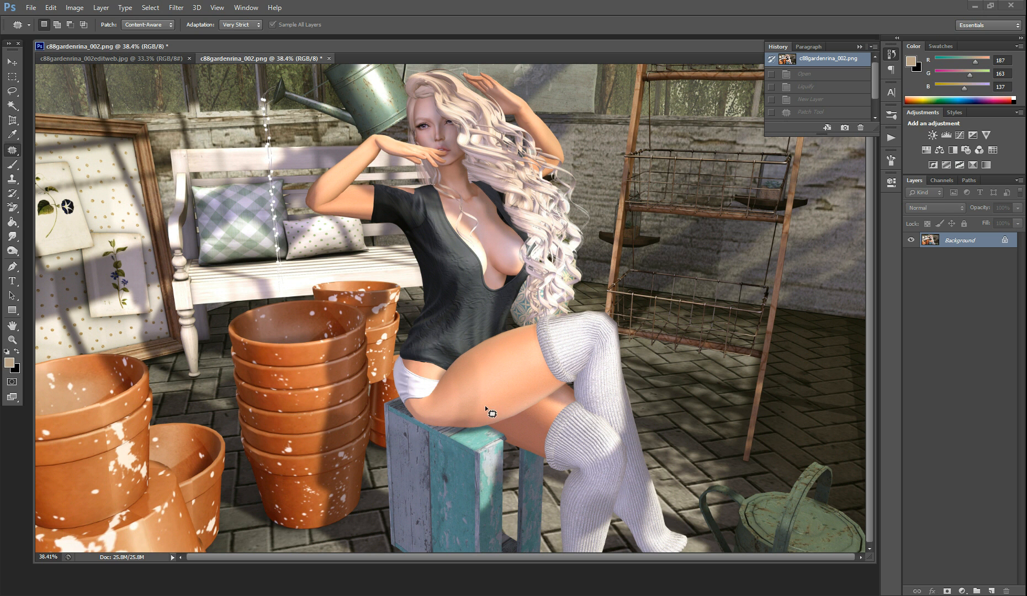
Compare the edited image c88gardenrina_002editweb.jpg with the unedited c88gardenrina_002.png, focusing on the hip and thigh area
left_click(12, 62)
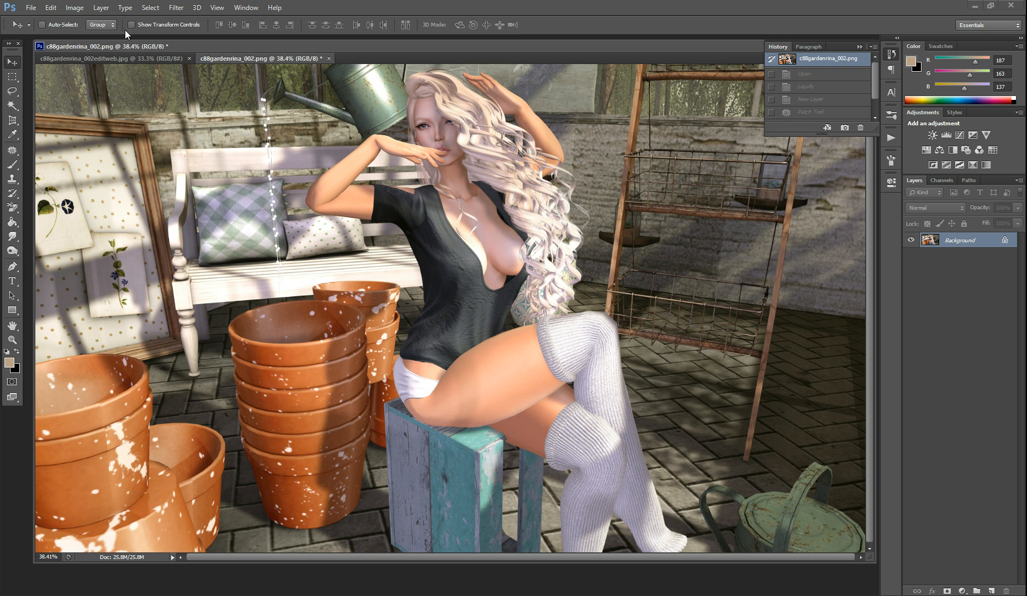
left_click(144, 57)
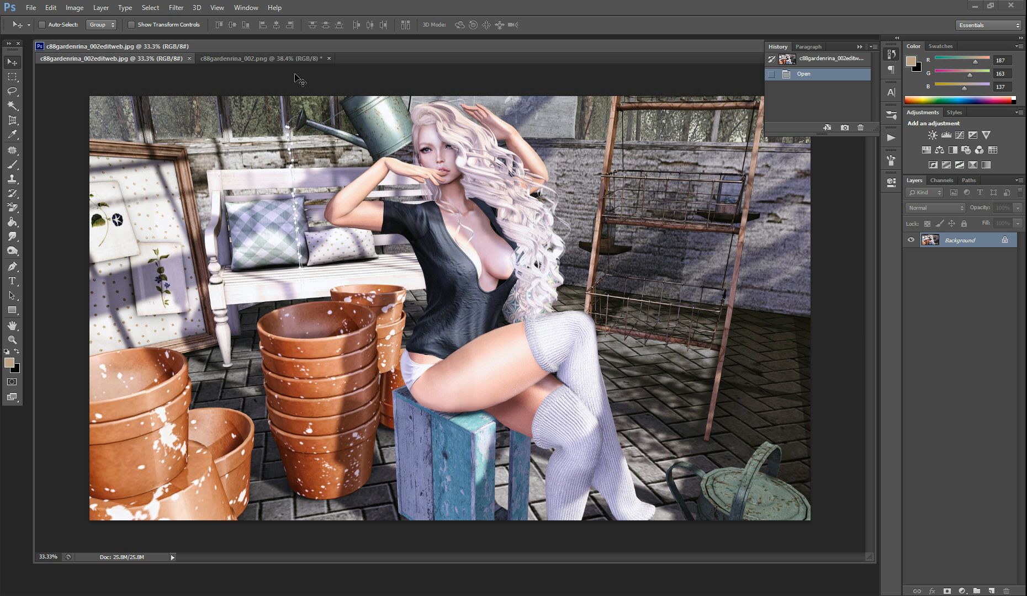
left_click(270, 59)
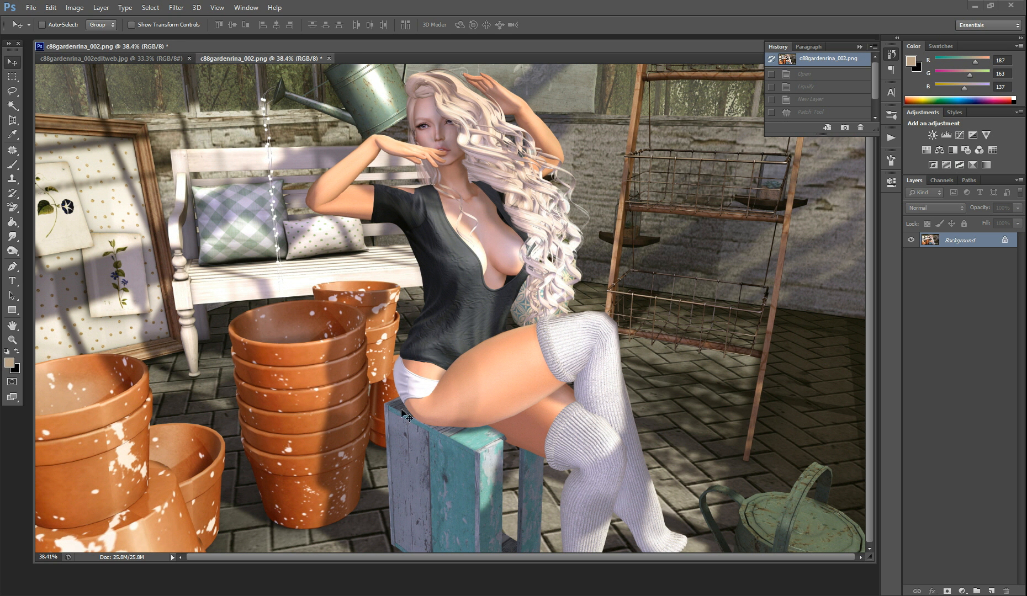
left_click(127, 58)
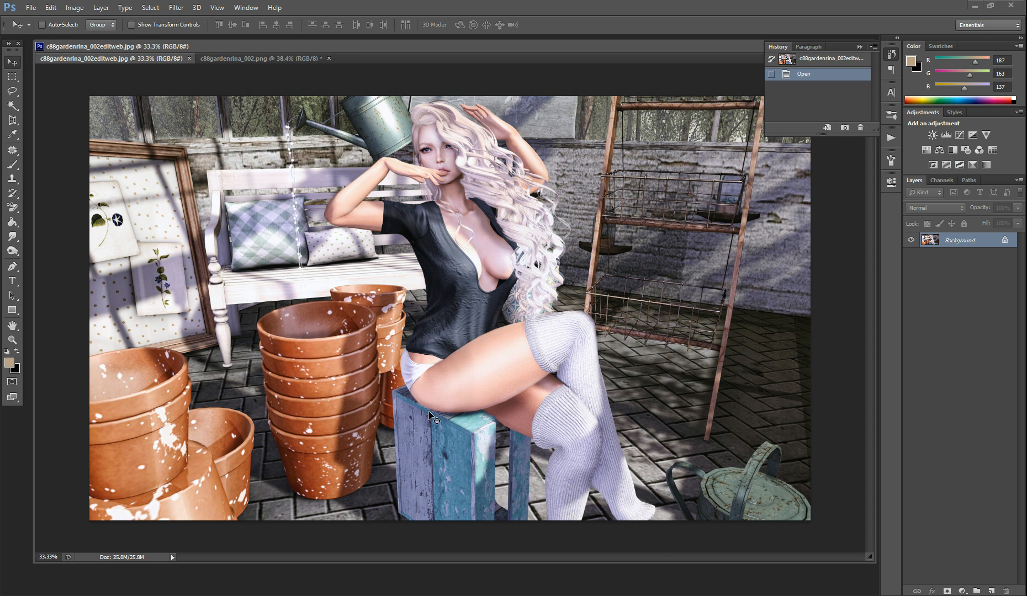
left_click(260, 59)
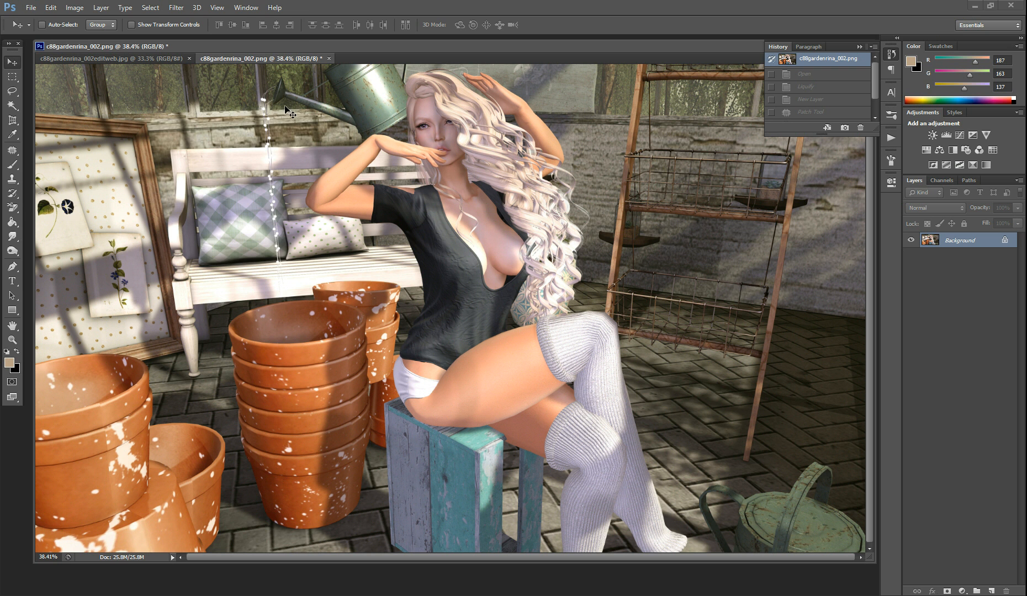
Open c88gardenrina_002.png in the Liquify filter and activate the Forward Warp tool for the avatar's hip area
left_click(175, 7)
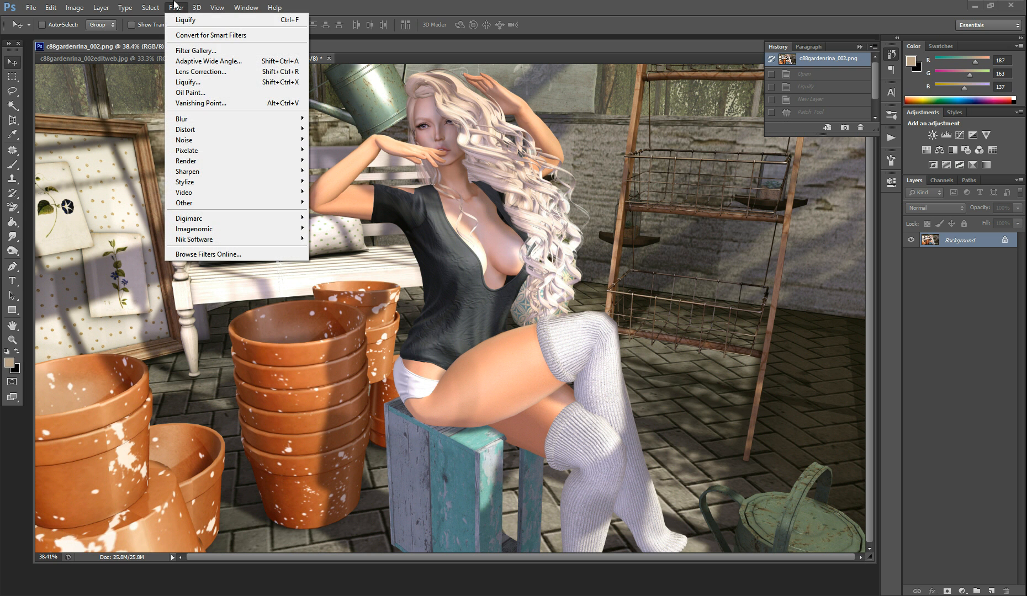
left_click(208, 82)
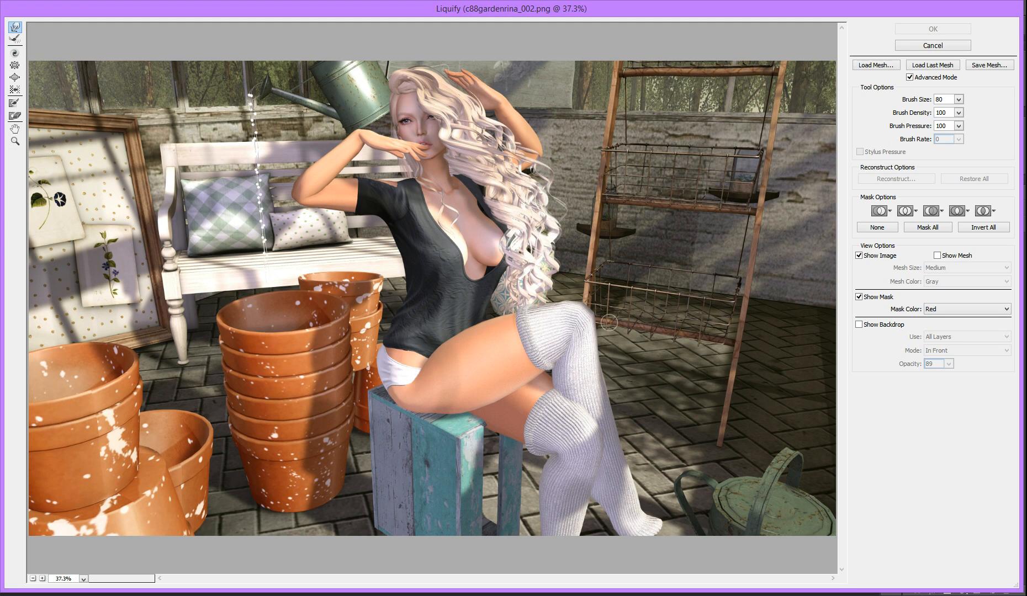
left_click(15, 142)
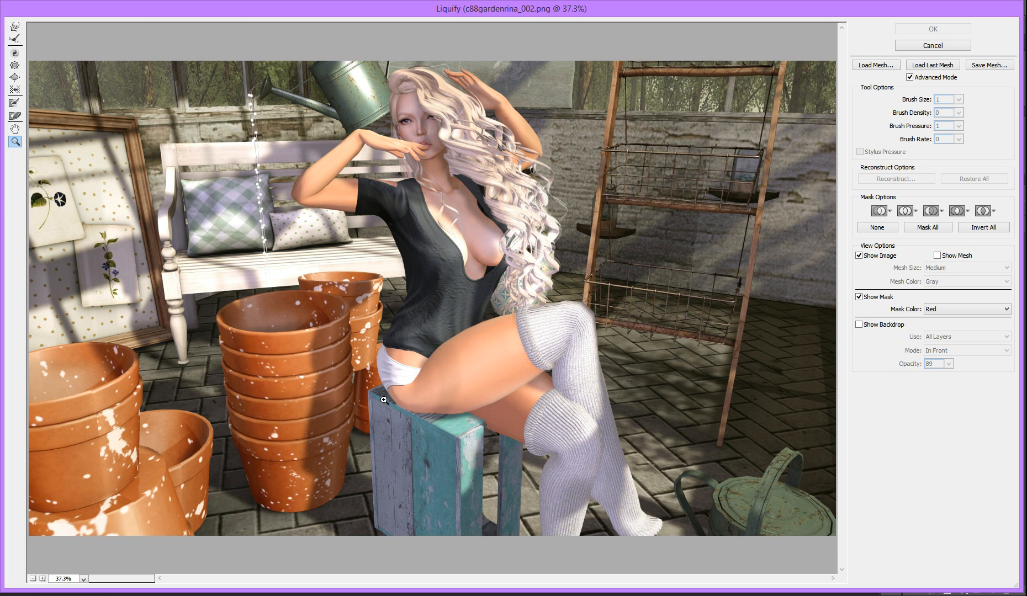
left_click(415, 393)
left_click(460, 377)
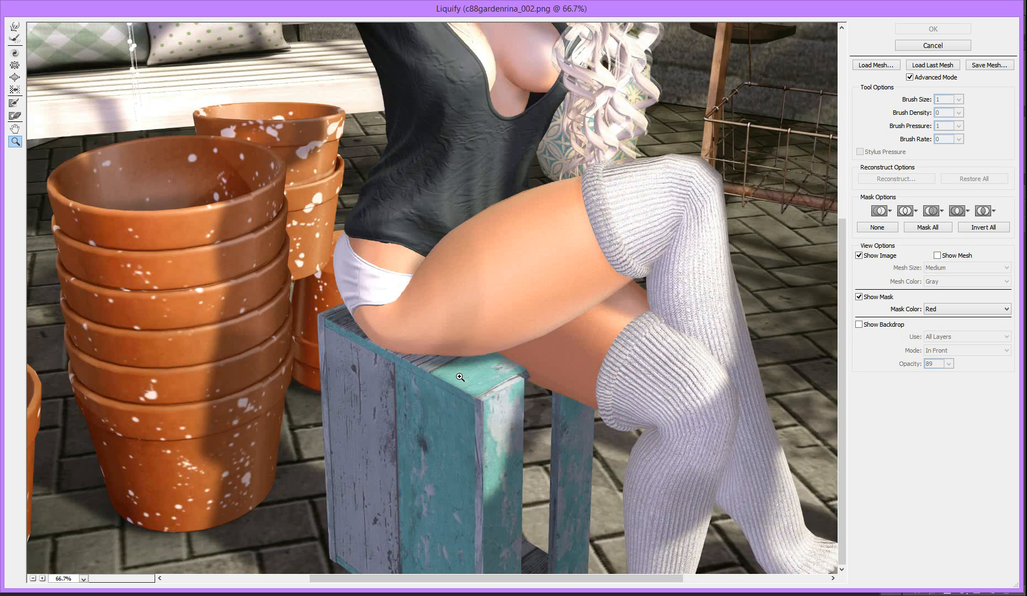
left_click(407, 314)
left_click(440, 269)
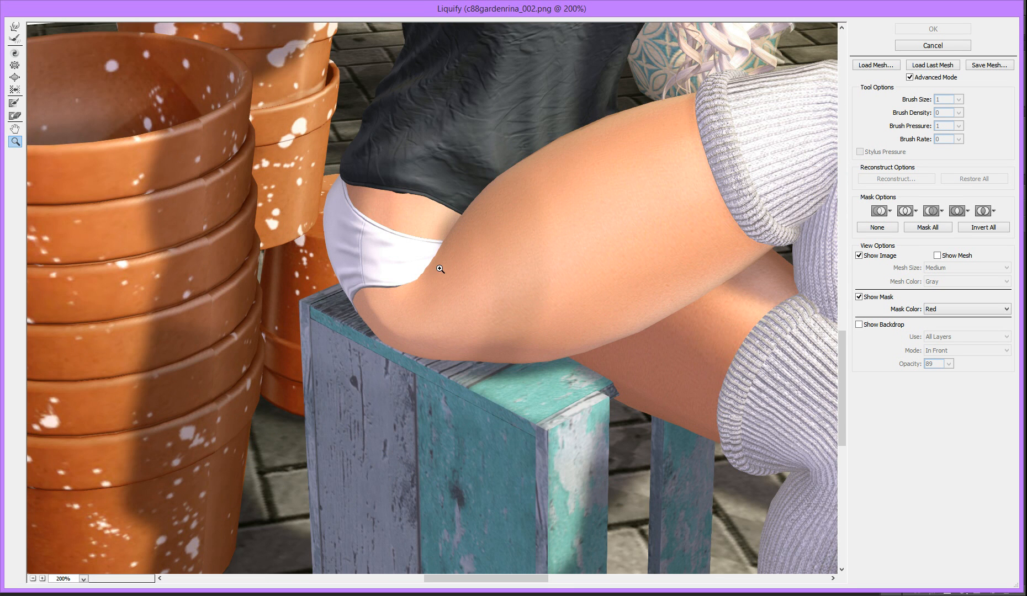
left_click(14, 27)
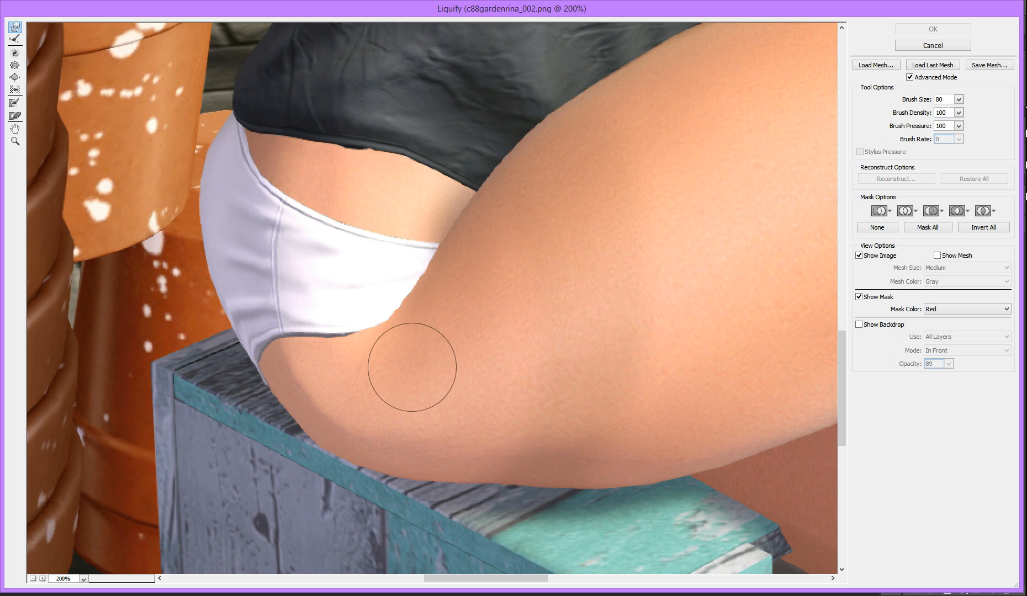
Try pushing the upper thigh into the white underwear's leg edge with one Forward Warp stroke at brush size 80
left_click_drag(394, 367, 369, 313)
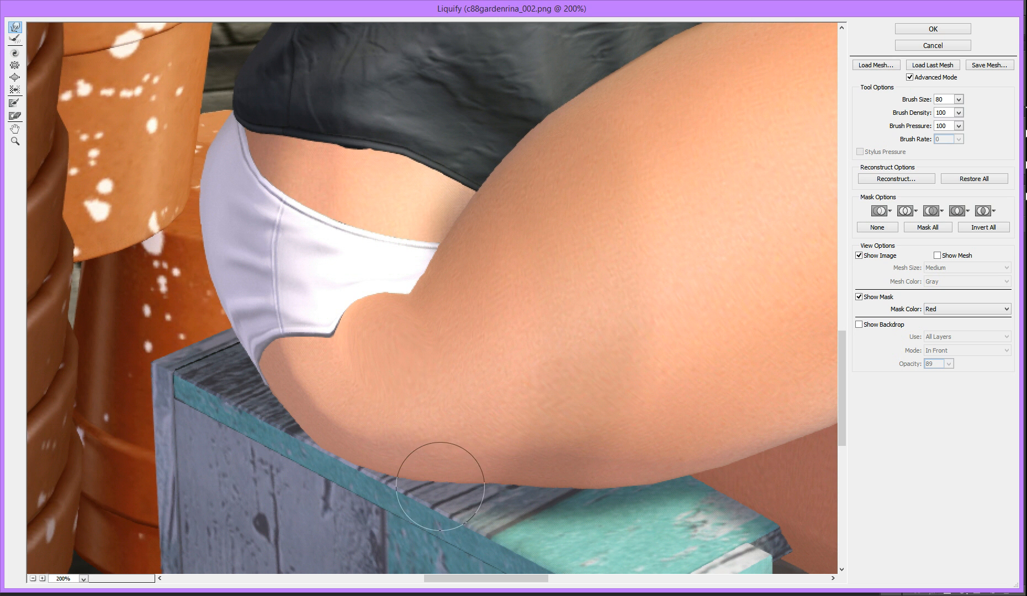
key("ctrl+z")
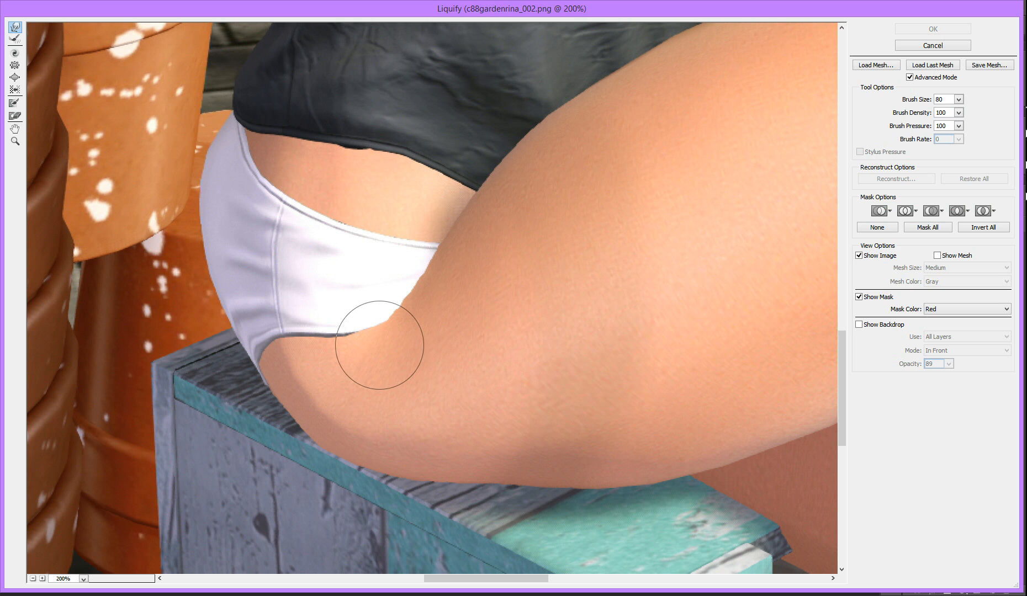
key("bracketleft")
key("bracketright")
key("bracketright")
key("bracketleft")
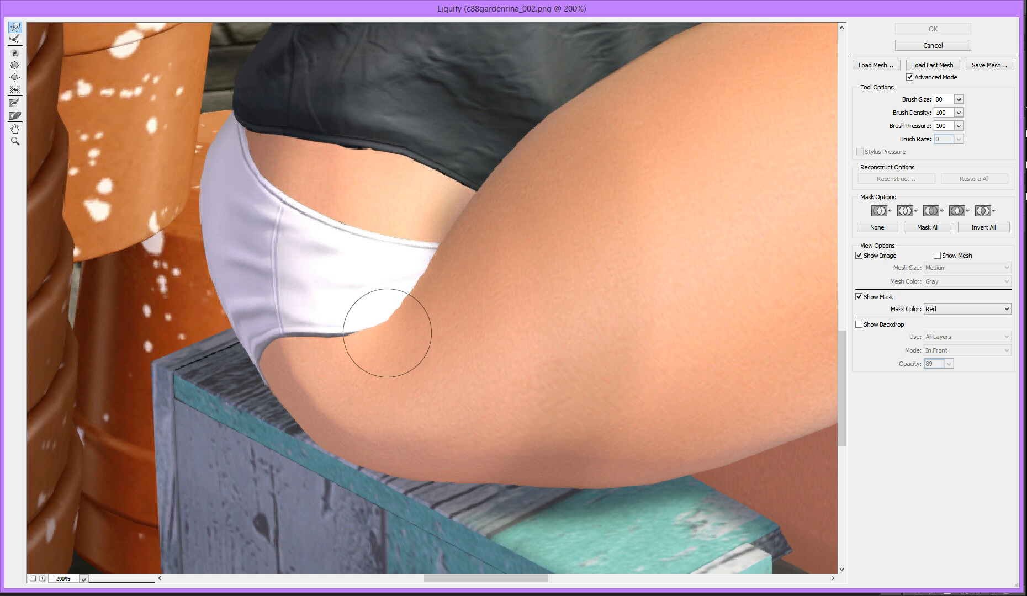
Push the jagged leg edge of the white underwear upward with short warp strokes, reducing the brush size to 45
left_click_drag(387, 332, 382, 318)
key("bracketleft")
key("bracketleft")
key("bracketleft")
key("bracketleft")
key("bracketleft")
key("bracketleft")
key("bracketleft")
left_click_drag(383, 320, 380, 315)
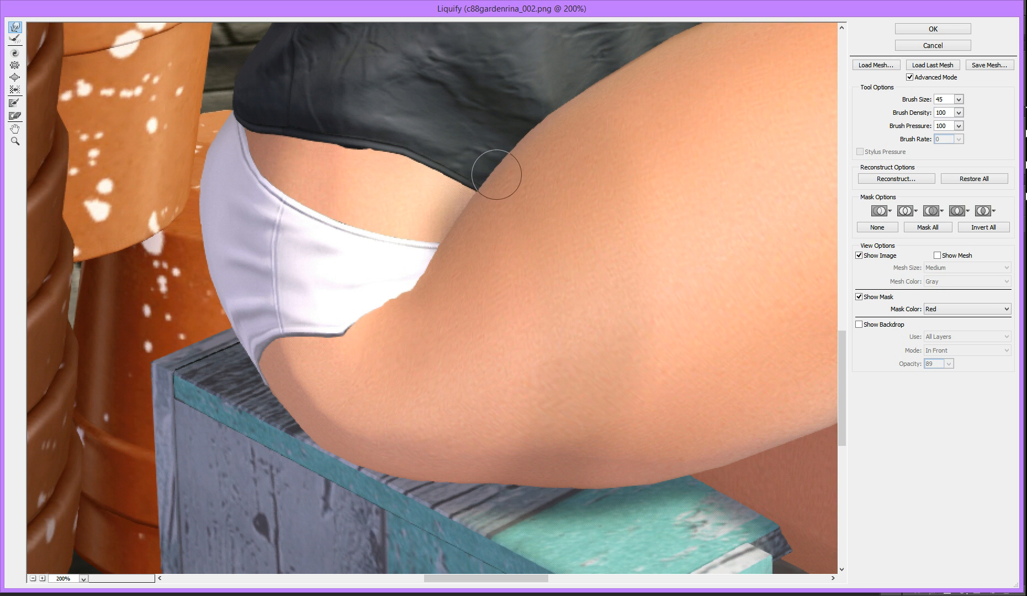
left_click_drag(343, 347, 343, 333)
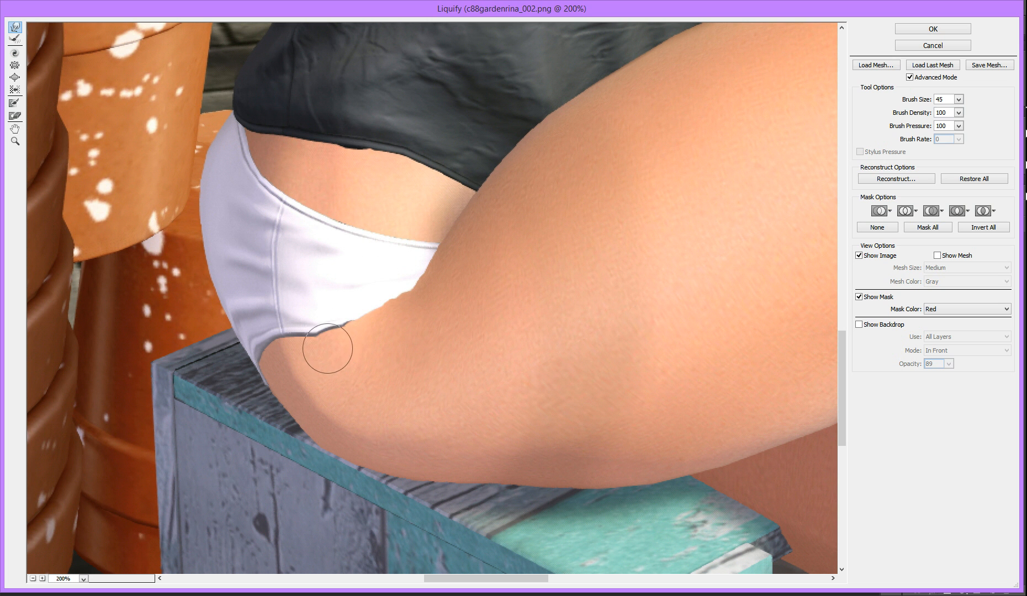
Smooth the middle of the underwear's leg edge with warp strokes at brush sizes 30 and 60
key("bracketleft")
key("bracketleft")
key("bracketleft")
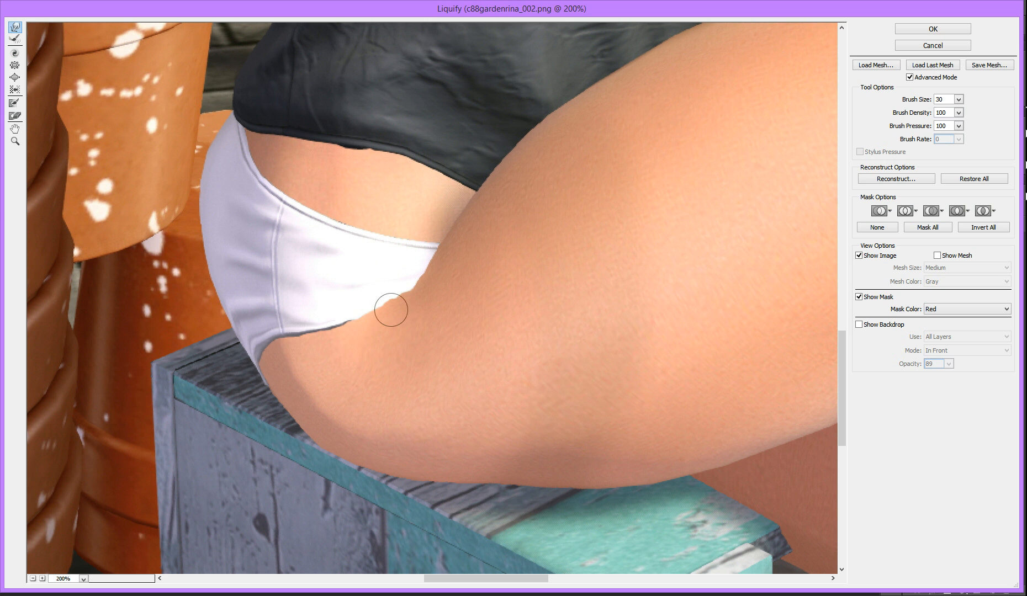
key("bracketright")
key("bracketright")
key("bracketright")
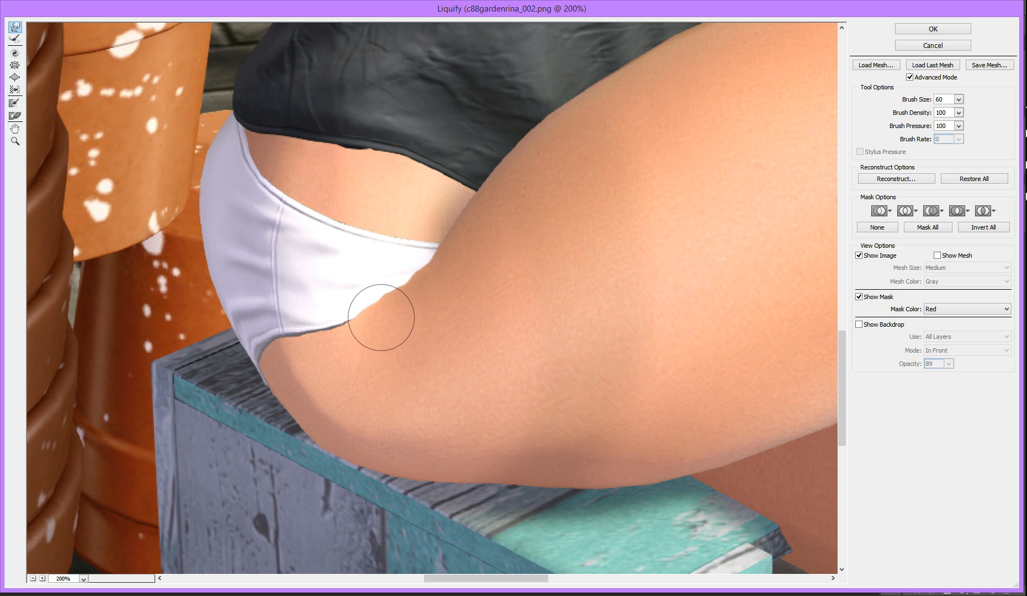
left_click_drag(361, 321, 358, 314)
Push the thigh edge inward near the waistband and even out the leg edge, refining with brush size 35
key("bracketright")
key("bracketright")
left_click_drag(422, 266, 413, 245)
key("bracketleft")
key("bracketleft")
key("bracketleft")
key("bracketleft")
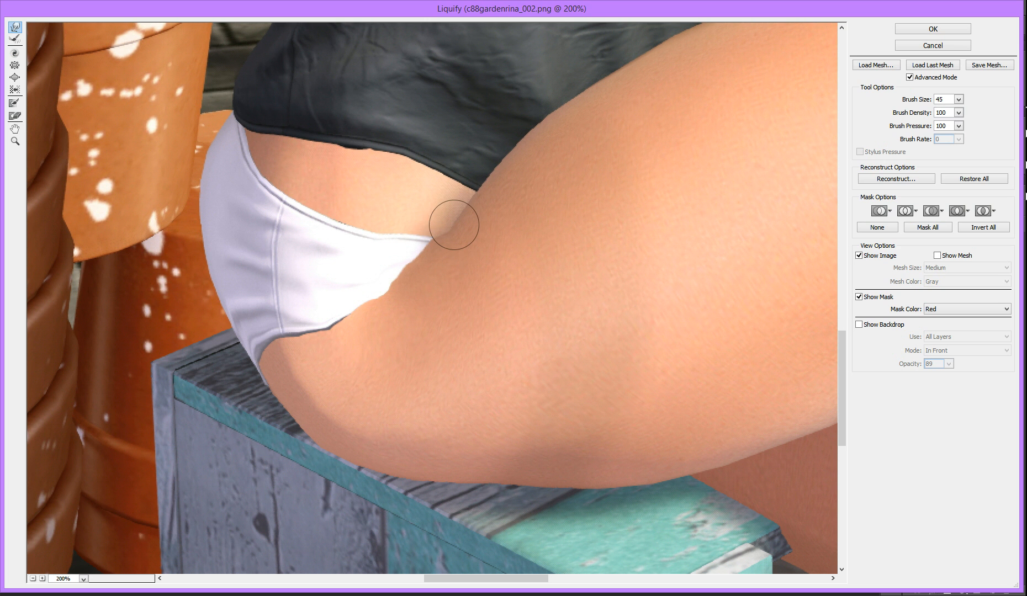
key("bracketleft")
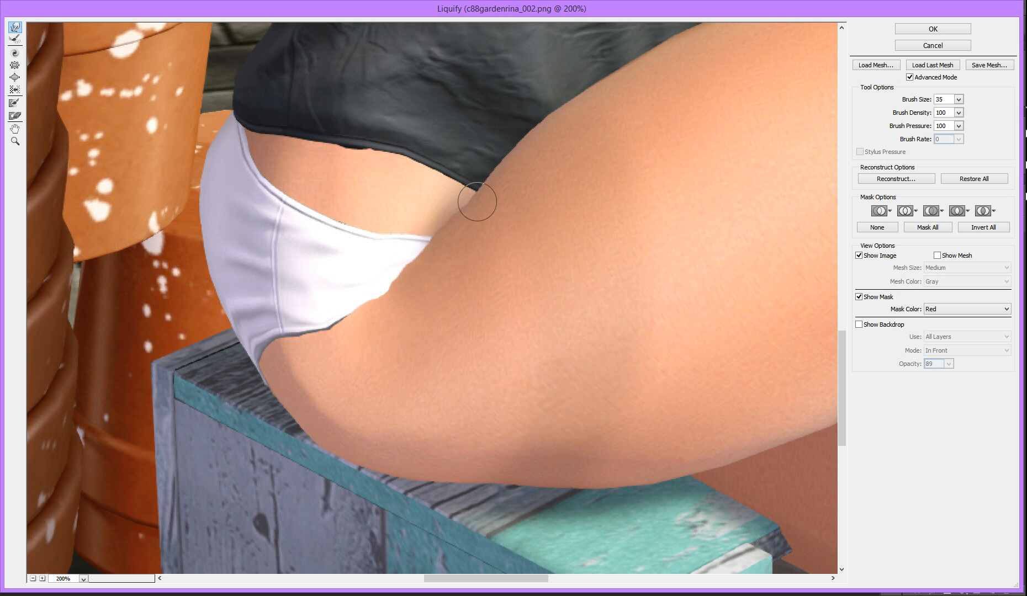
mouse_move(423, 317)
left_mouse_down()
mouse_move(401, 291)
mouse_move(386, 298)
left_mouse_up()
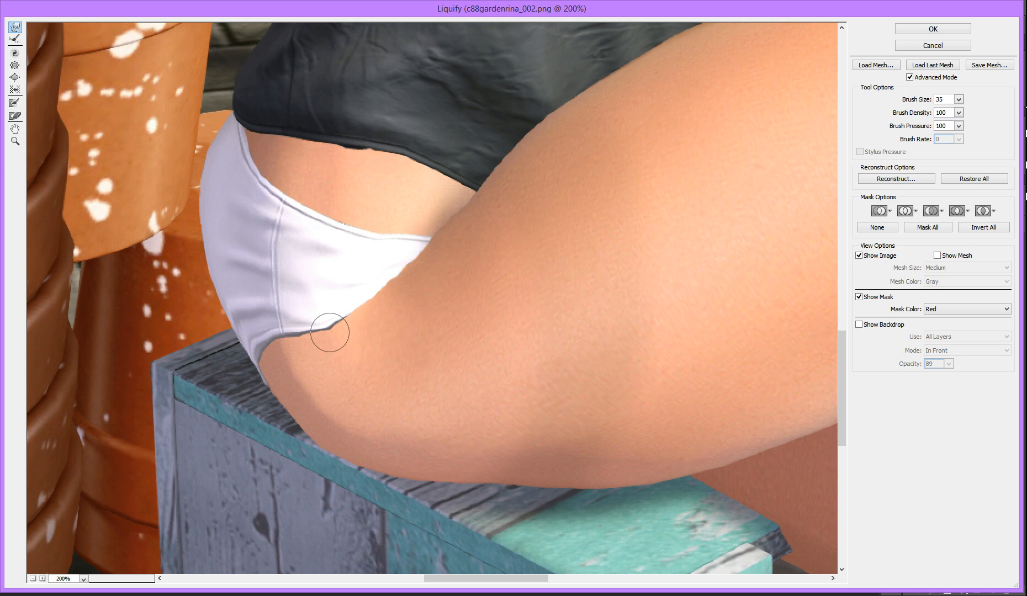
Smooth the small bump on the lower part of the underwear's leg edge with brush size 25
key("bracketleft")
key("bracketleft")
key("bracketleft")
key("bracketleft")
key("bracketleft")
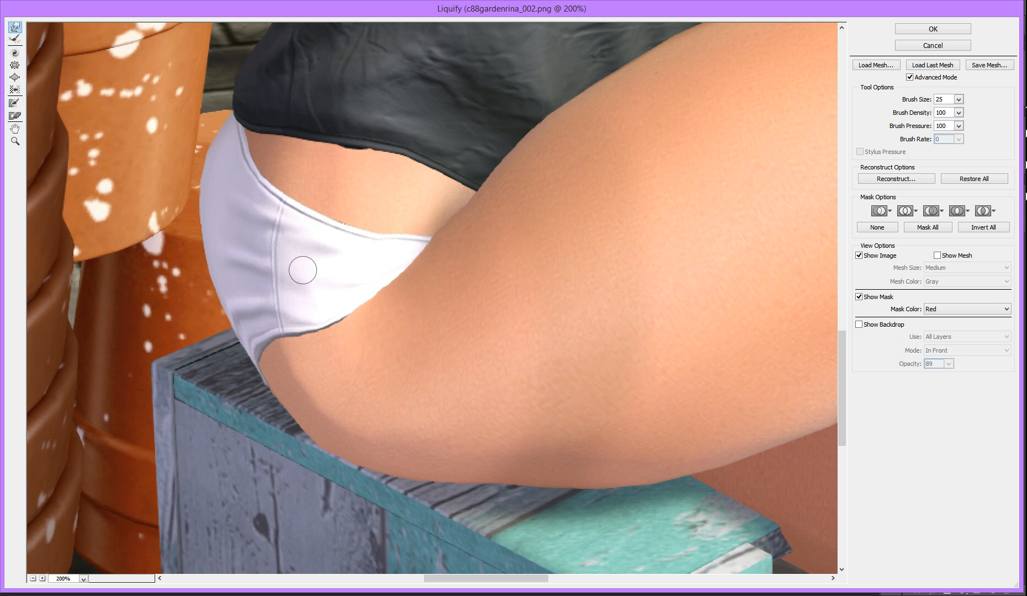
Warp the thigh outline up into the underwear and toward the shirt hem with brush size 70
key("bracketright")
key("bracketright")
key("bracketright")
key("bracketright")
key("bracketright")
key("bracketright")
key("bracketright")
key("bracketright")
key("bracketright")
key("bracketright")
key("bracketright")
key("bracketright")
key("bracketright")
key("bracketright")
key("bracketright")
key("bracketright")
key("bracketright")
key("bracketright")
key("bracketright")
key("bracketright")
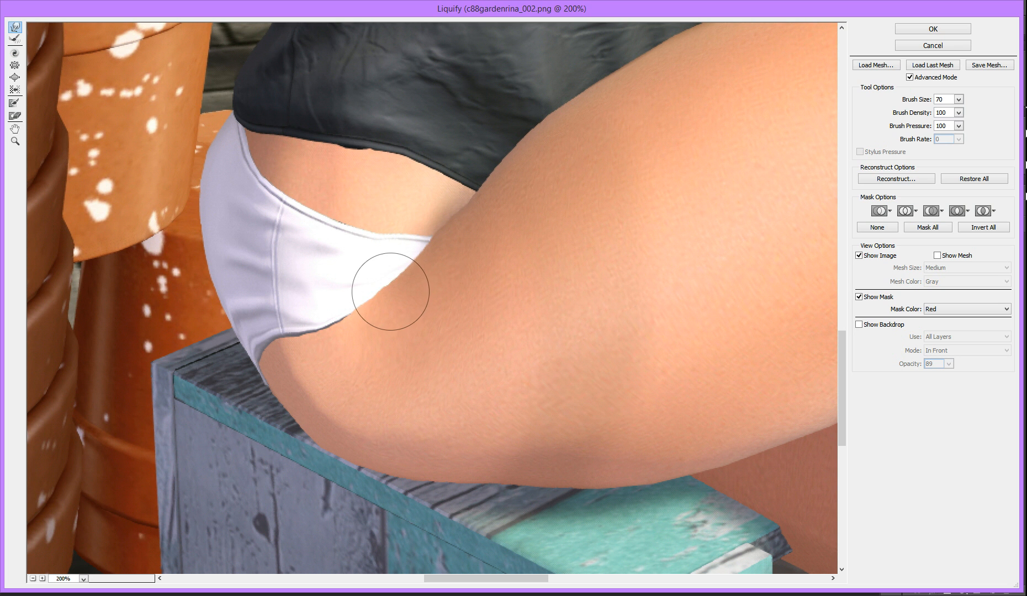
mouse_move(386, 291)
left_mouse_down()
mouse_move(416, 253)
mouse_move(435, 254)
mouse_move(436, 241)
mouse_move(430, 247)
mouse_move(491, 205)
left_mouse_up()
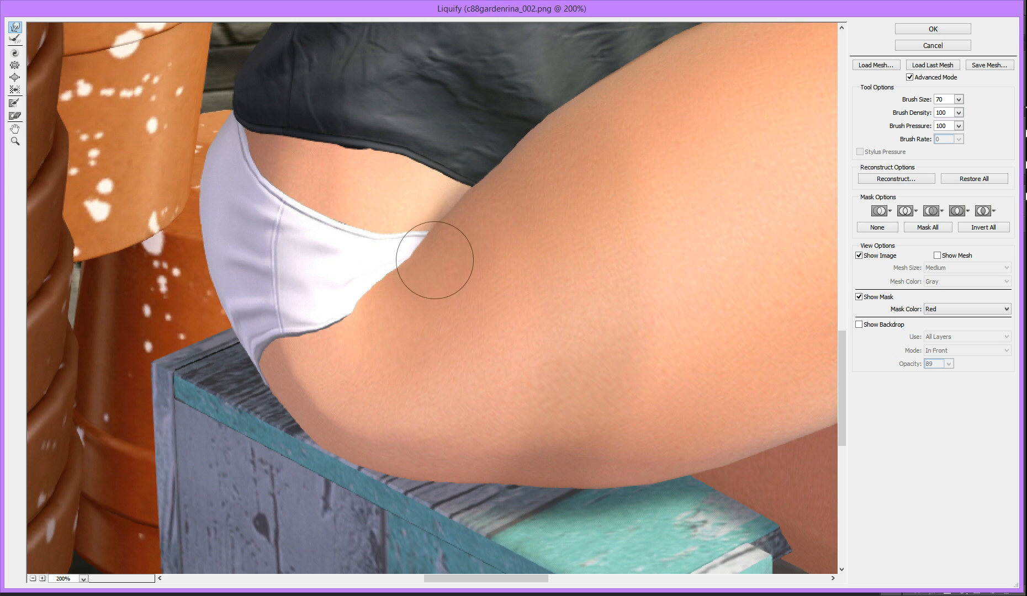
left_click_drag(355, 323, 344, 314)
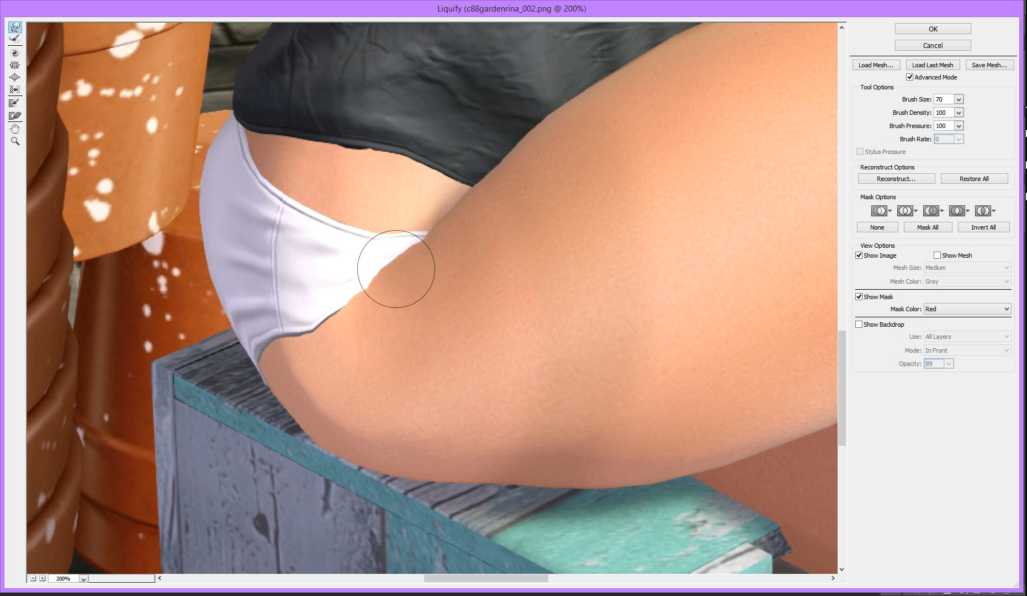
Nudge the waistband's corner inward where it meets the thigh, using brush size 45
key("bracketleft")
key("bracketleft")
key("bracketleft")
key("bracketleft")
key("bracketleft")
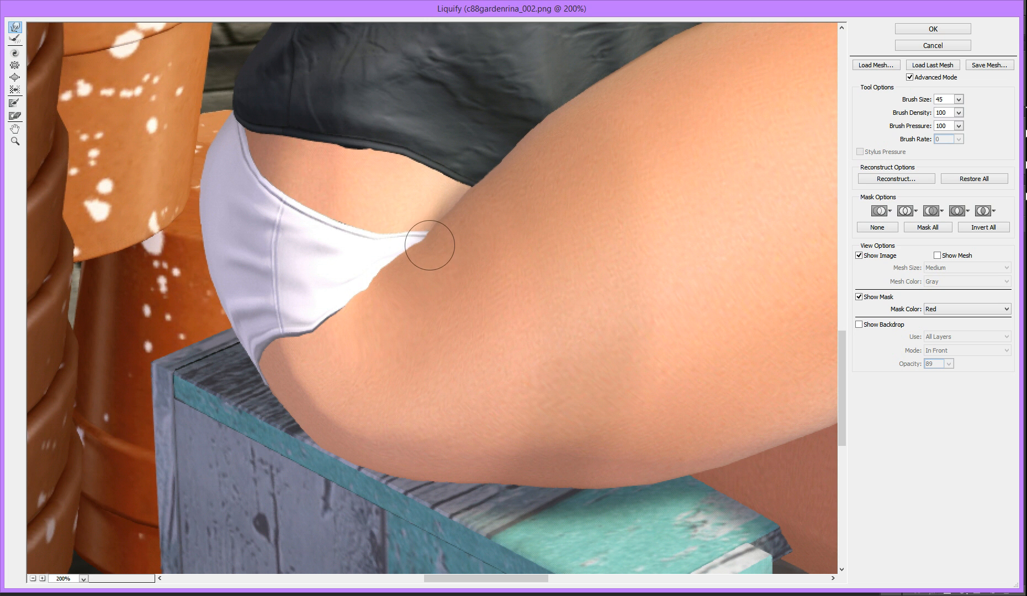
left_click_drag(429, 245, 425, 241)
Reshape the thigh outline along the shirt hem and waistband corner with warp strokes at brush size 80
key("bracketright")
key("bracketright")
key("bracketright")
key("bracketright")
key("bracketright")
key("bracketright")
key("bracketright")
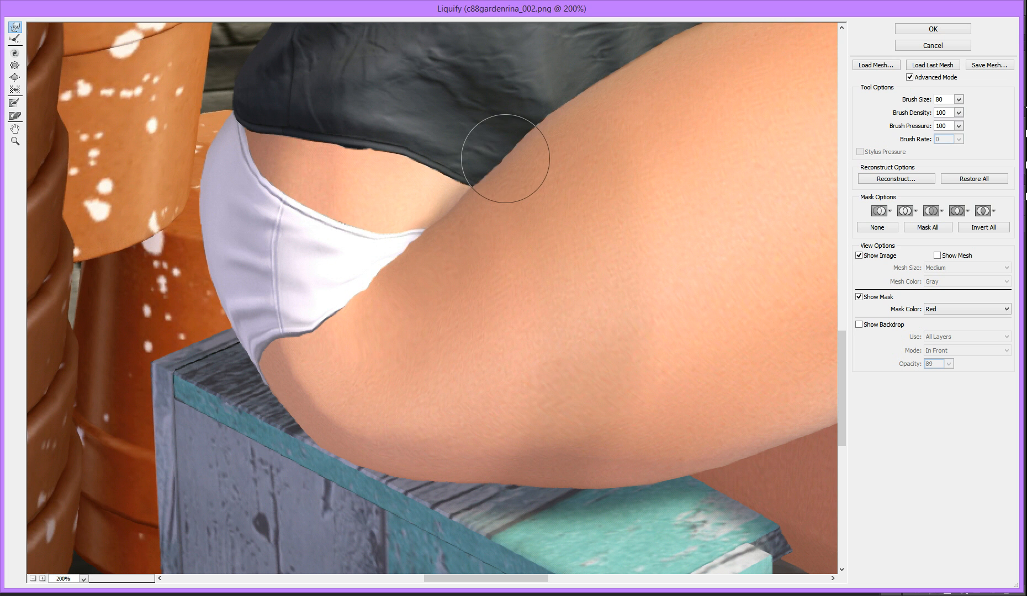
left_click_drag(491, 151, 496, 154)
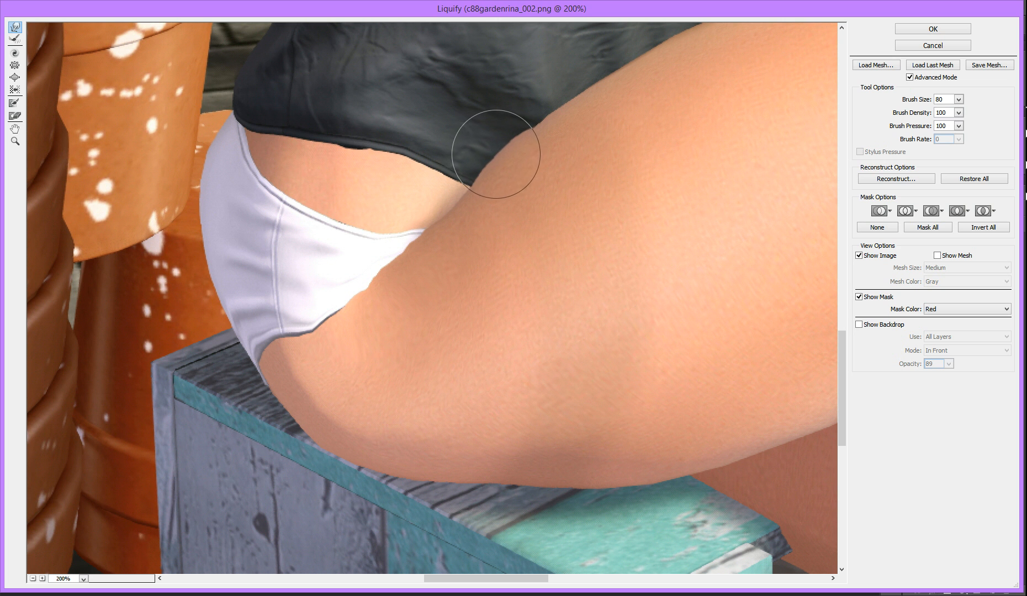
left_click_drag(478, 209, 464, 201)
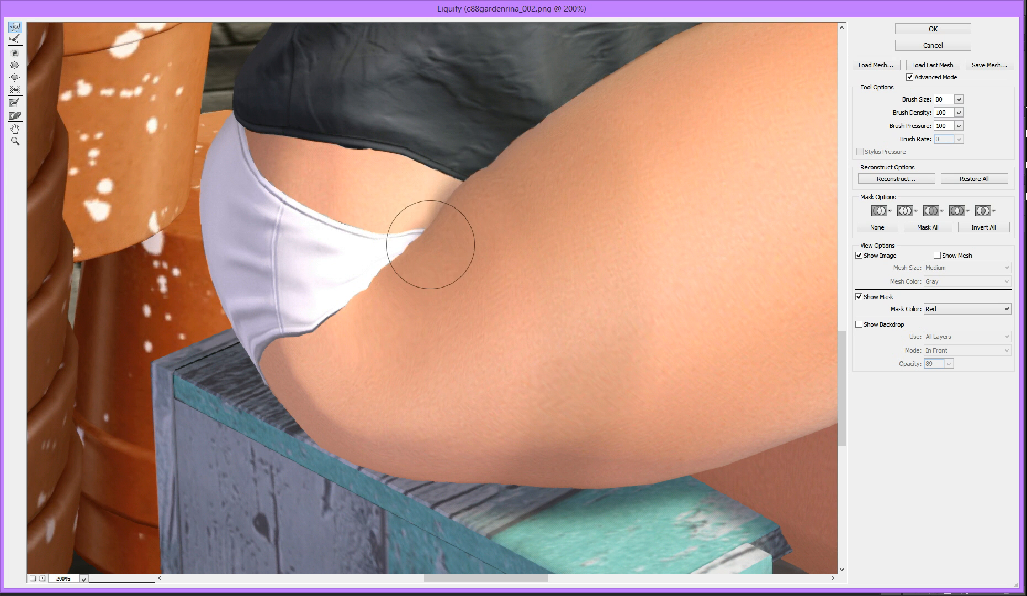
left_click_drag(428, 247, 414, 240)
Smooth the lower underwear leg edge against the thigh with small warp strokes, reducing the brush size to 40
key("[")
key("bracketleft")
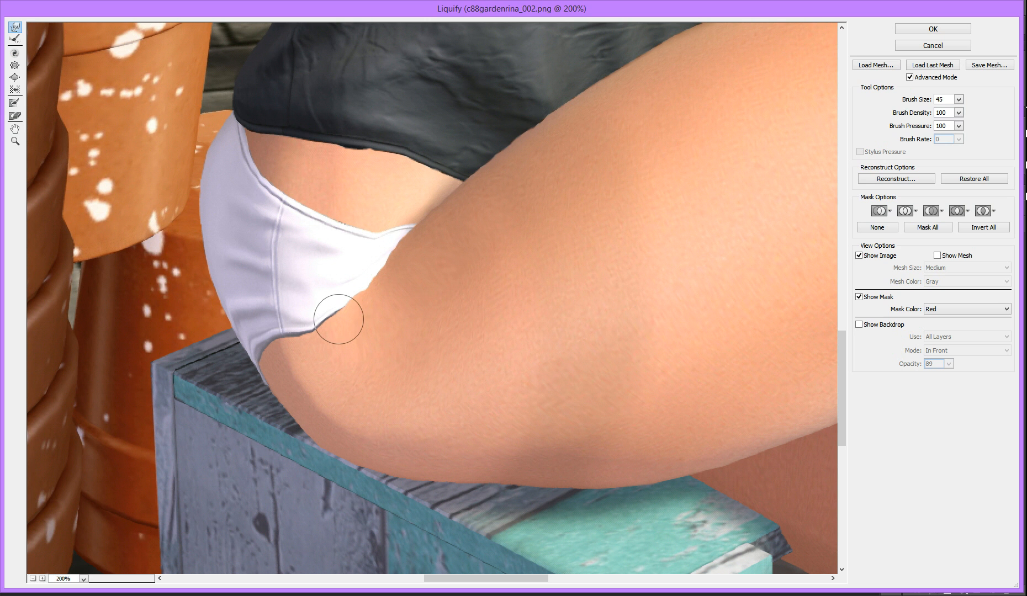
key("bracketright")
mouse_move(374, 307)
left_mouse_down()
mouse_move(367, 285)
mouse_move(390, 280)
mouse_move(400, 252)
left_mouse_up()
key("bracketleft")
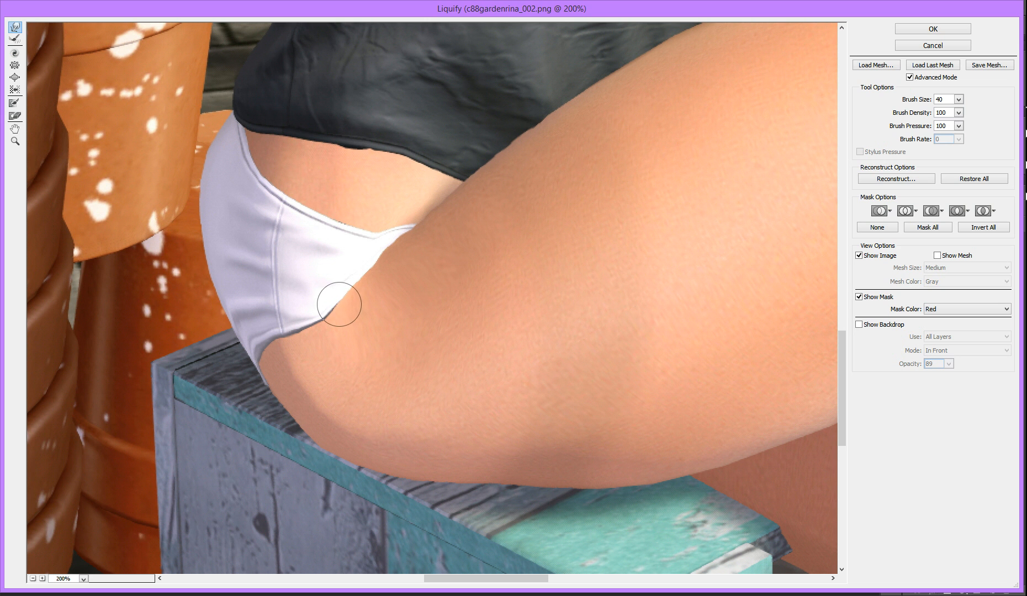
left_click_drag(321, 323, 316, 319)
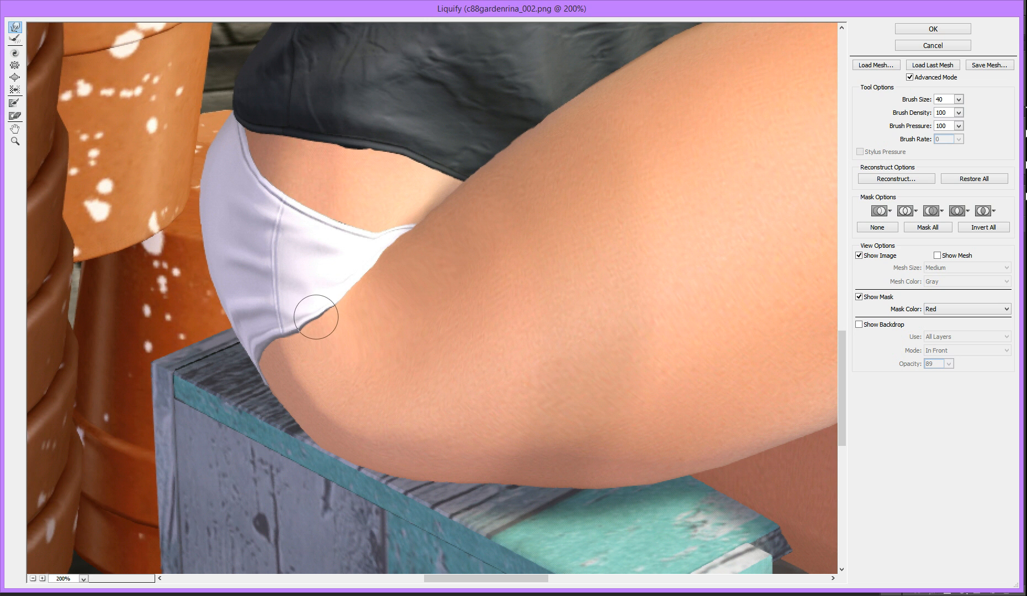
Push the middle of the underwear's leg edge up and inward with brush size 80
key("bracketleft")
key("bracketright")
key("bracketright")
key("bracketright")
key("bracketright")
key("bracketright")
key("bracketright")
key("bracketright")
key("bracketright")
key("bracketright")
key("bracketright")
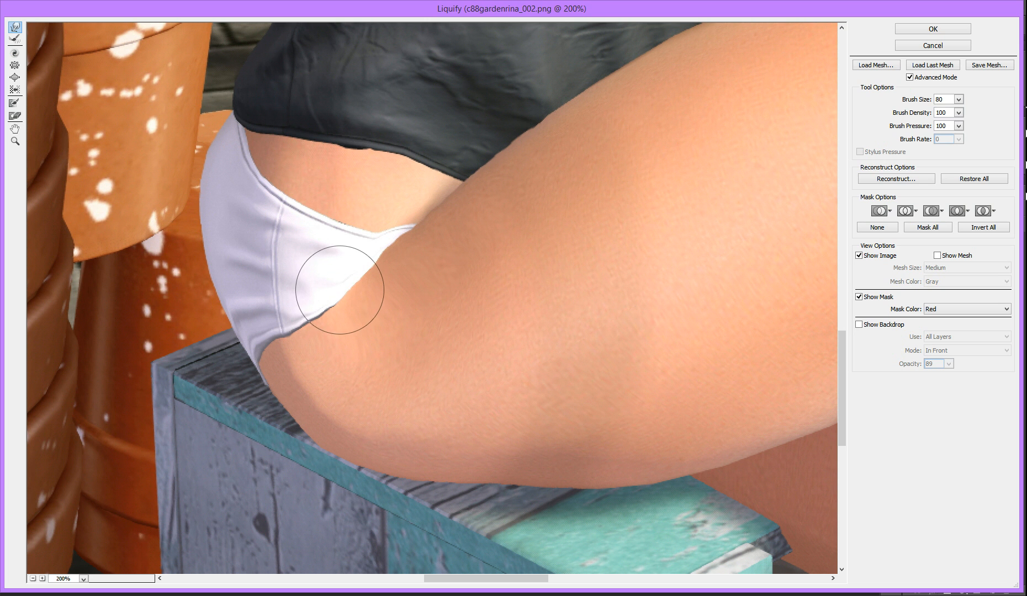
left_click_drag(340, 288, 331, 278)
Nudge the leg edge just below the waistband corner slightly upward with a smaller brush
key("bracketleft")
key("bracketleft")
key("bracketleft")
key("bracketleft")
key("bracketleft")
left_click_drag(381, 264, 380, 259)
Push the waistband corner and adjoining thigh upward with brush size 90, and set the brush size to 80
key("bracketright")
key("bracketright")
key("bracketright")
key("bracketright")
key("bracketright")
left_click_drag(410, 240, 402, 227)
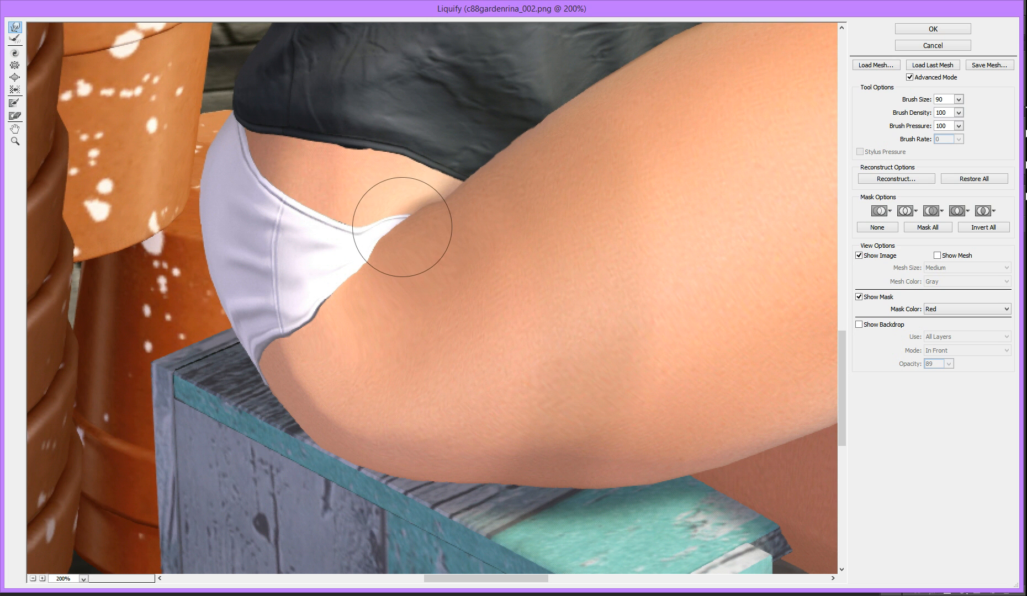
key("bracketleft")
key("bracketleft")
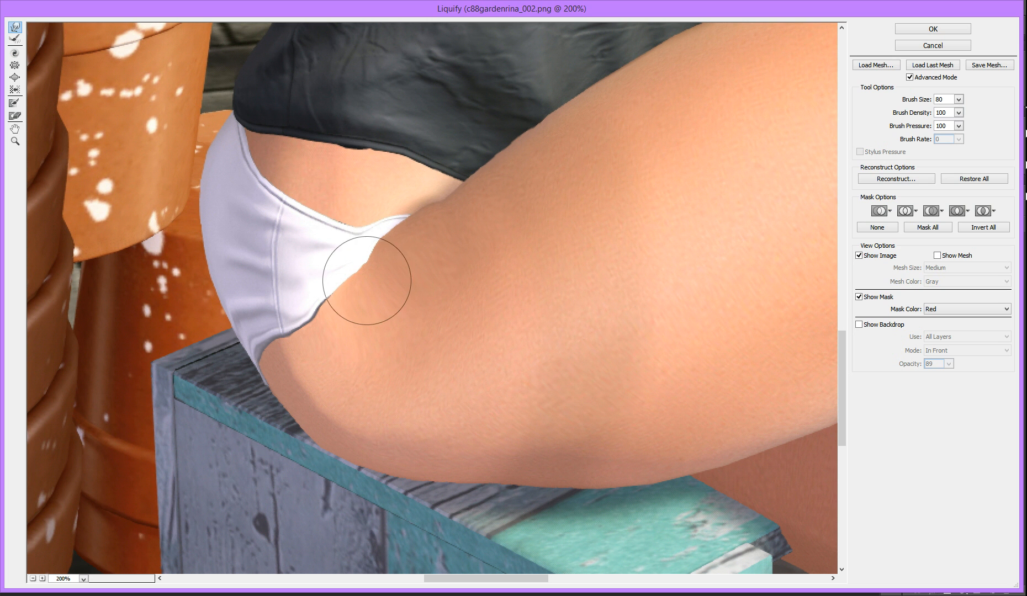
Warp the middle of the underwear's leg edge down and outward, and even out the thigh contour beside the shirt hem with brush size 70
mouse_move(361, 268)
left_mouse_down()
mouse_move(359, 252)
mouse_move(340, 297)
left_mouse_up()
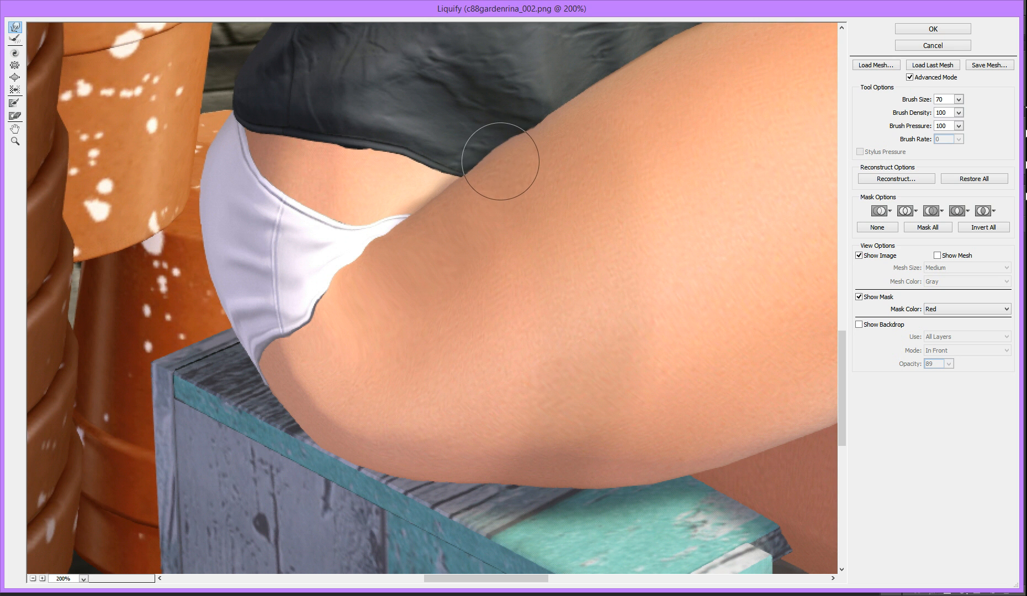
left_click_drag(500, 161, 536, 139)
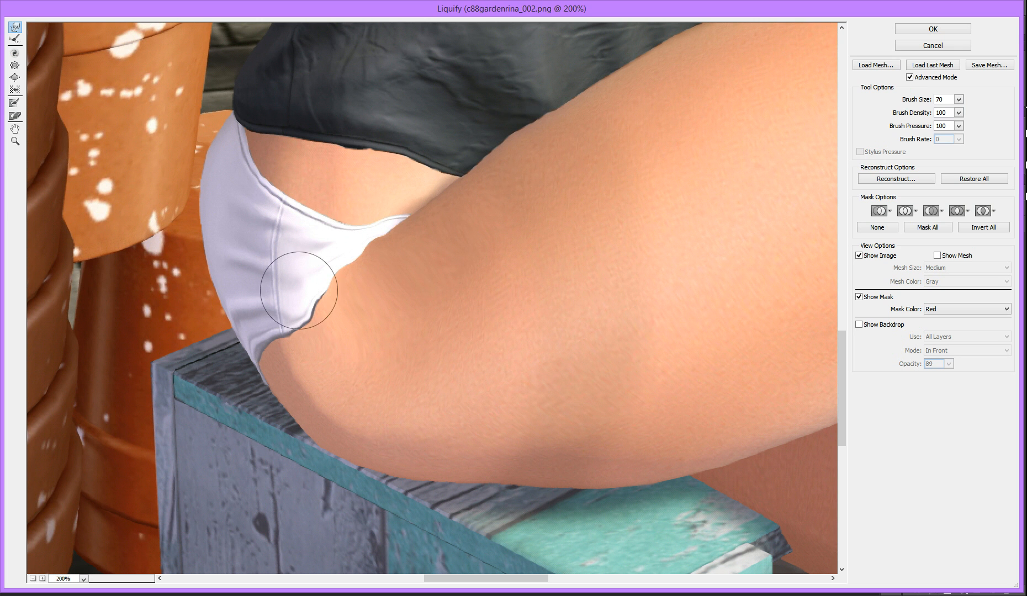
Straighten the lower half of the underwear's leg edge against the thigh with small warp strokes, using brush sizes between 15 and 40
key("bracketleft")
key("bracketleft")
key("bracketleft")
key("bracketleft")
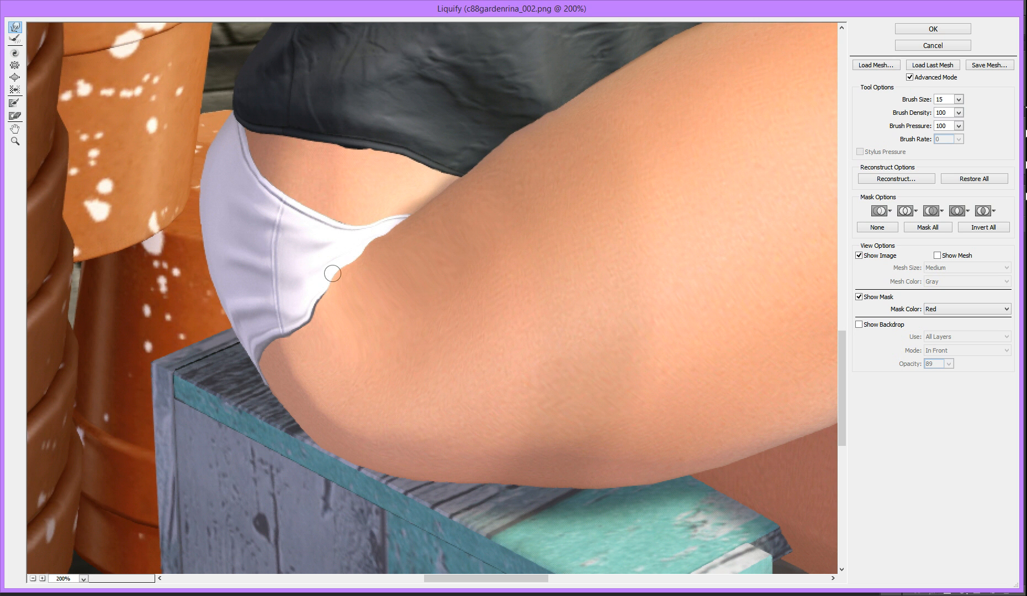
key("bracketright")
left_click_drag(332, 262, 335, 265)
key("bracketright")
left_click_drag(302, 324, 287, 337)
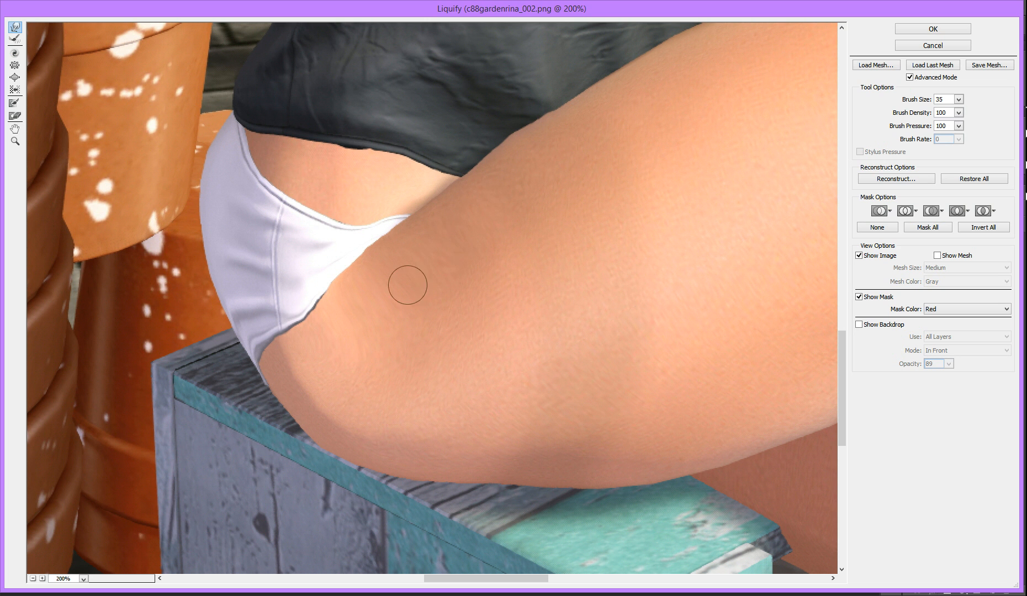
left_click_drag(323, 287, 315, 316)
key("bracketright")
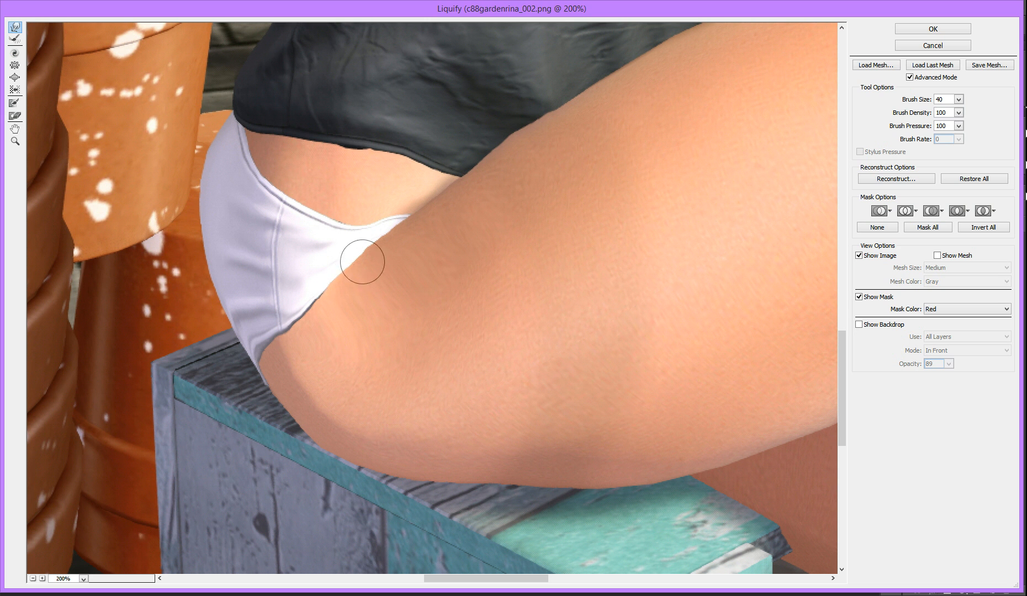
key("bracketleft")
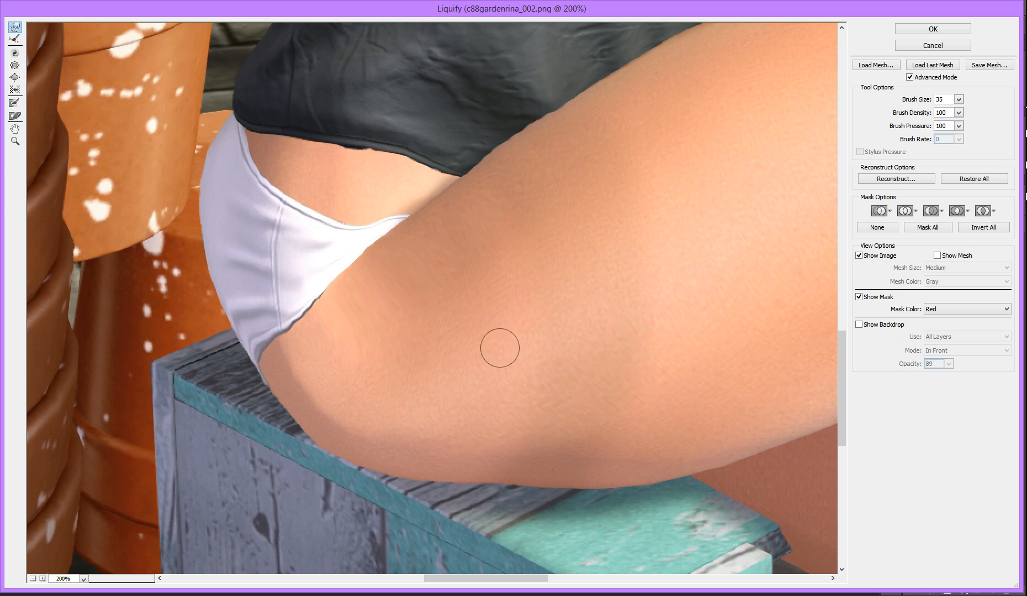
Smooth the thigh line between the waistband corner and the shirt hem, and refine the leg edge, with brush size 70, finishing at brush size 40
scroll(397, 265, "up", 2)
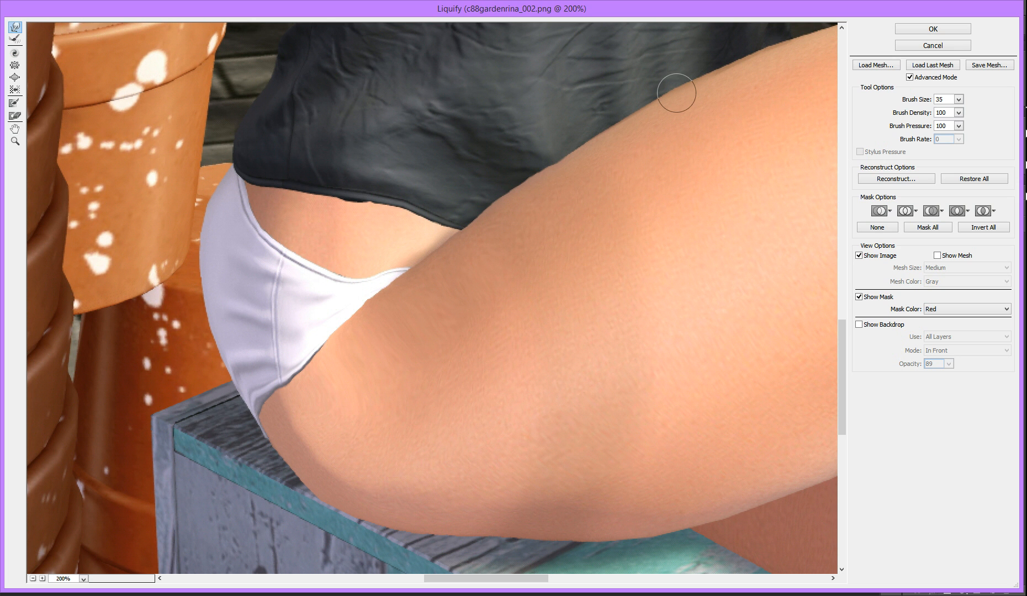
key("bracketright")
key("bracketleft")
key("bracketleft")
key("bracketleft")
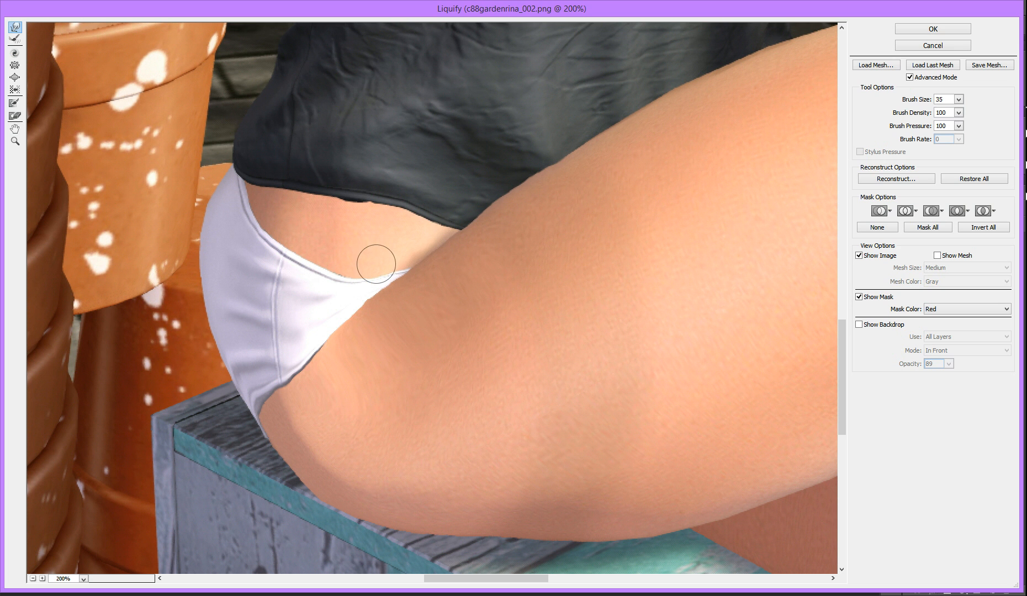
key("bracketright")
key("bracketright")
key("bracketright")
key("bracketright")
key("bracketright")
key("bracketright")
key("bracketright")
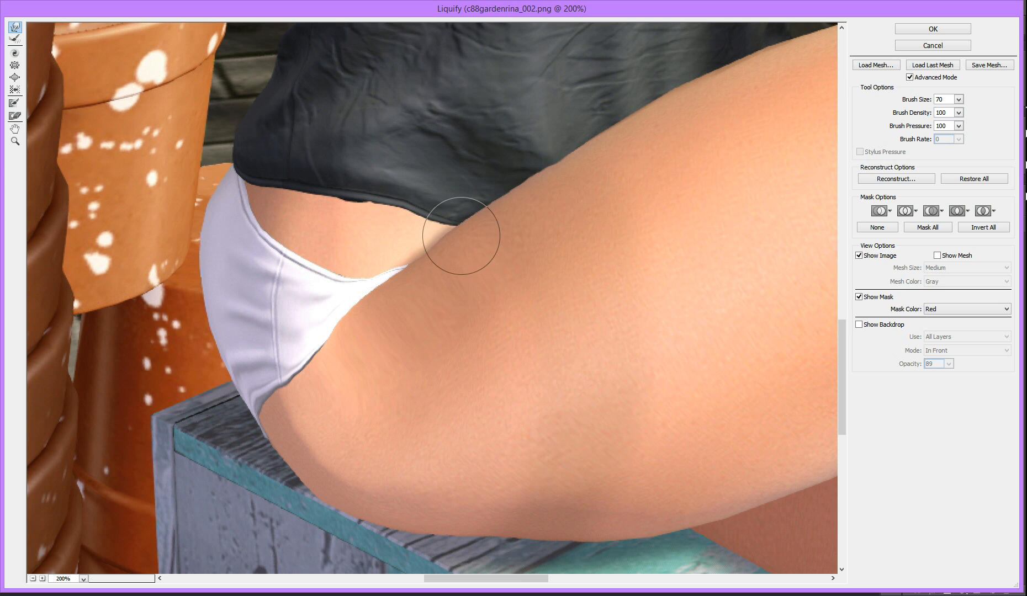
left_click_drag(330, 351, 307, 374)
key("bracketleft")
key("bracketleft")
key("bracketleft")
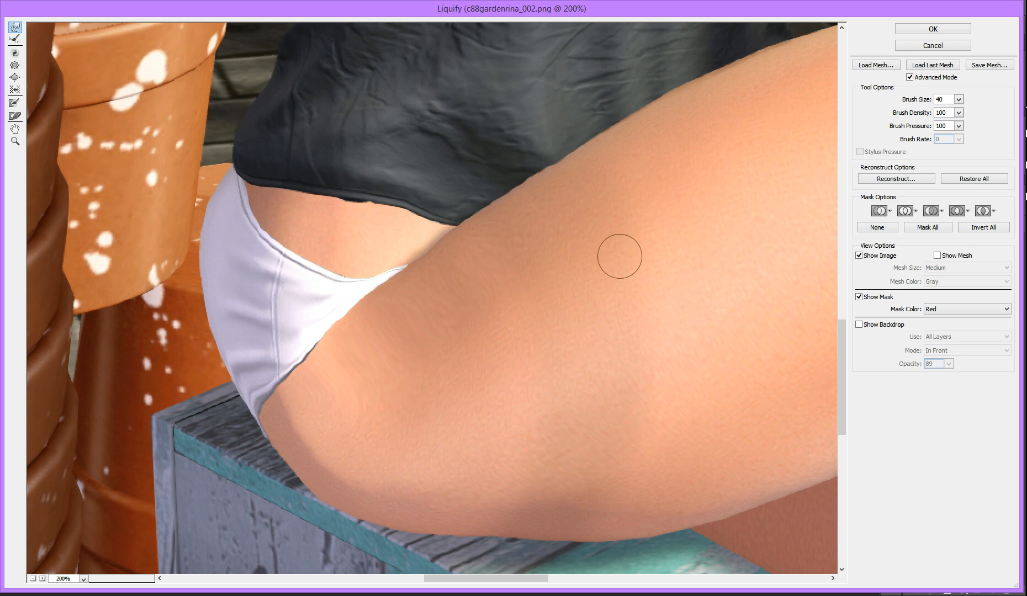
Push the underside of the thigh slightly downward over the crate's dark wooden top with small warp strokes at brush size 50
scroll(483, 378, "down", 3)
scroll(479, 383, "down", 1)
key("bracketleft")
key("bracketleft")
key("bracketleft")
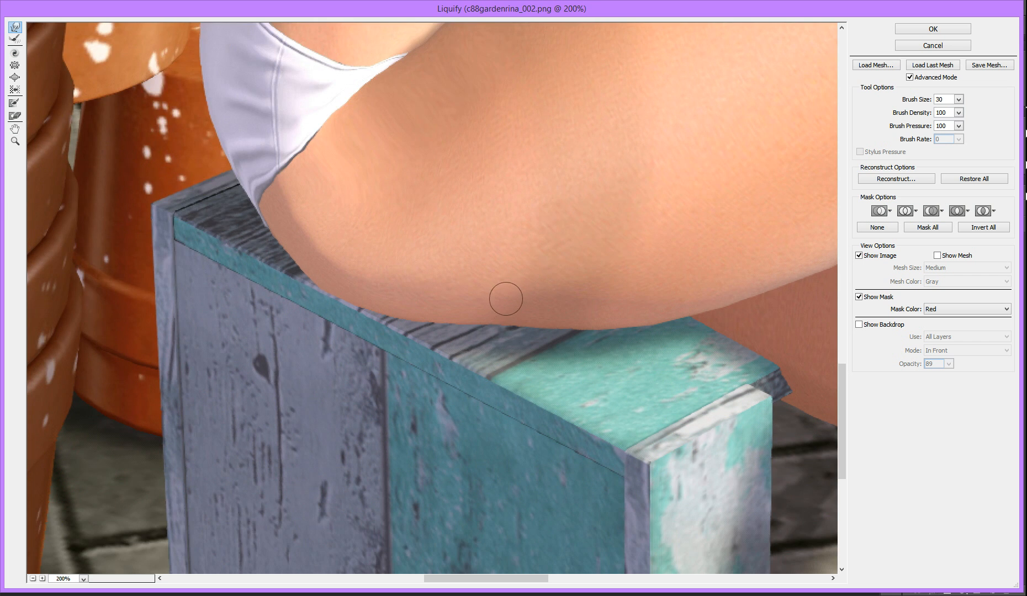
key("bracketright")
key("bracketright")
key("bracketright")
key("bracketright")
key("bracketright")
left_click_drag(450, 314, 452, 321)
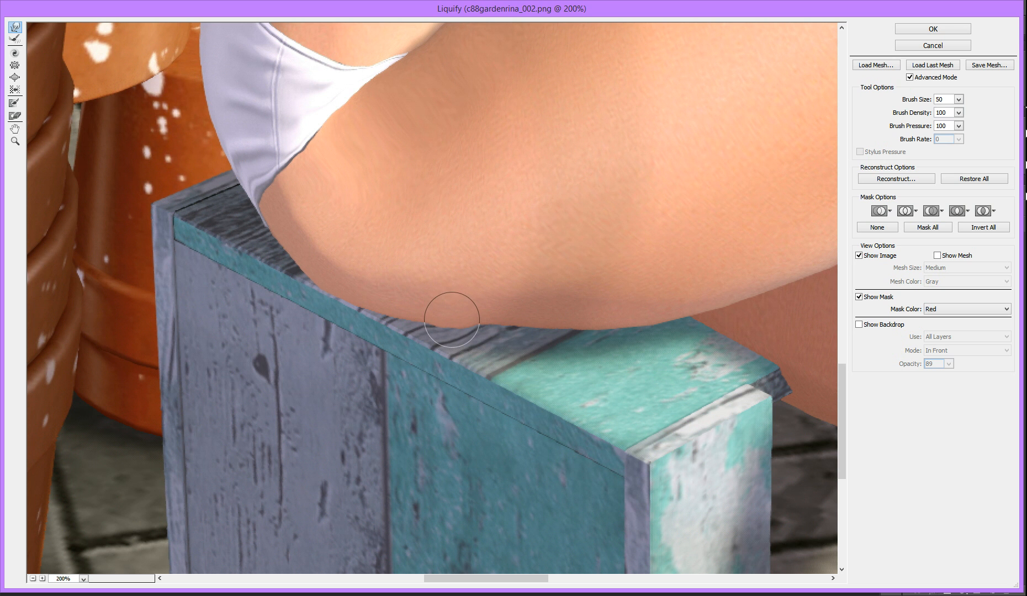
left_click_drag(421, 310, 419, 314)
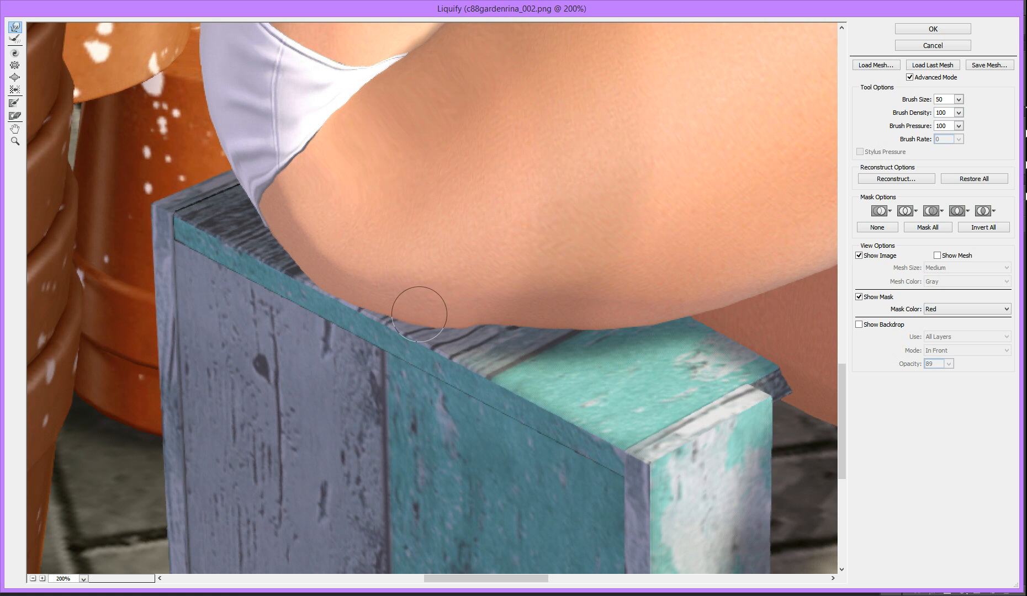
Even out the thigh's underside toward the turquoise part of the crate with brush size 70, and return the brush size to 50
key("bracketright")
key("bracketright")
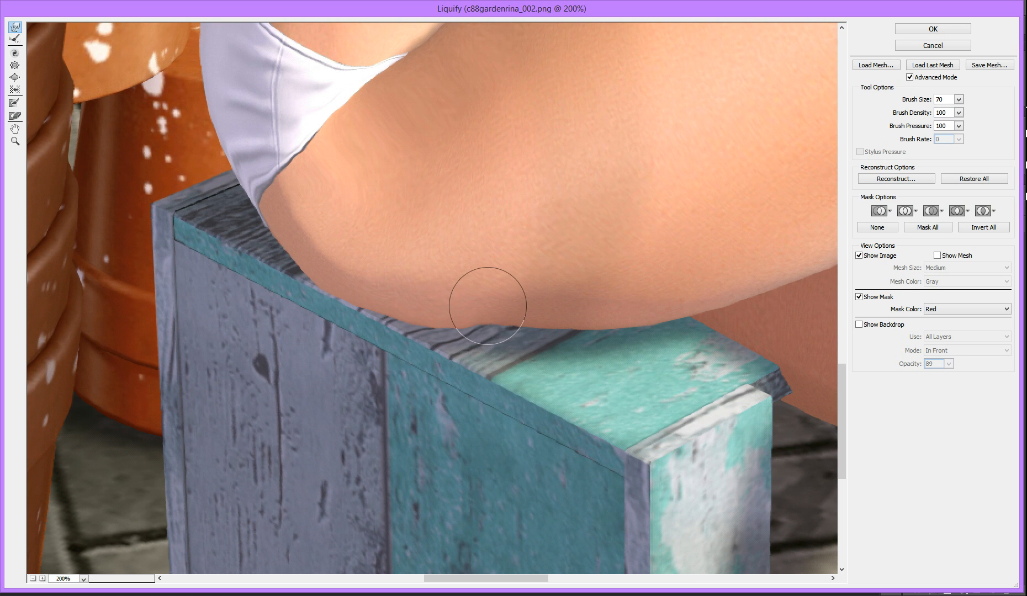
mouse_move(488, 306)
left_mouse_down()
mouse_move(539, 307)
mouse_move(539, 315)
left_mouse_up()
key("bracketleft")
key("bracketleft")
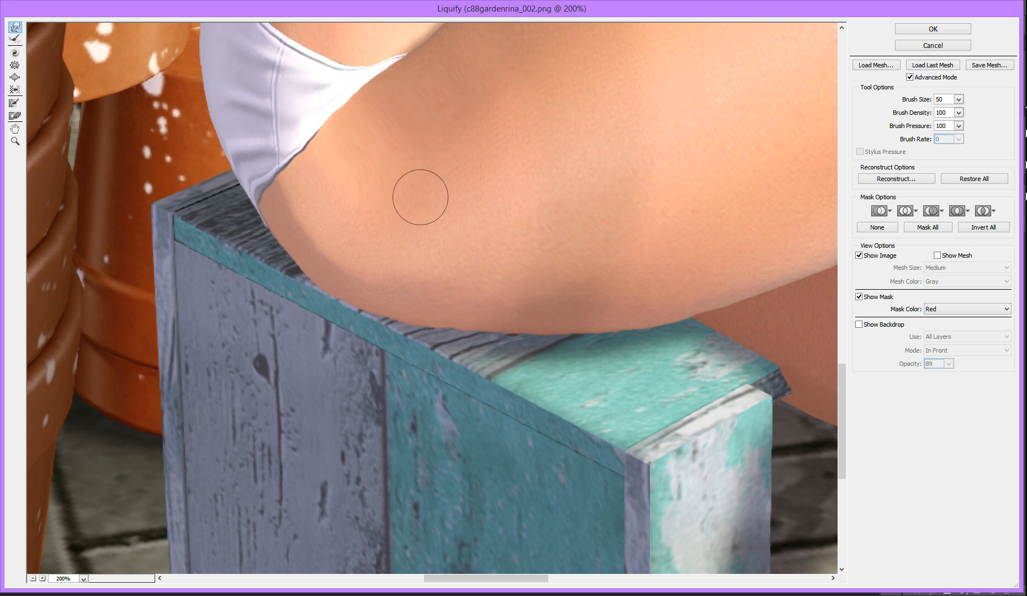
Apply the Liquify edits to the image
scroll(442, 191, "up", 2)
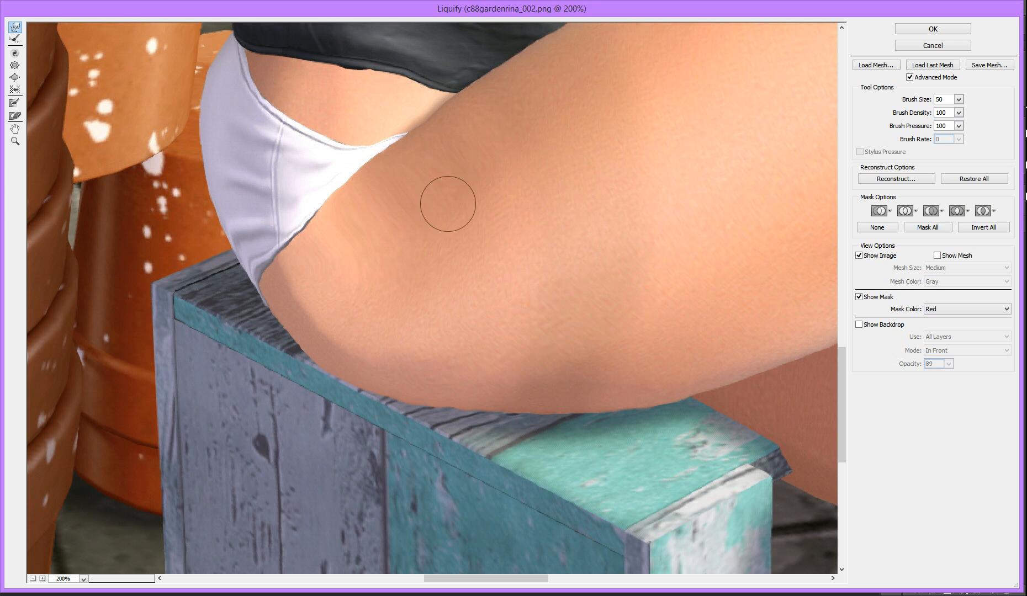
scroll(718, 214, "up", 3)
left_click(945, 29)
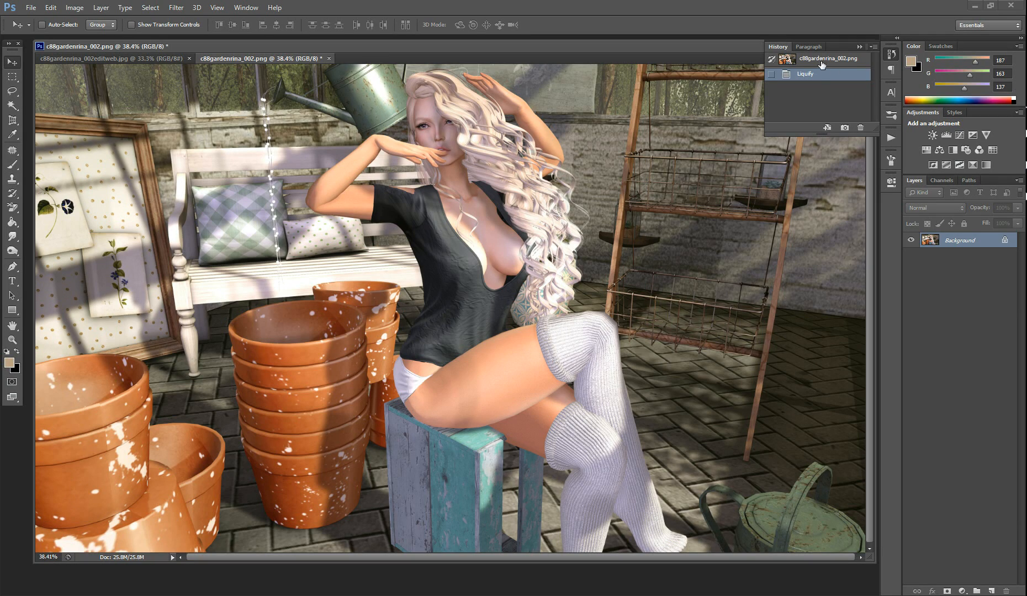
Compare the original and Liquify history states, both in the full image and zoomed in on the thigh and underwear edge
left_click(822, 62)
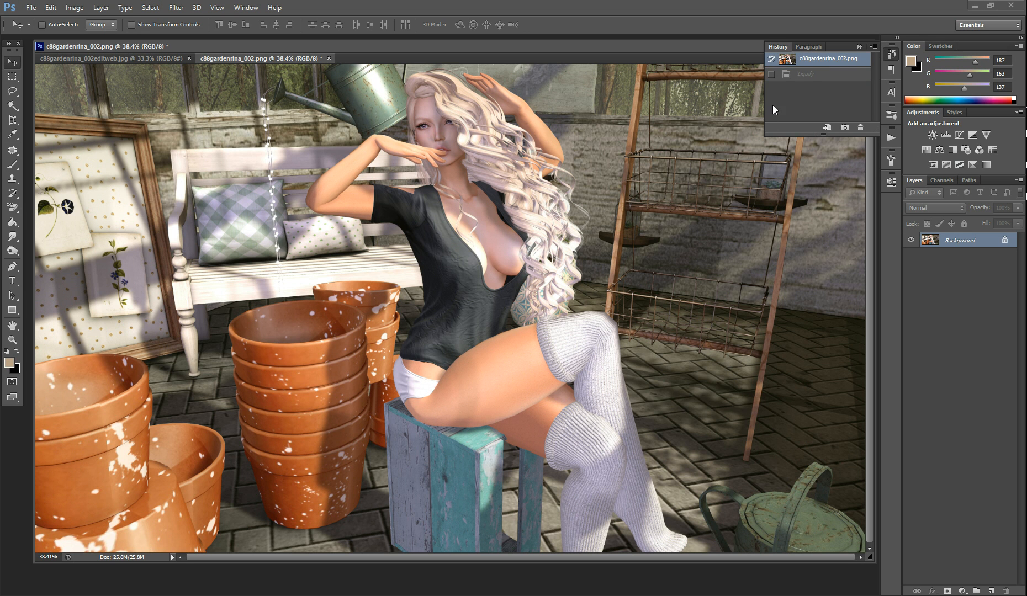
left_click(806, 75)
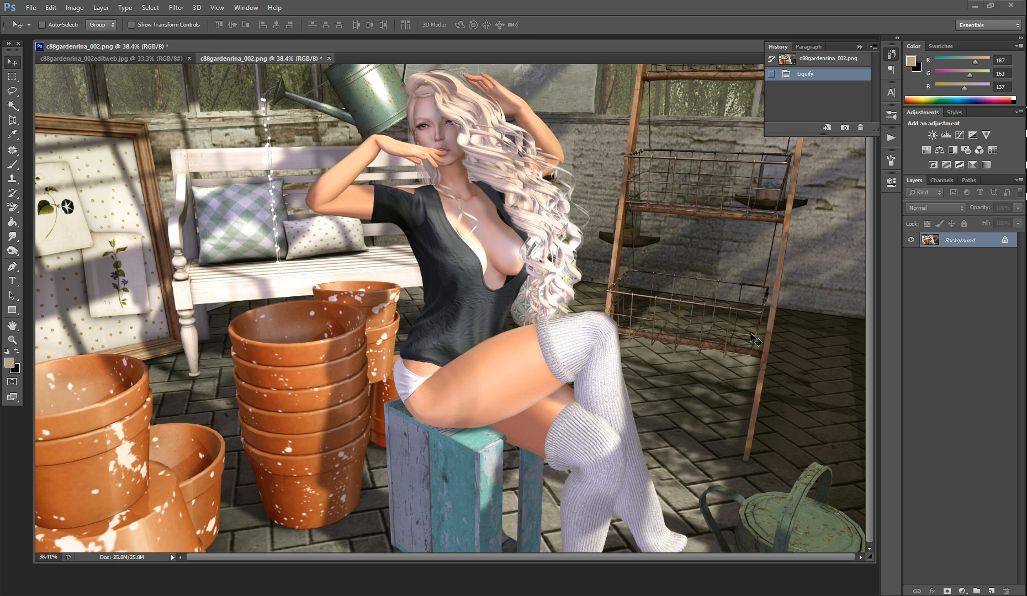
scroll(665, 446, "up", 4)
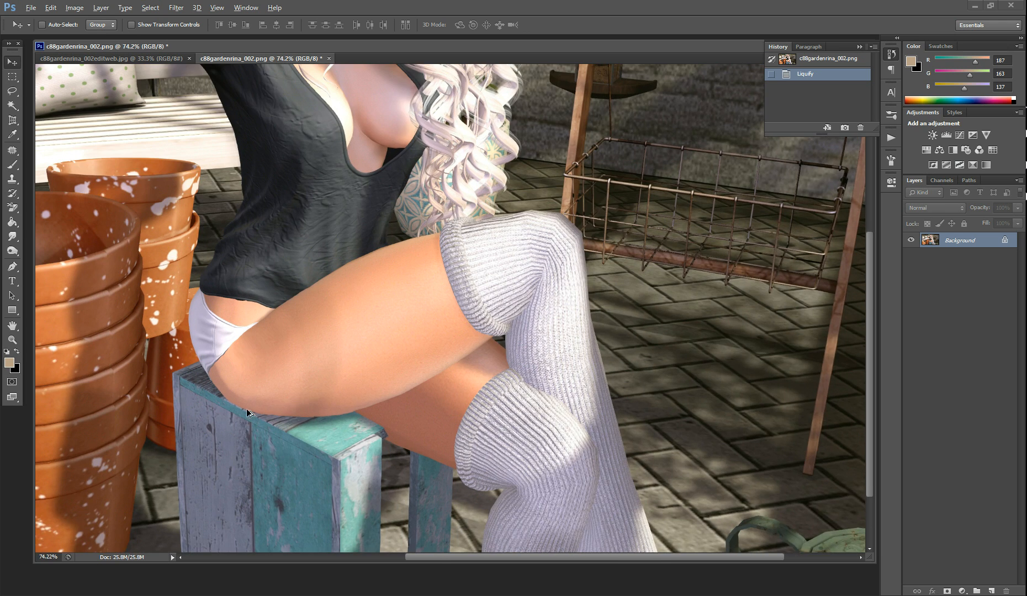
scroll(265, 411, "up", 4)
scroll(147, 378, "up", 2)
scroll(147, 380, "up", 1)
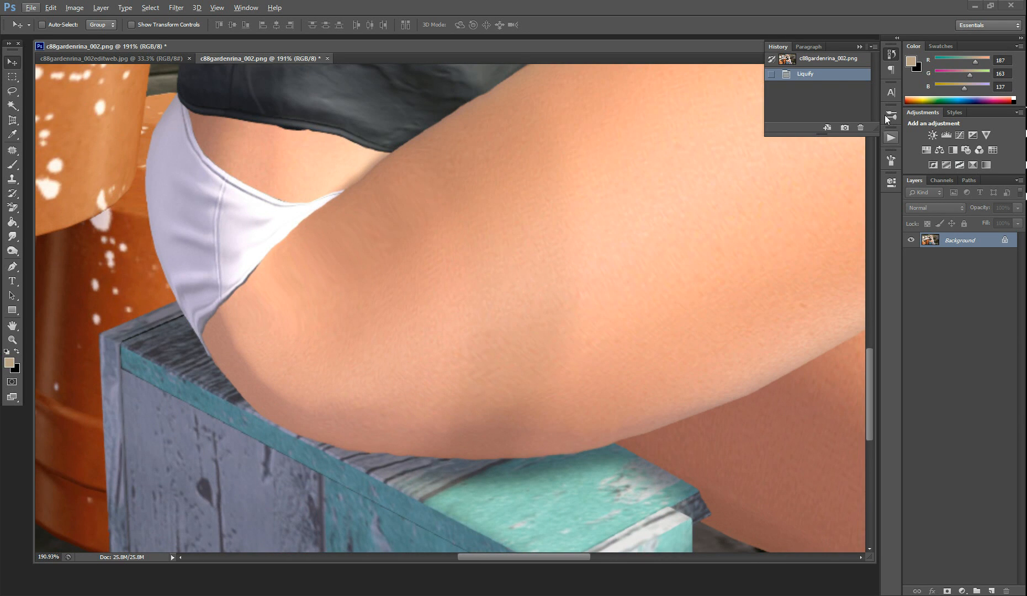
left_click(813, 61)
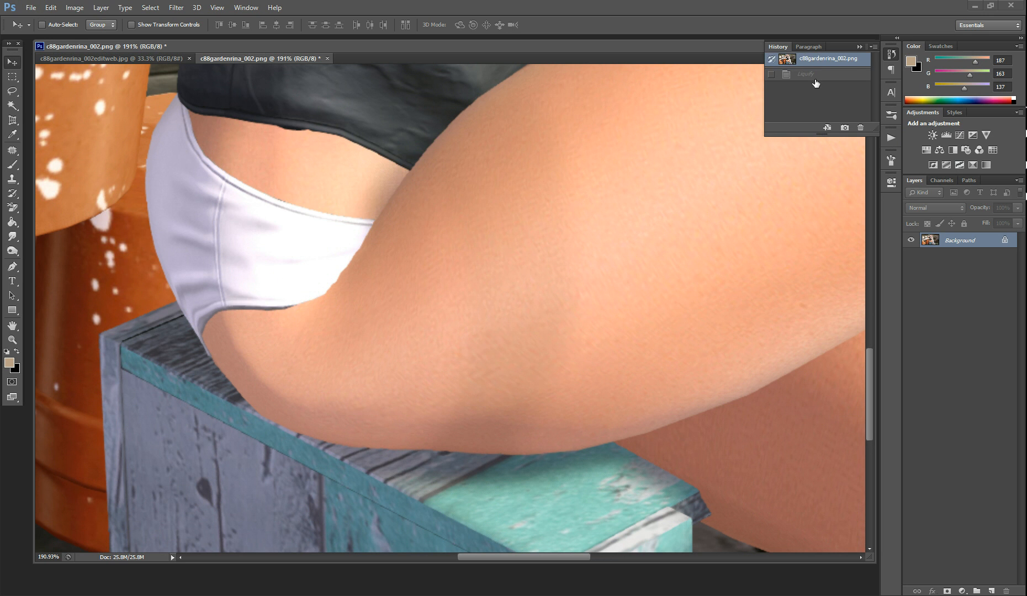
left_click(815, 75)
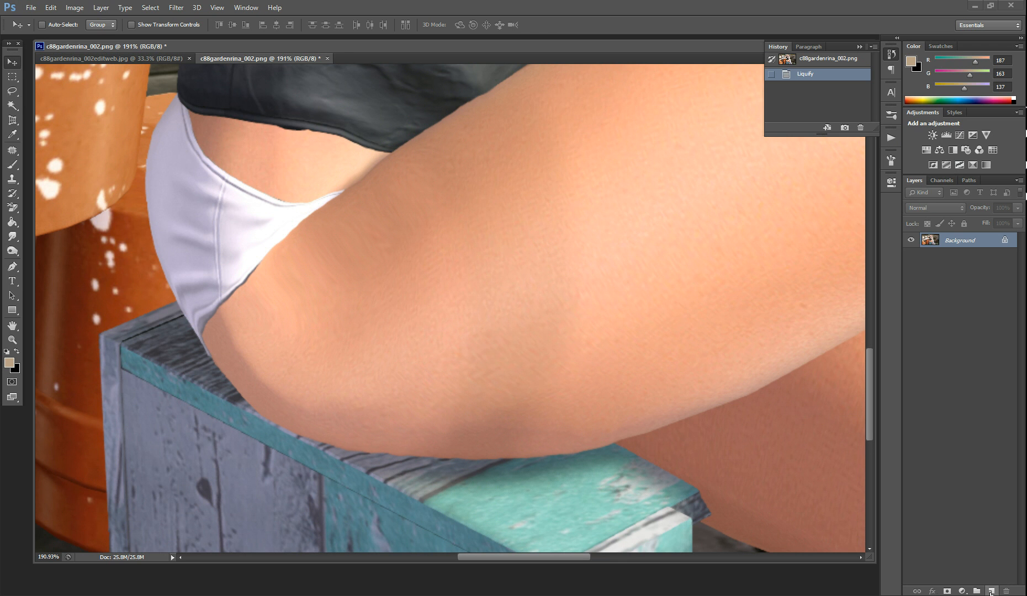
Add a new layer above the background and choose the Clone Stamp tool with a soft 100 px brush
left_click(991, 591)
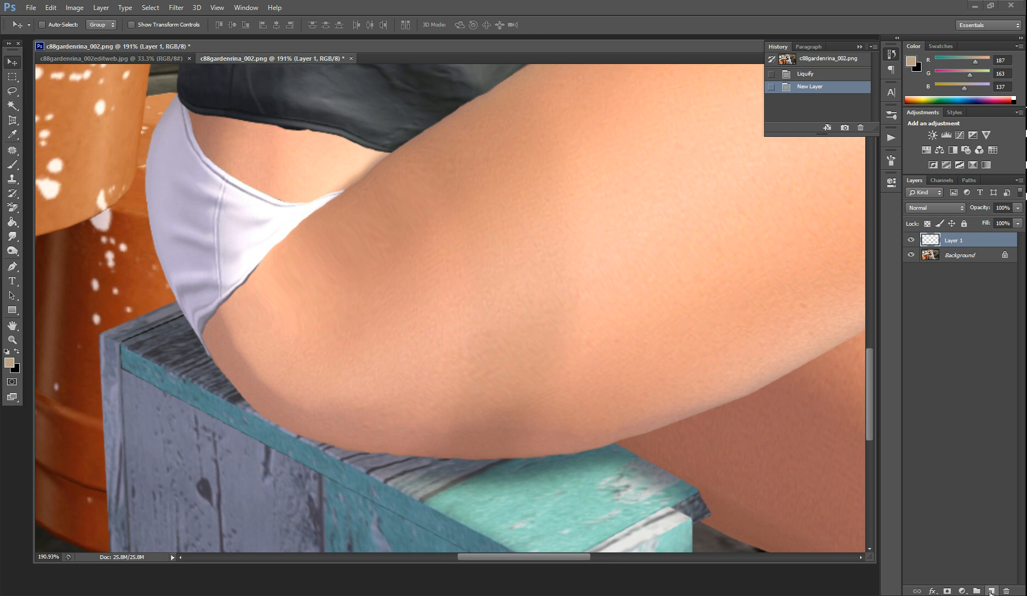
left_click(12, 179)
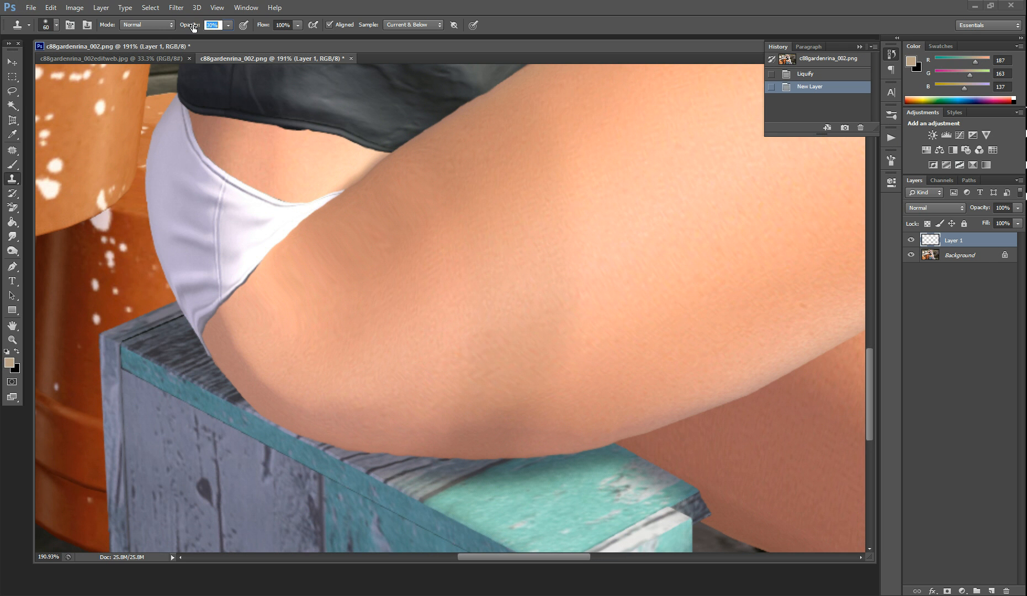
left_click(56, 25)
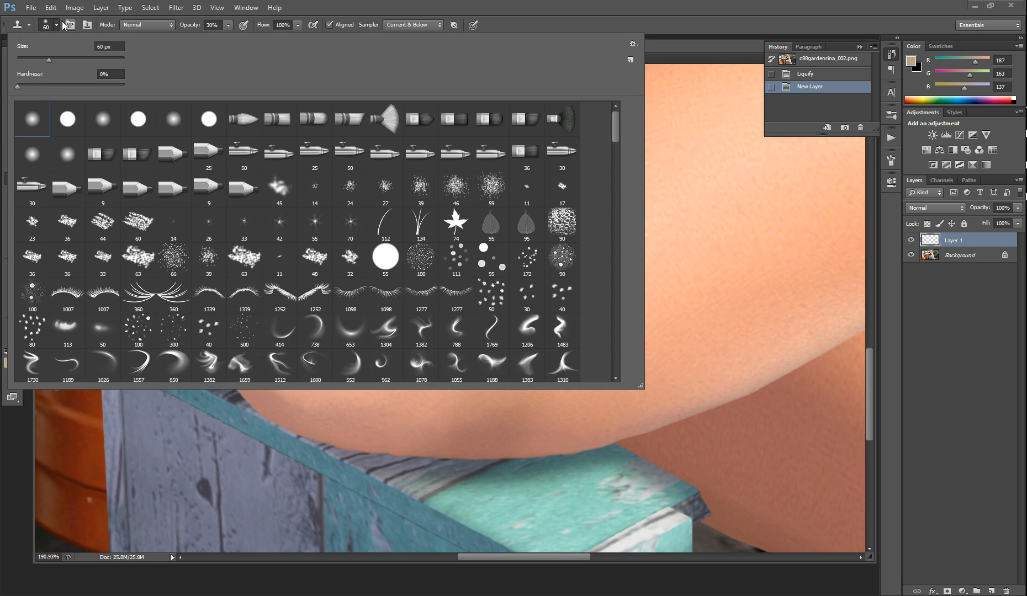
left_click(56, 25)
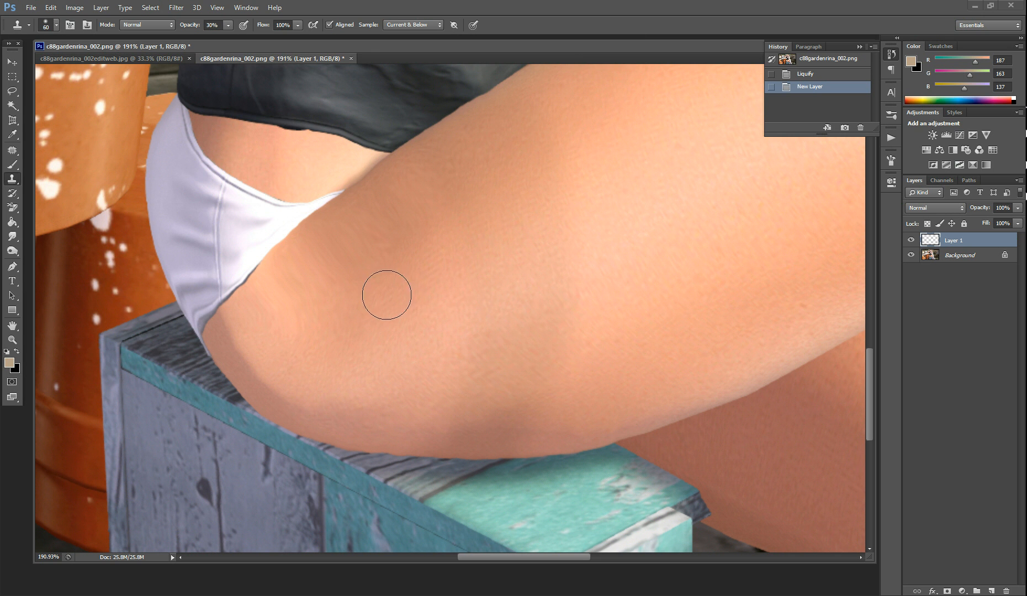
left_click(57, 25)
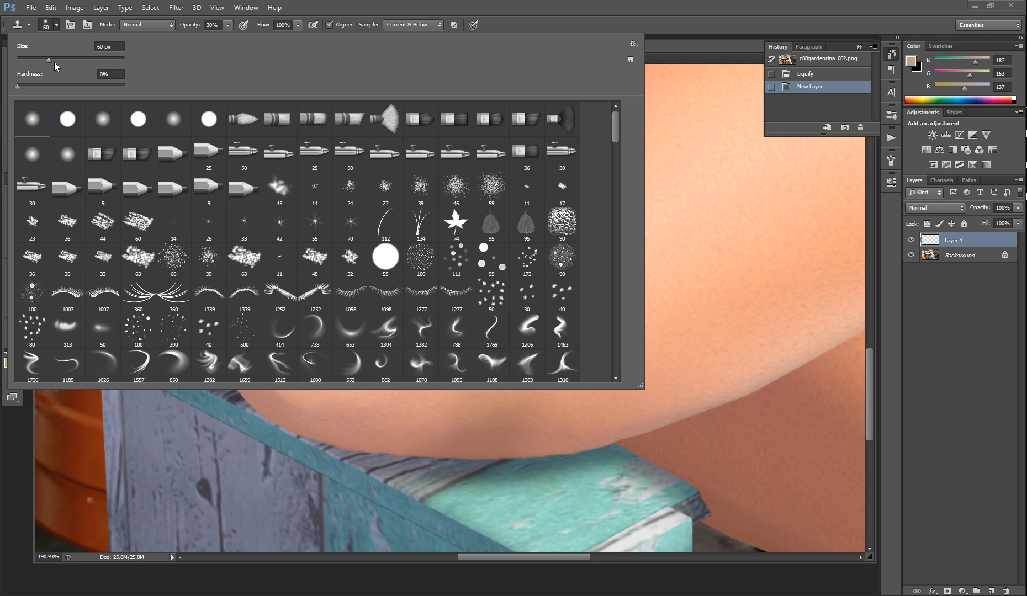
left_click(59, 24)
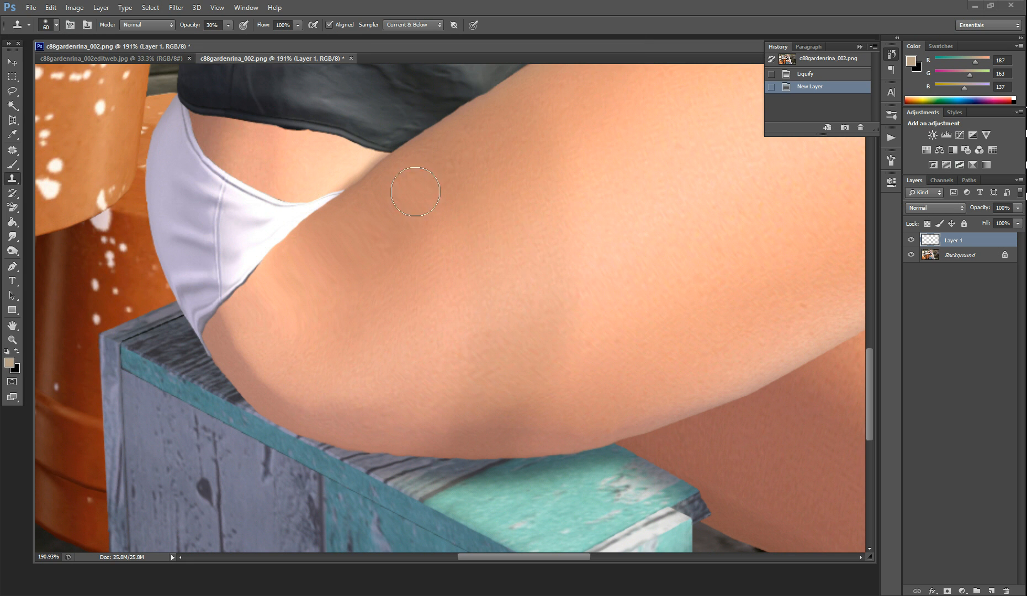
key("bracketright")
key("bracketright")
key("bracketright")
key("bracketright")
Sample skin from the middle of the thigh, clone it over the smeared skin beside the underwear, and toggle the layer's visibility to check
key("alt")
left_click(509, 249, "alt")
mouse_move(399, 269)
left_mouse_down()
mouse_move(309, 296)
mouse_move(387, 220)
mouse_move(423, 203)
mouse_move(329, 291)
mouse_move(296, 306)
mouse_move(328, 280)
left_mouse_up()
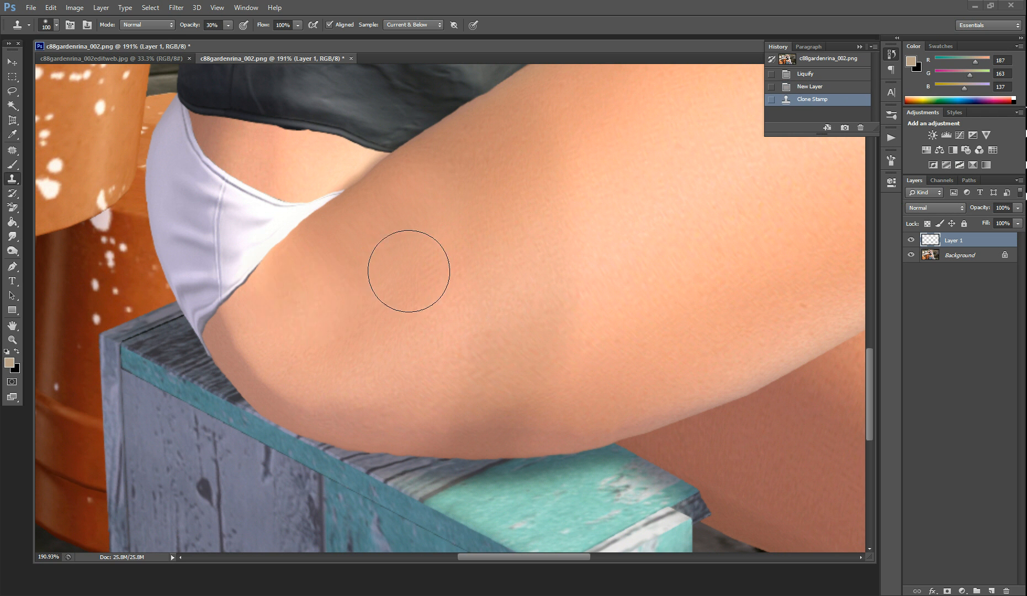
left_click(911, 240)
left_click(912, 240)
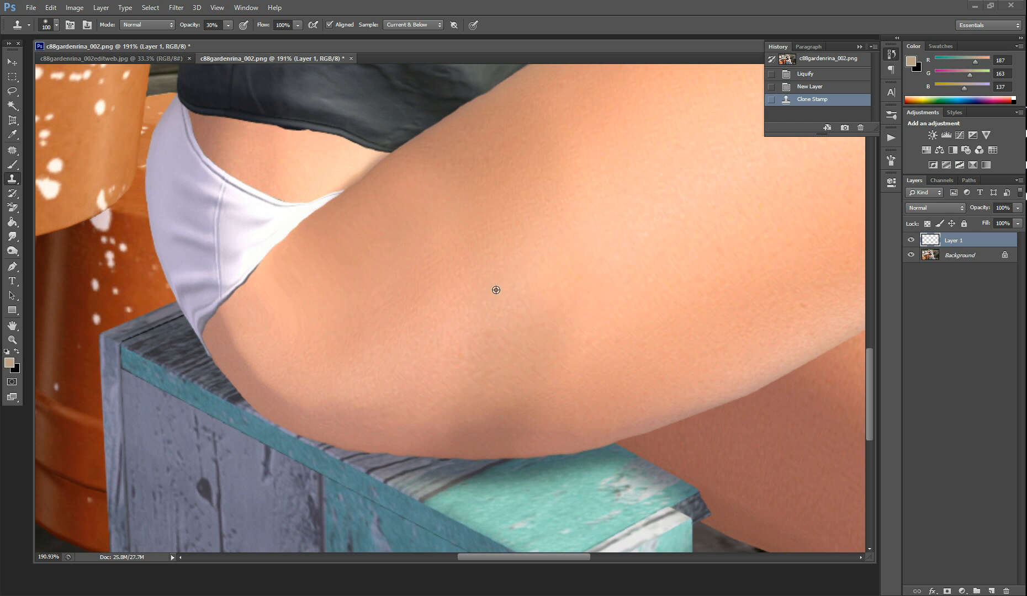
Sample skin slightly lower on the mid-thigh and clone it over the streaky skin beside the lower leg edge
left_click(488, 292, "alt")
mouse_move(328, 327)
left_mouse_down()
mouse_move(279, 319)
mouse_move(289, 304)
left_mouse_up()
left_click(288, 304)
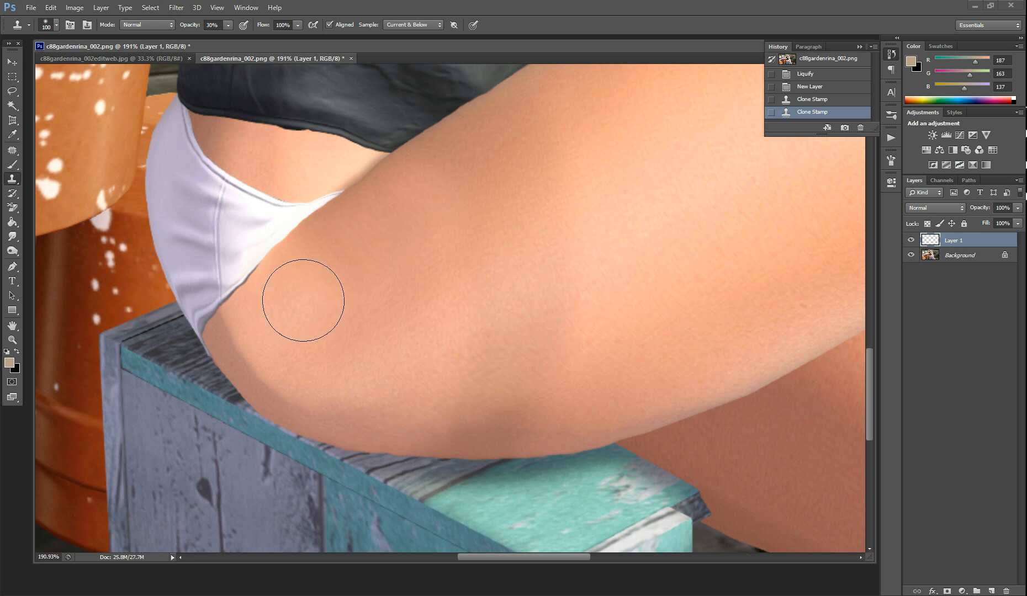
Set the Clone Stamp opacity to 64% and clone freshly sampled thigh skin over the remaining smears along the underwear's leg edge
left_click(209, 26)
type("64")
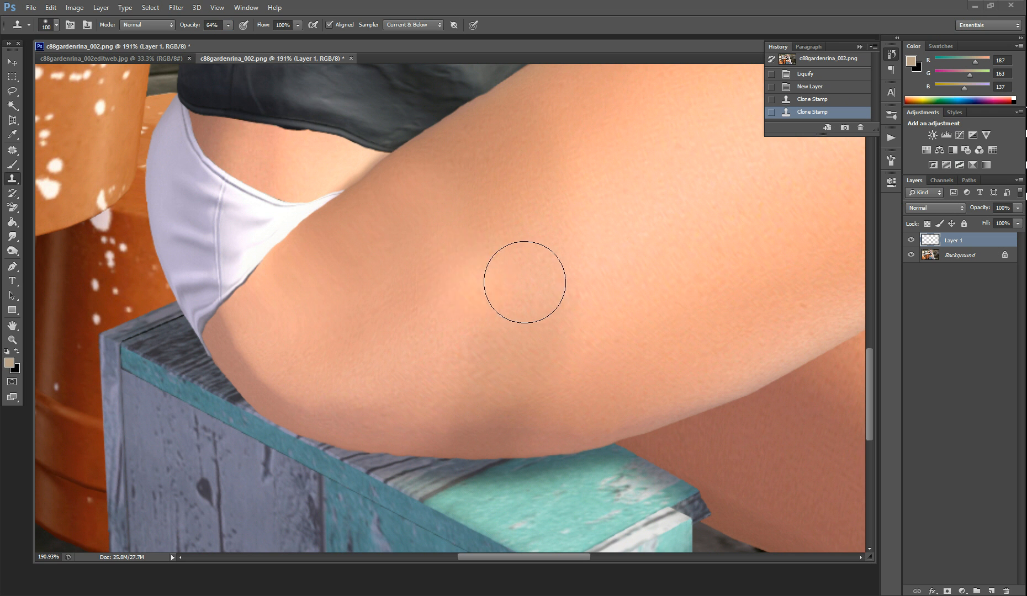
left_click(506, 267, "alt")
mouse_move(261, 290)
left_mouse_down()
mouse_move(310, 277)
mouse_move(305, 289)
left_mouse_up()
left_click(602, 262, "alt")
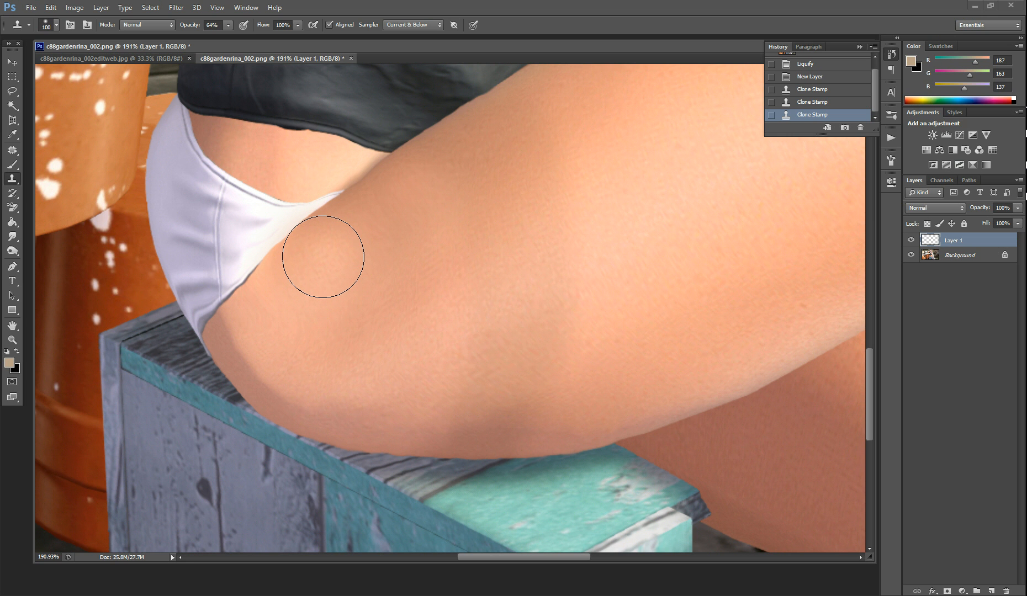
left_click(323, 257)
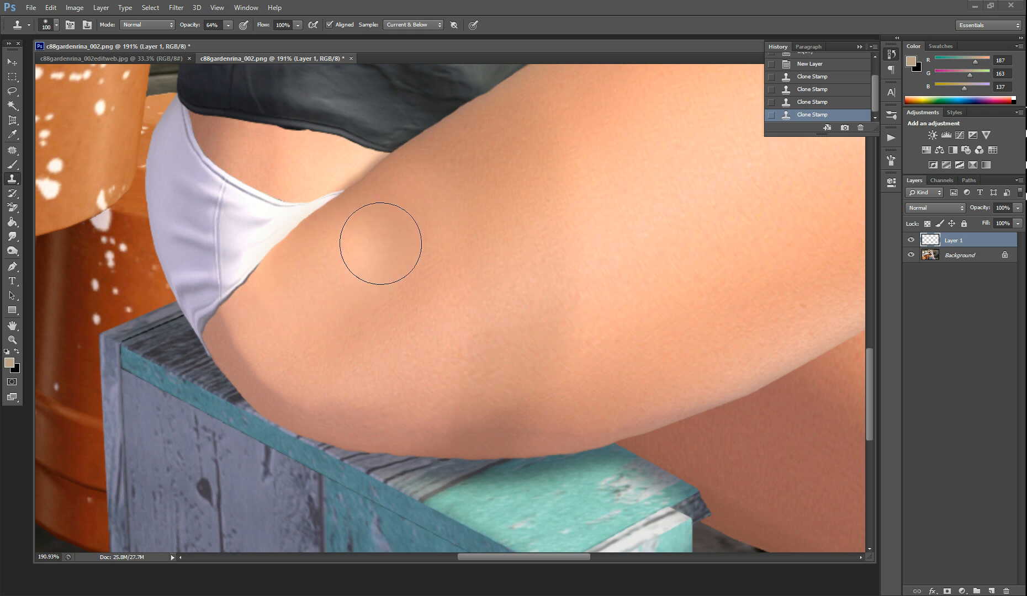
Sample clean skin on the thigh and clone it over the blotchy patches beside the underwear and on the lower thigh
left_click(508, 266, "alt")
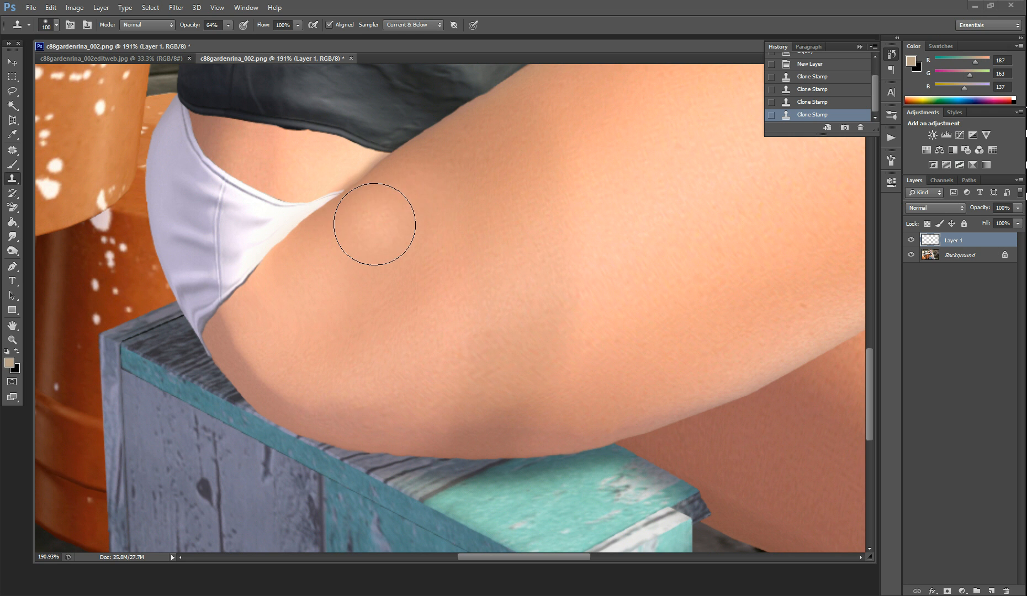
left_click(364, 230)
mouse_move(331, 355)
left_mouse_down()
mouse_move(246, 311)
mouse_move(387, 223)
mouse_move(308, 264)
mouse_move(270, 315)
left_mouse_up()
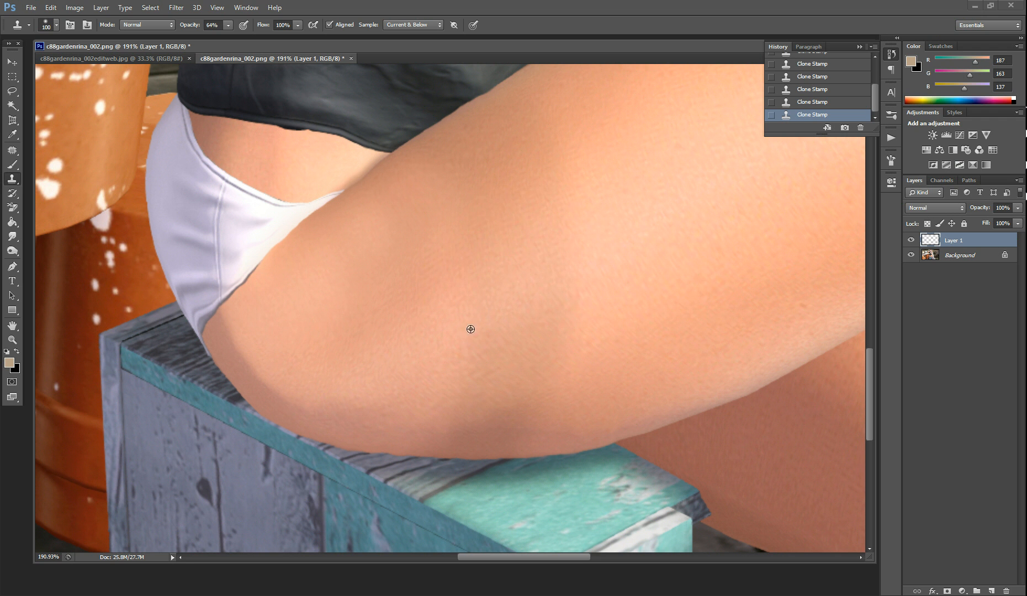
left_click(437, 287, "alt")
mouse_move(381, 301)
left_mouse_down()
mouse_move(355, 319)
mouse_move(339, 314)
left_mouse_up()
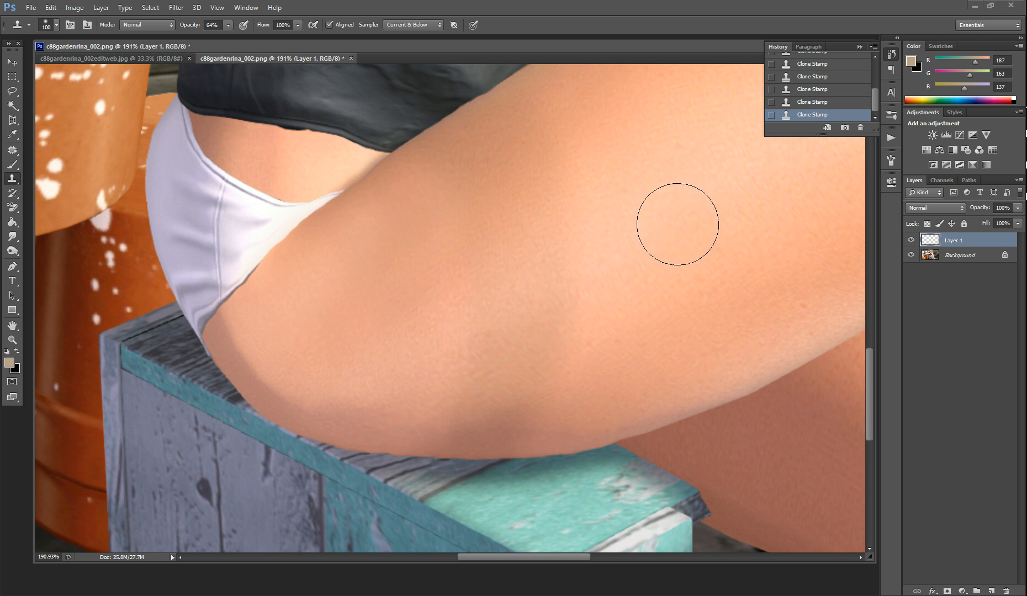
Toggle the retouch layer's visibility to compare the thigh before and after, and merge the layer down into the background
scroll(674, 217, "down", 5, "alt")
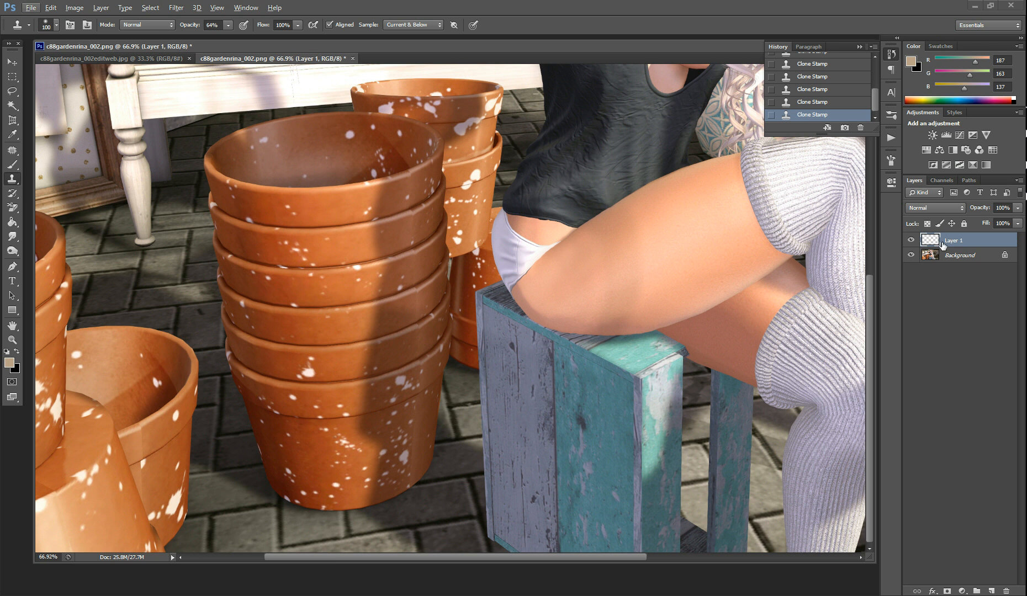
left_click(911, 246)
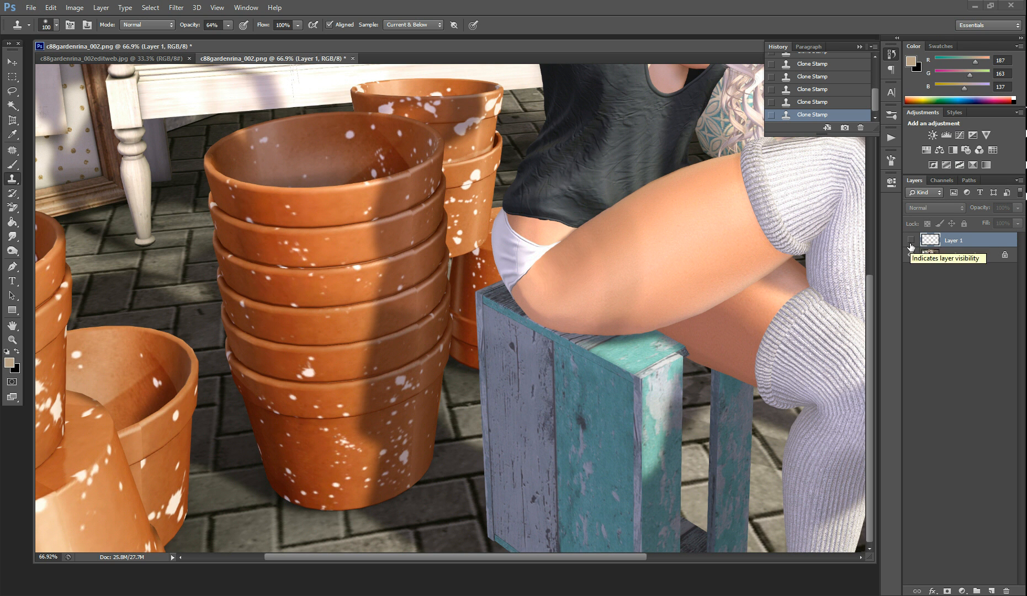
left_click(911, 247)
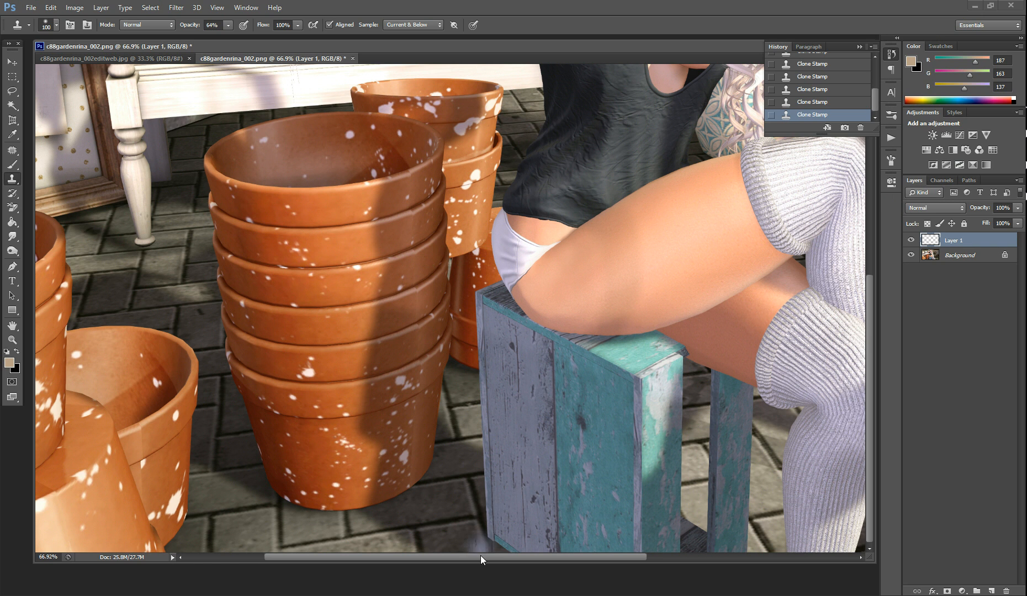
left_click_drag(488, 557, 638, 546)
key("ctrl+e")
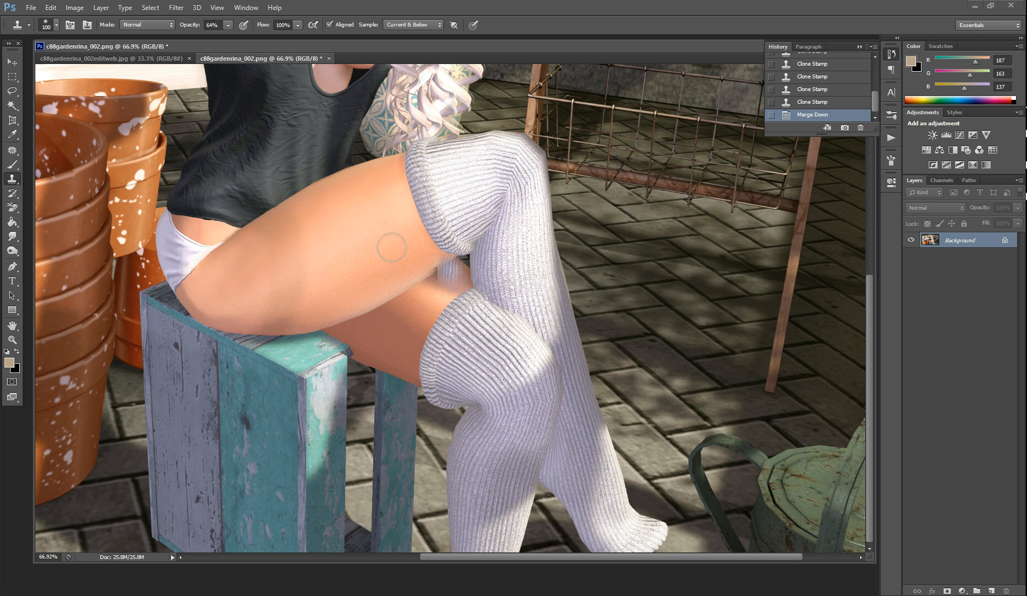
Add a new layer above the background for repairing the skin gap in the shirt's shoulder
scroll(282, 200, "up", 5)
scroll(284, 202, "up", 3)
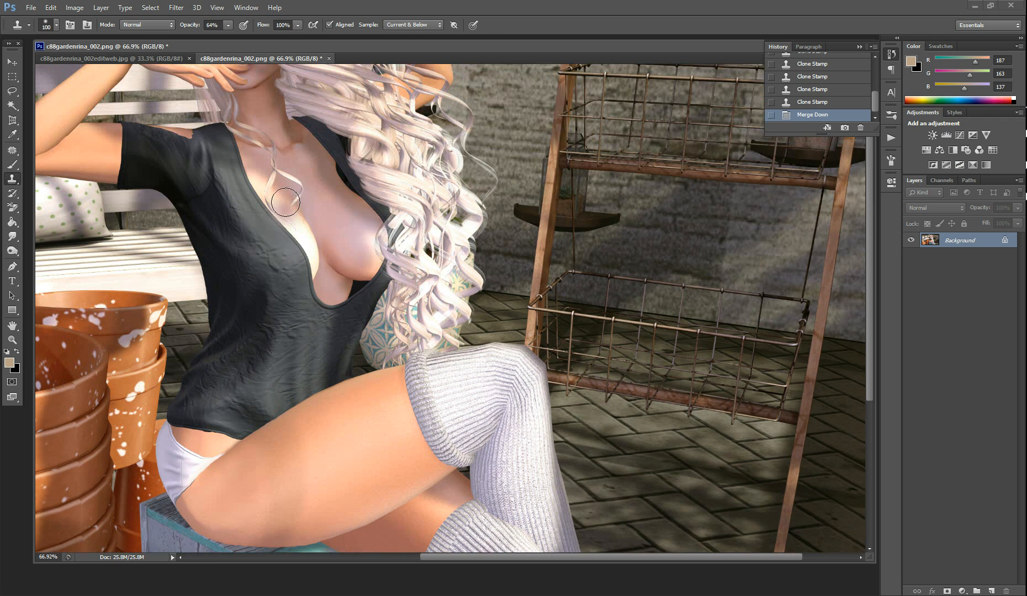
scroll(89, 181, "up", 3)
scroll(88, 181, "up", 3)
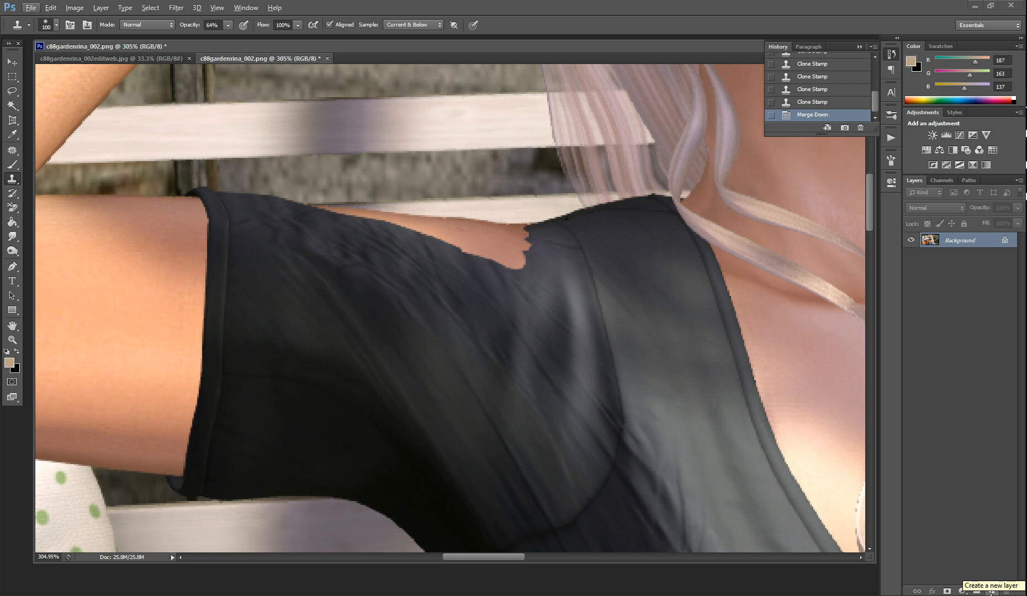
left_click(991, 591)
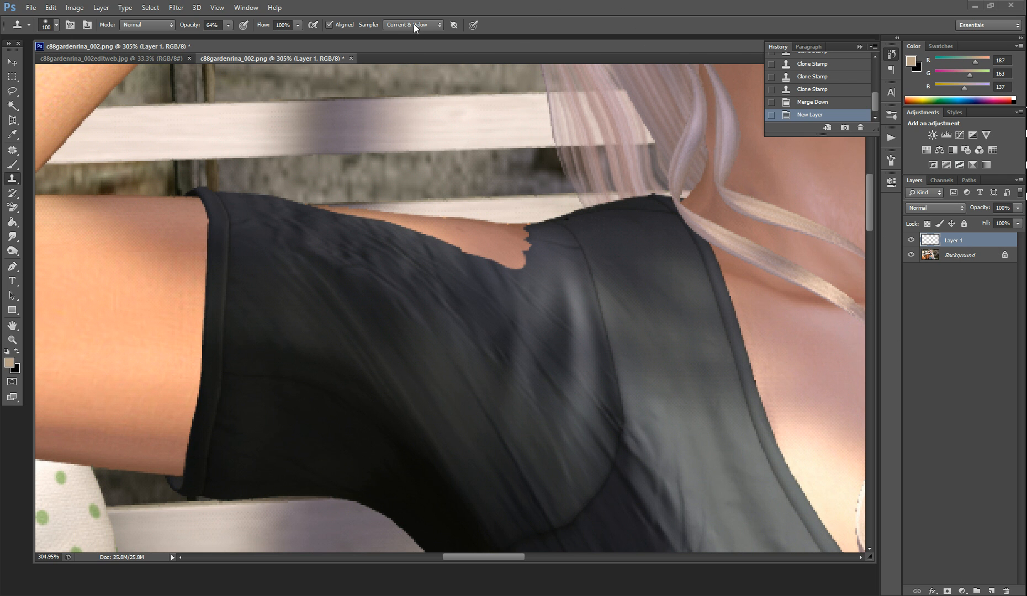
Try to clone dark shirt fabric over the shoulder's skin gap at 64% opacity, and revert to the state after adding the layer
scroll(656, 239, "down", 5)
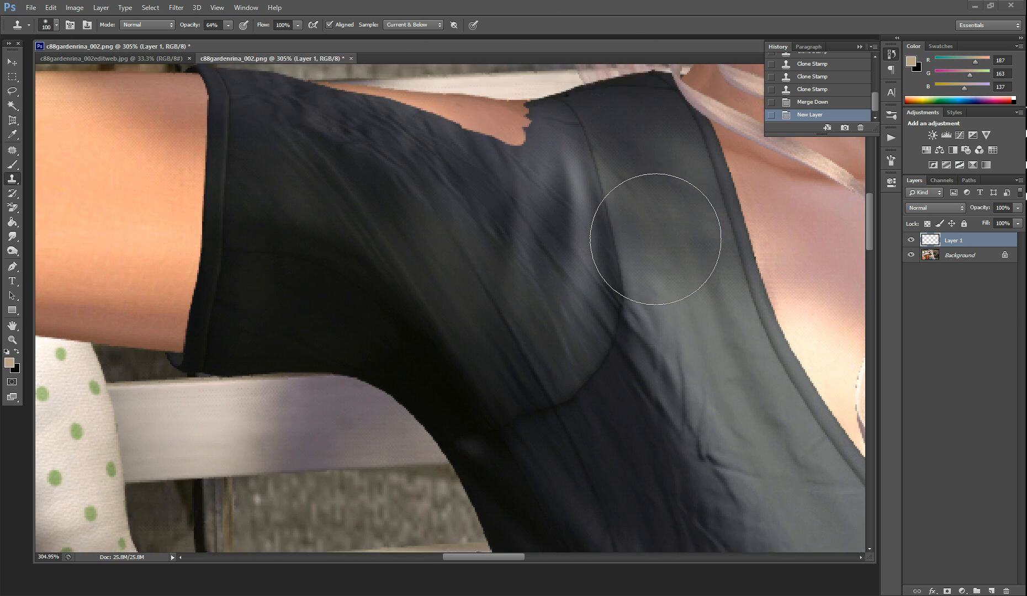
scroll(655, 239, "up", 3)
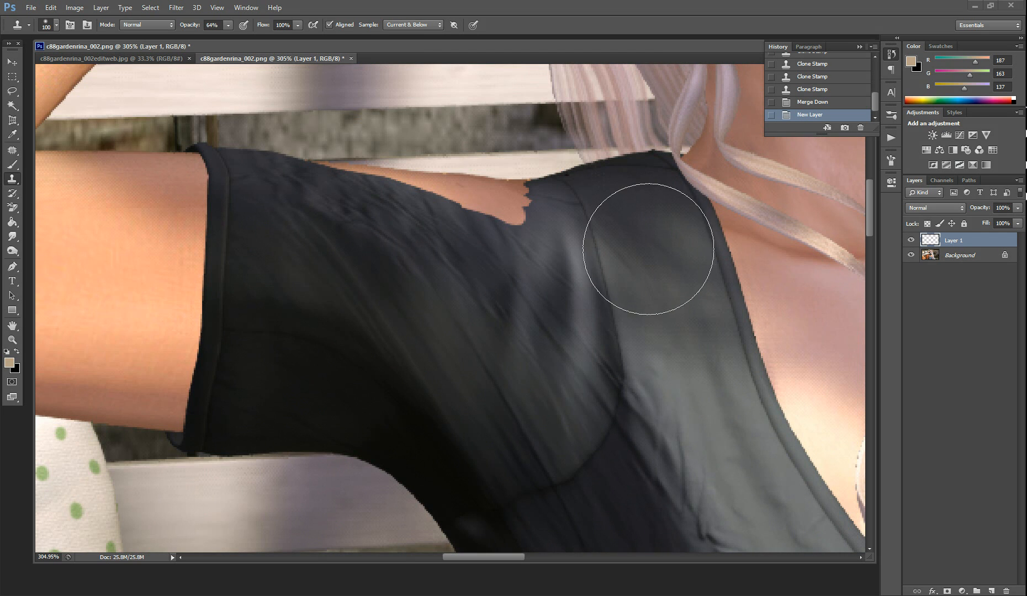
left_click(470, 281, "alt")
left_click(480, 237)
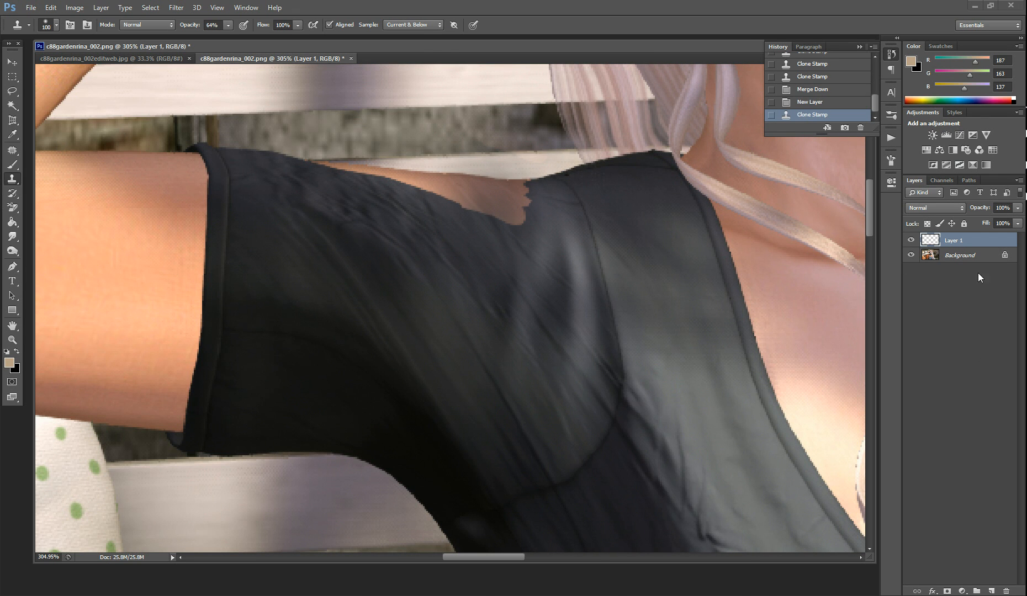
left_click(911, 240)
left_click(911, 240)
left_click(966, 259)
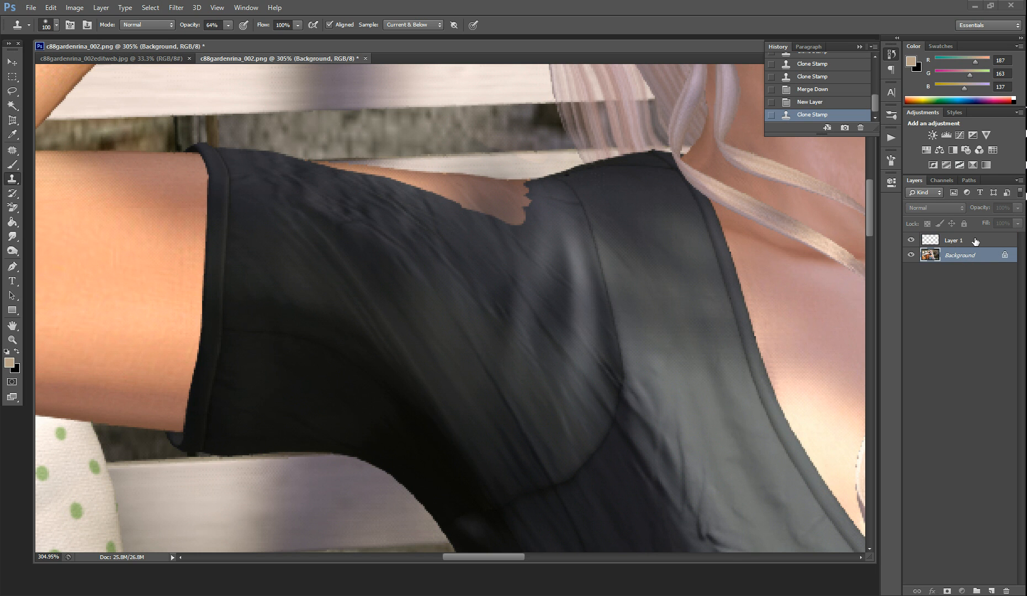
left_click(976, 241)
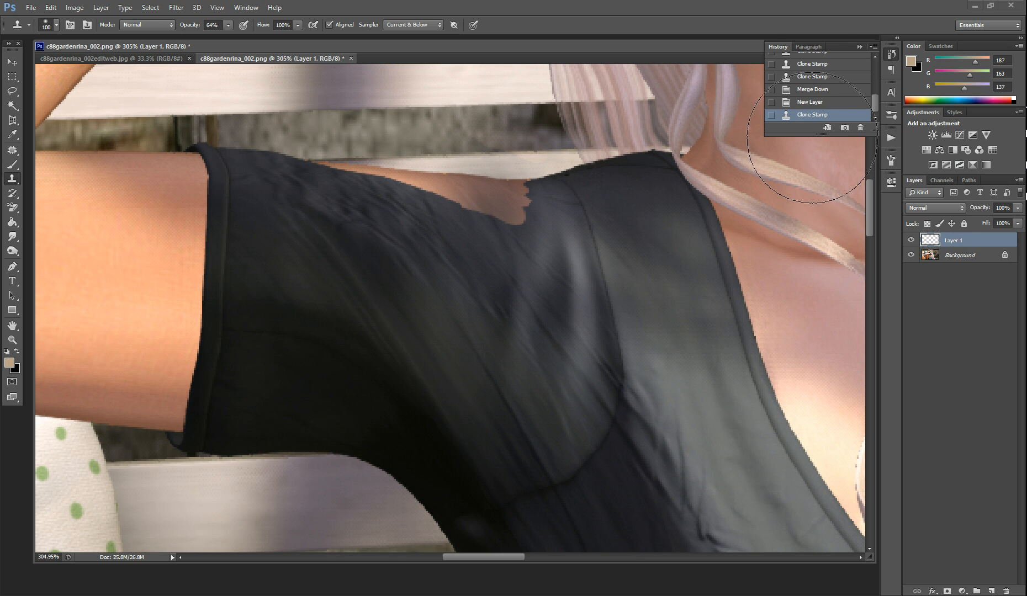
left_click(807, 103)
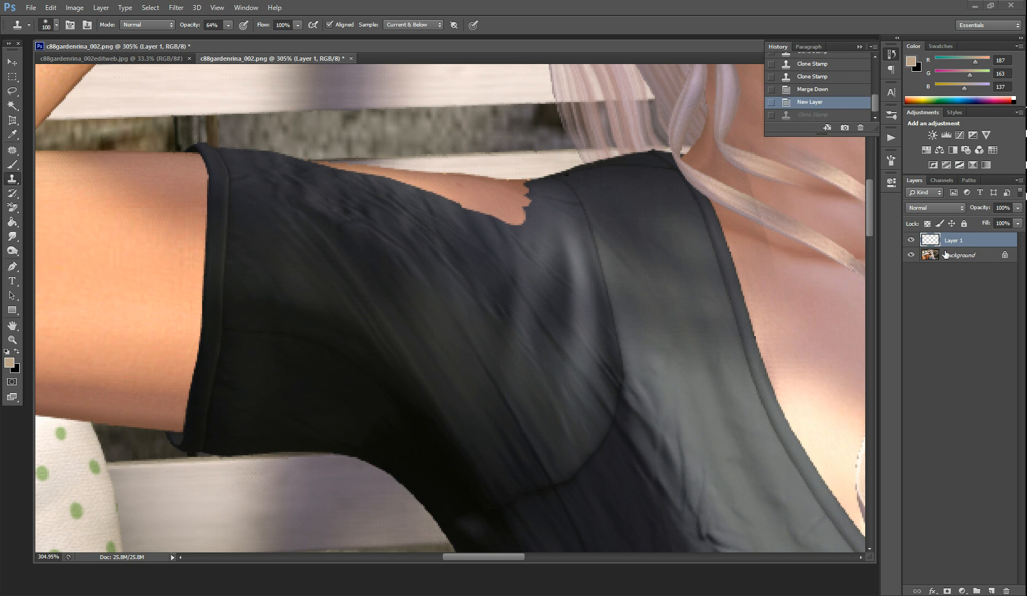
Choose the Patch tool for covering the skin gap in the shirt's shoulder
key("j")
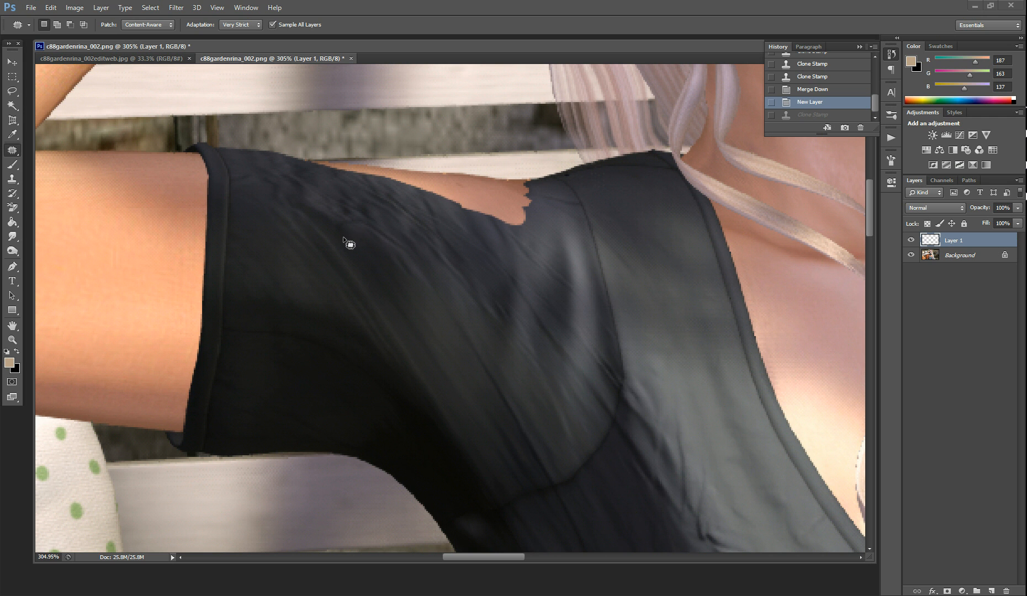
left_click(14, 156)
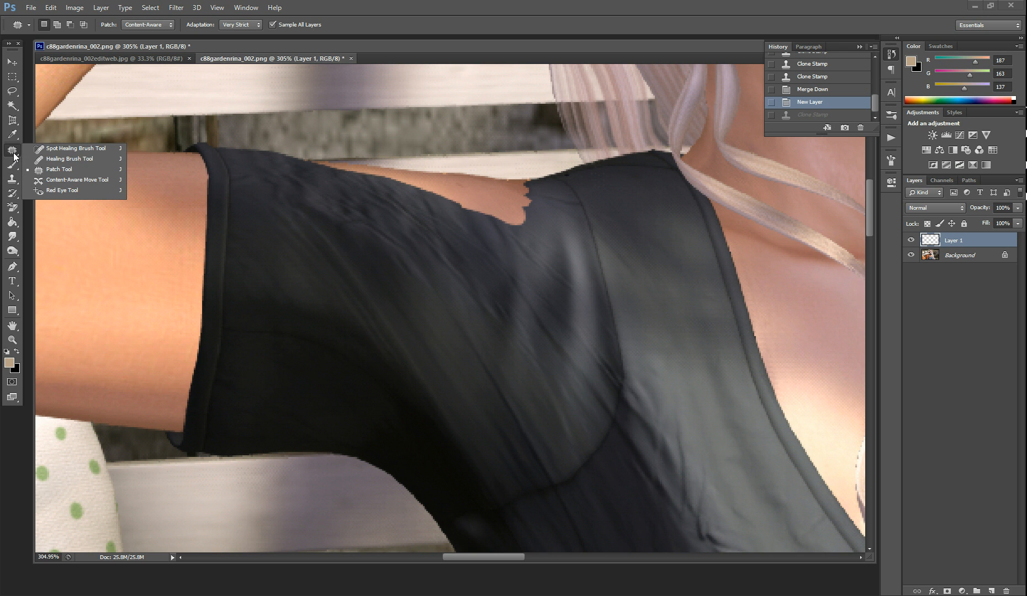
left_click(61, 169)
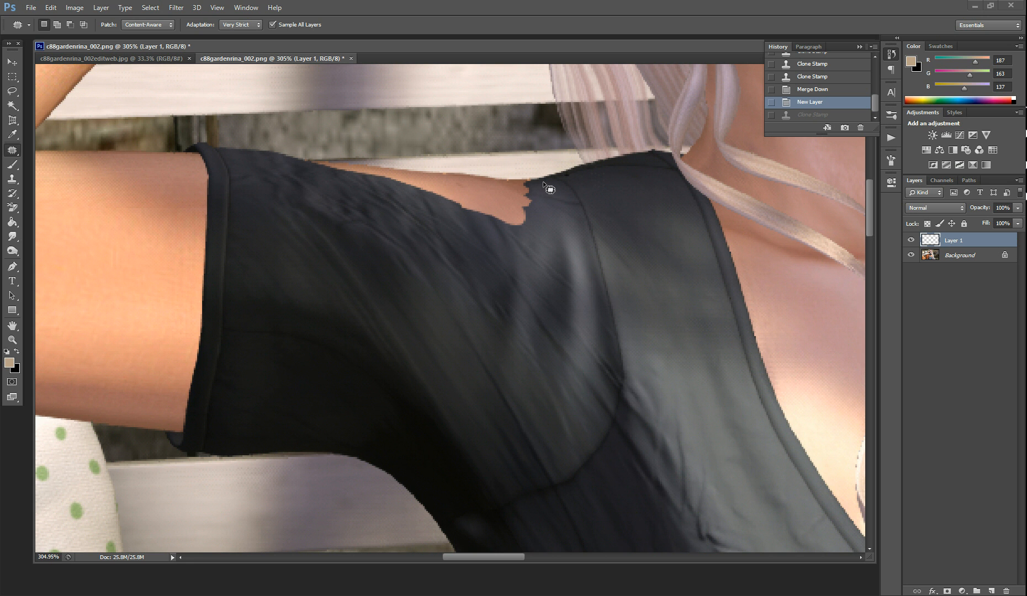
Try to patch the shoulder's skin gap with fabric from just below it, and undo the patch and deselect
left_click_drag(499, 178, 467, 176)
left_click_drag(545, 182, 539, 179)
left_click_drag(458, 207, 452, 252)
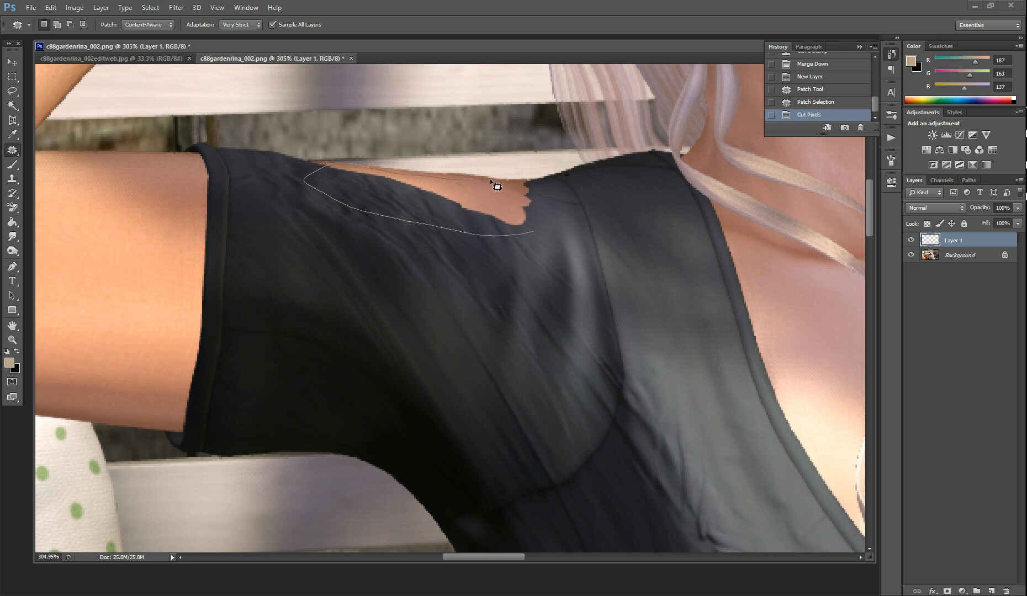
left_click_drag(530, 232, 534, 230)
left_click_drag(465, 214, 461, 274)
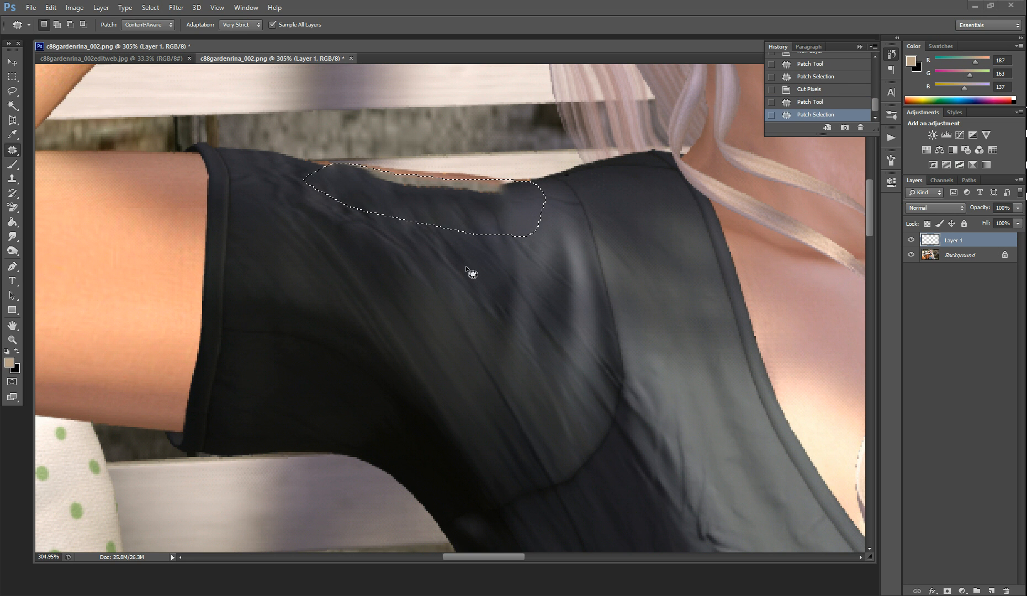
key("ctrl+z")
key("ctrl+d")
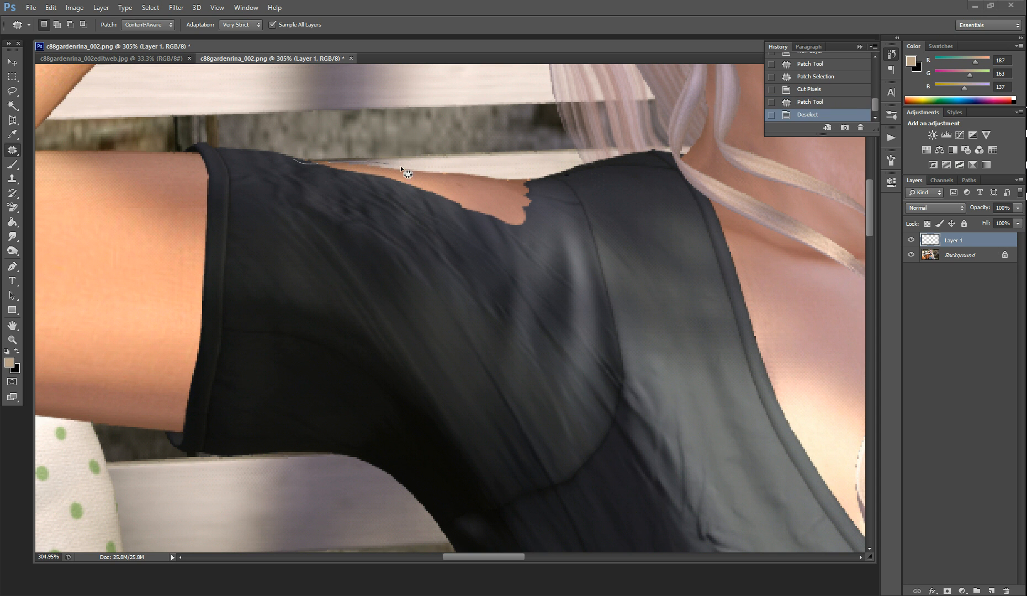
Outline the shoulder's skin gap, patch it with fabric from lower on the sleeve, deselect, and toggle the layer's visibility to check
left_click_drag(483, 171, 542, 178)
left_click_drag(318, 172, 301, 162)
left_click_drag(408, 190, 360, 330)
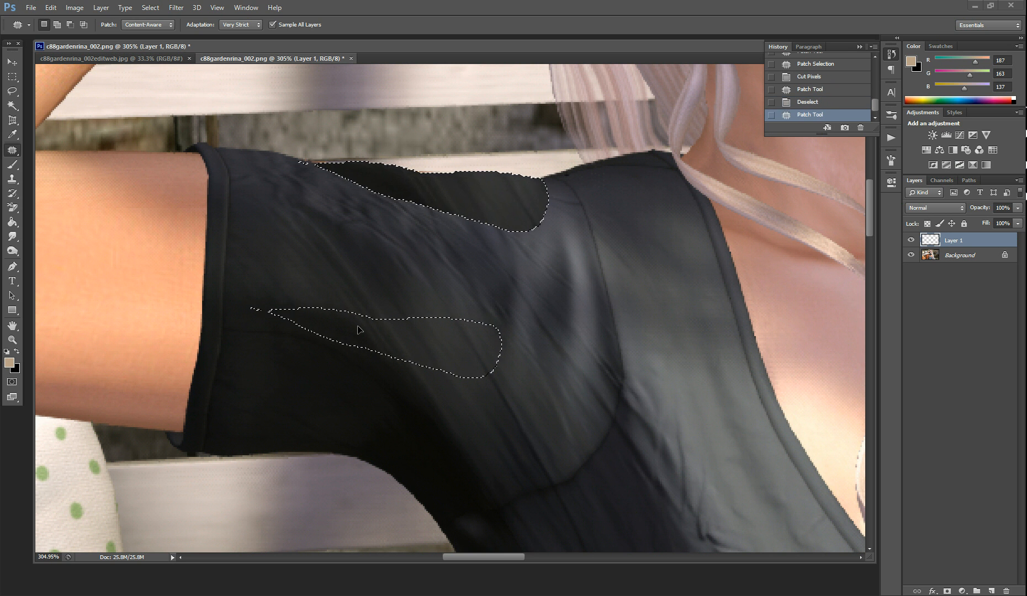
key("ctrl+d")
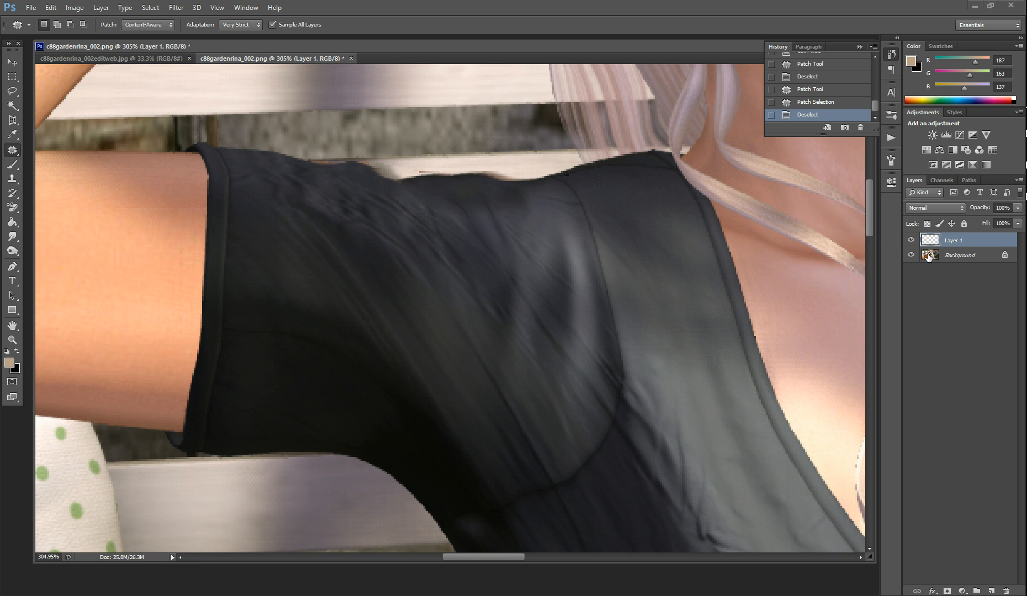
left_click(911, 241)
left_click(911, 241)
Erase the patch's spill above the shoulder edge using a 25 px Eraser at 100% opacity
left_click_drag(13, 213, 44, 206)
key("bracketleft")
key("bracketleft")
key("bracketleft")
key("bracketleft")
key("bracketleft")
key("bracketleft")
key("bracketleft")
key("bracketleft")
key("bracketleft")
key("bracketleft")
key("bracketleft")
key("bracketleft")
key("bracketleft")
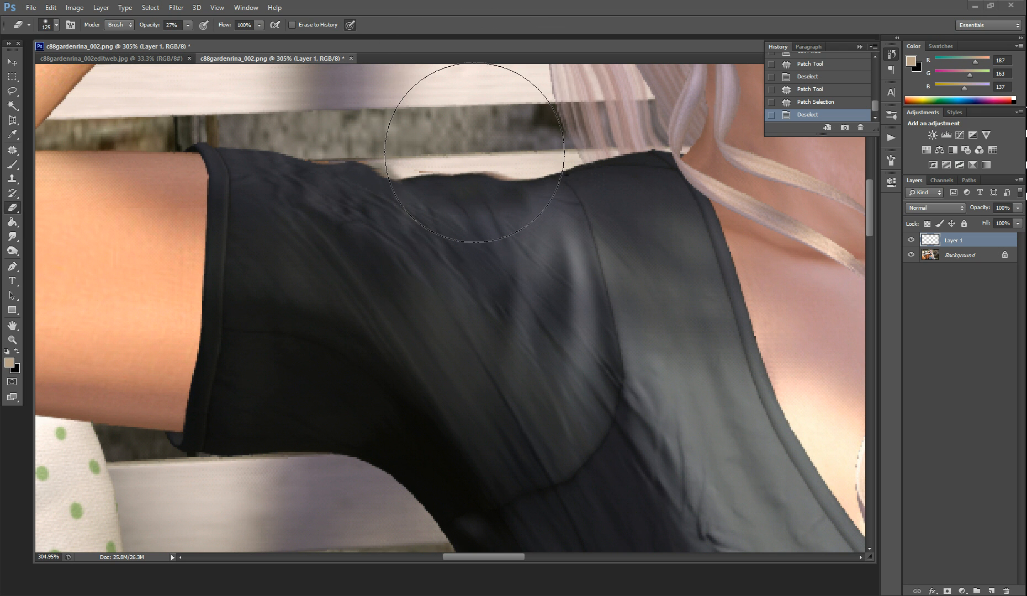
key("bracketleft")
key("0")
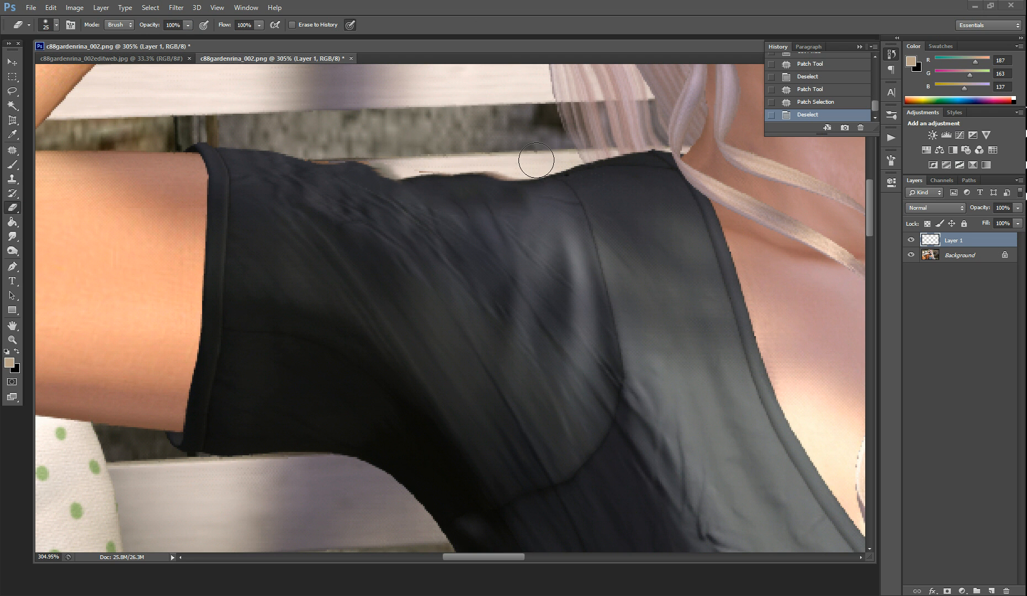
mouse_move(460, 156)
left_mouse_down()
mouse_move(308, 150)
mouse_move(571, 164)
left_mouse_up()
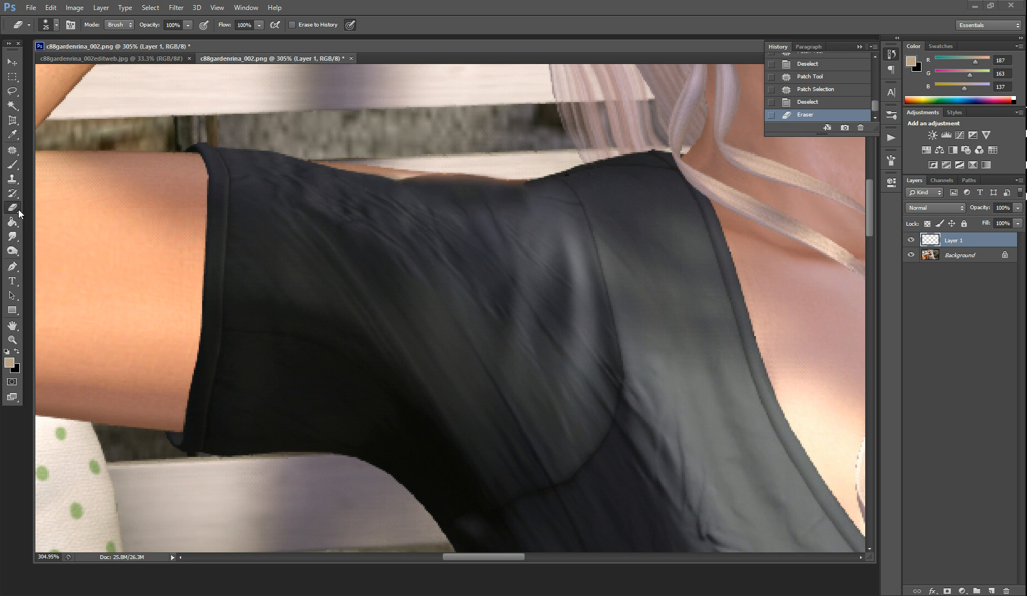
Set the Clone Stamp to a small brush at 100% opacity and clone dark shirt fabric near the patched shoulder edge
left_click(12, 178)
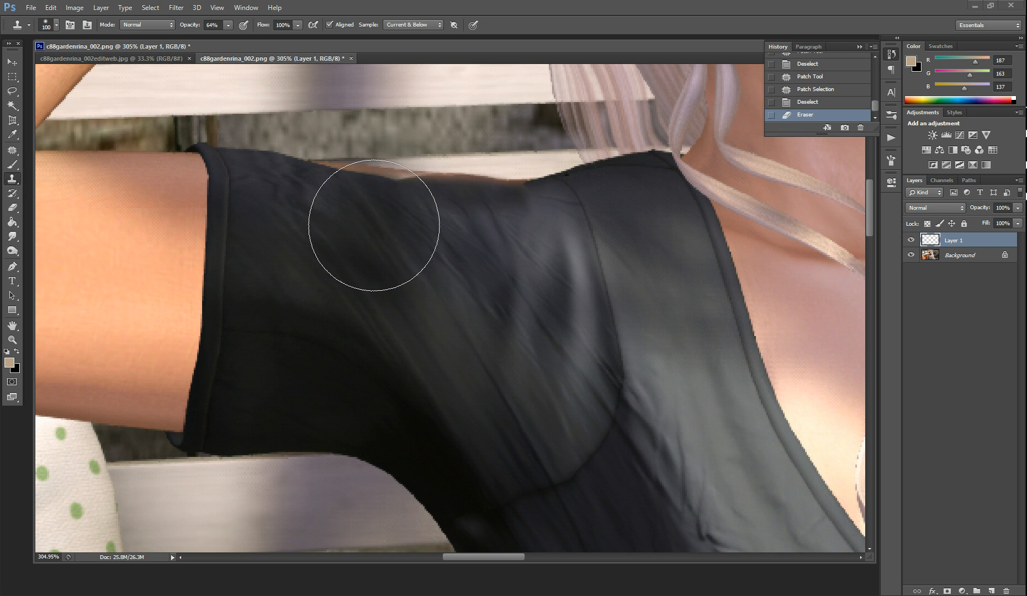
key("bracketleft")
key("bracketleft")
key("bracketleft")
key("bracketleft")
key("bracketleft")
key("bracketleft")
key("bracketleft")
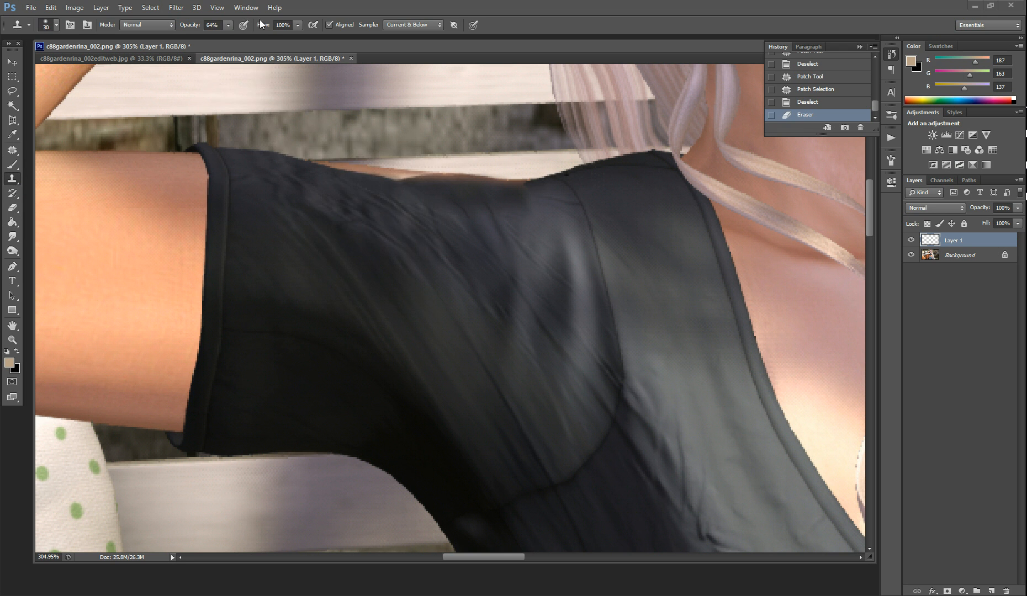
left_click_drag(194, 29, 230, 29)
key("bracketleft")
key("bracketleft")
left_click(371, 200)
left_click(361, 213)
Clone sampled sleeve fabric along the upper shoulder edge and across the patched area with a 10 px brush
key("bracketleft")
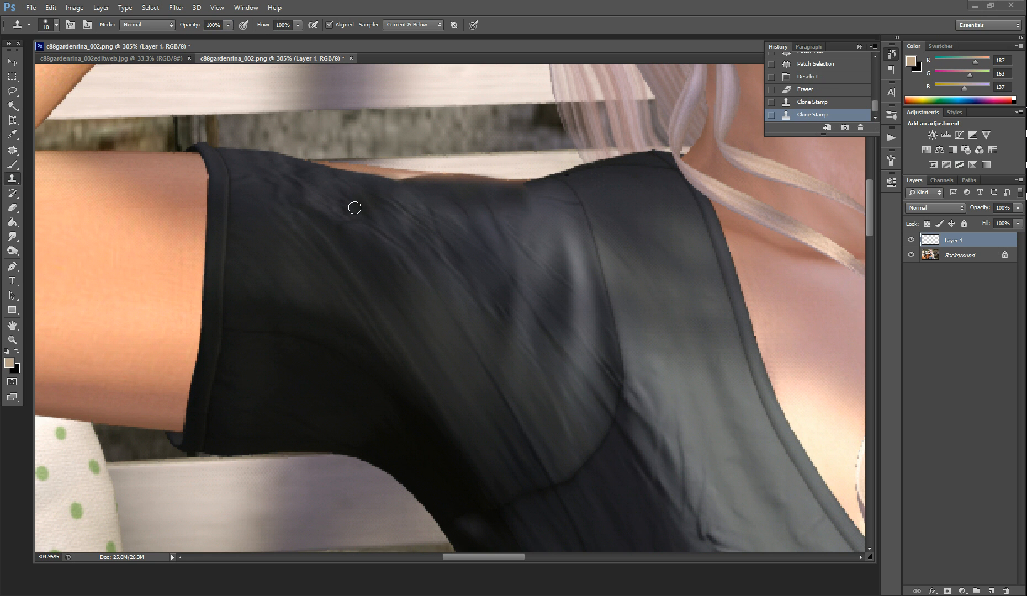
left_click(318, 189, "alt")
left_click_drag(316, 165, 409, 178)
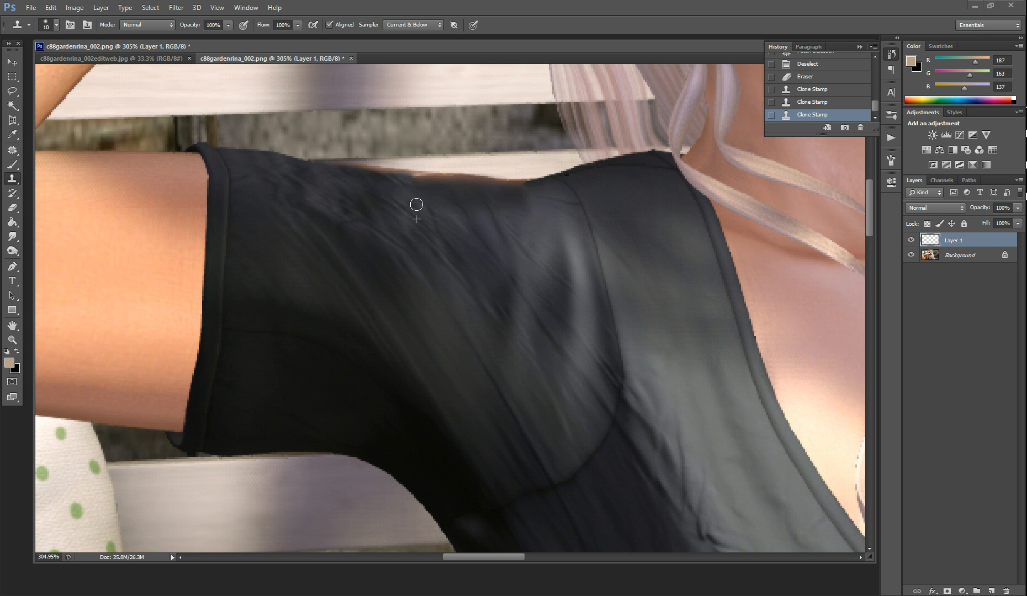
left_click_drag(435, 206, 516, 207)
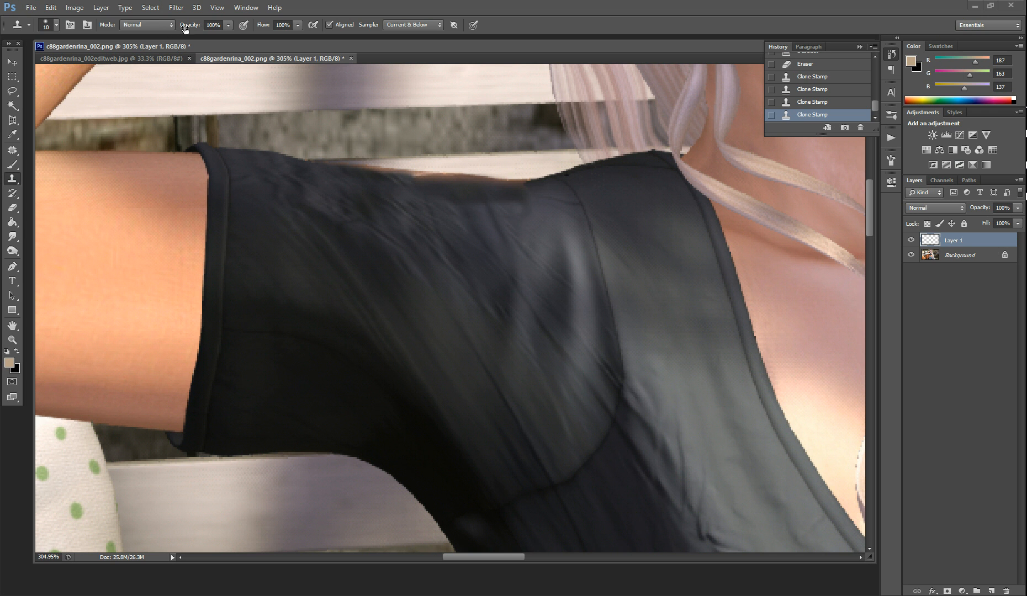
Set the Clone Stamp to 67% opacity and 30 px, and clone fabric over the patched area just below the shoulder edge
left_click_drag(190, 28, 170, 28)
key("bracketright")
key("bracketright")
key("bracketright")
key("bracketright")
left_click_drag(419, 192, 523, 202)
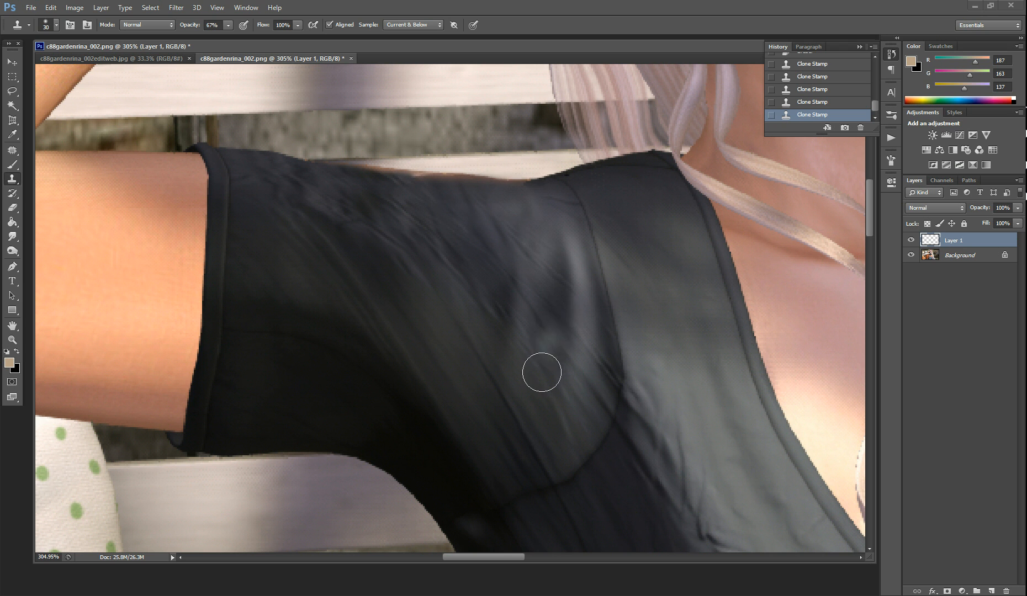
Set the Clone Stamp to a smaller brush at 100% opacity and clone bench wood over the skin sliver above the shoulder edge
key("bracketleft")
key("bracketleft")
key("bracketleft")
key("bracketleft")
key("bracketleft")
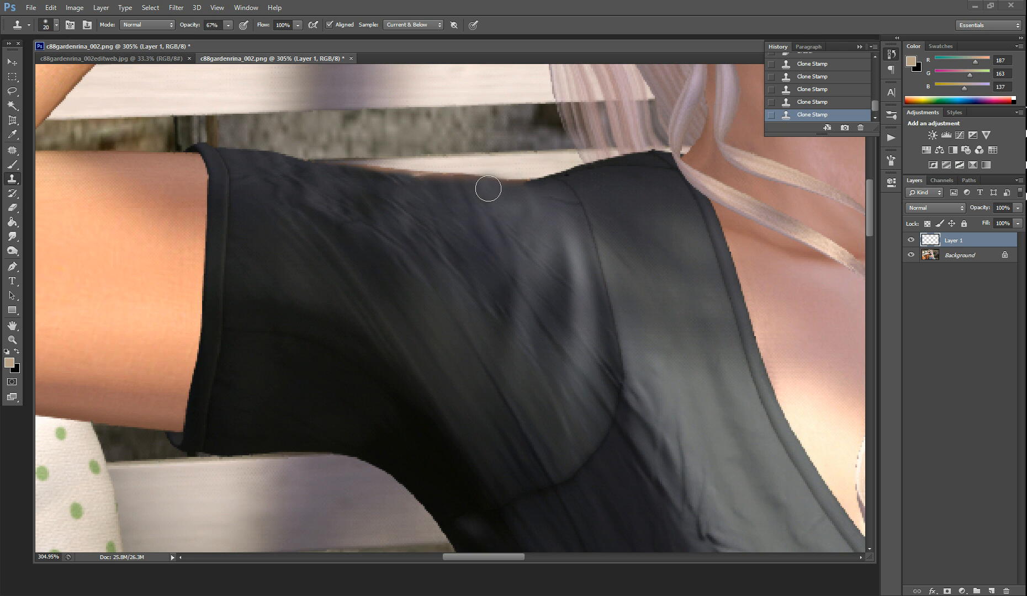
key("bracketleft")
key("bracketright")
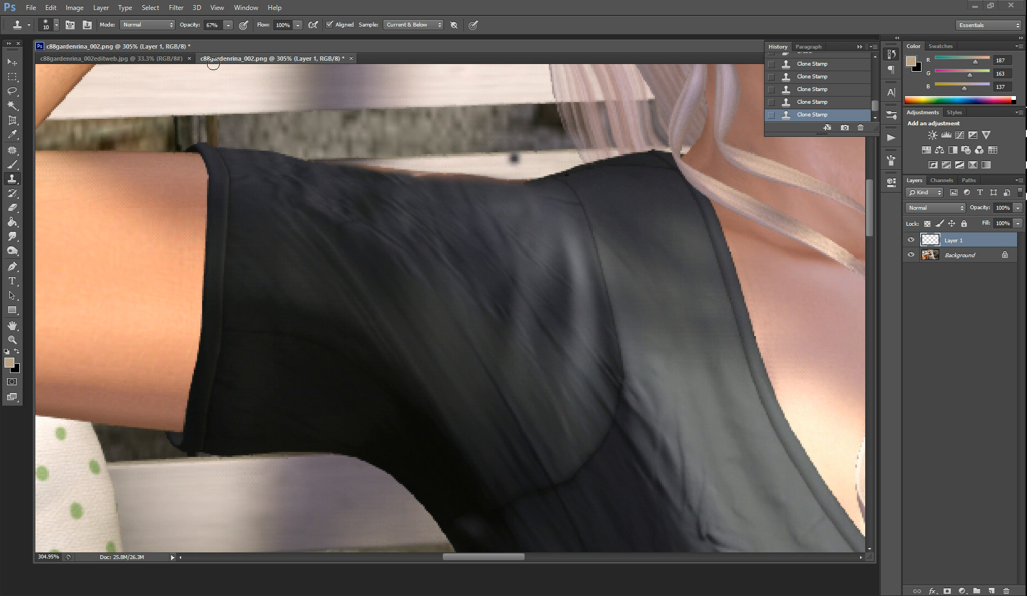
left_click_drag(185, 26, 205, 26)
key("bracketright")
left_click(524, 165, "alt")
left_click_drag(522, 171, 458, 168)
Clone bench wood over the remaining skin sliver further along the shoulder edge toward the sleeve with a 7 px brush
key("bracketleft")
key("bracketleft")
key("bracketleft")
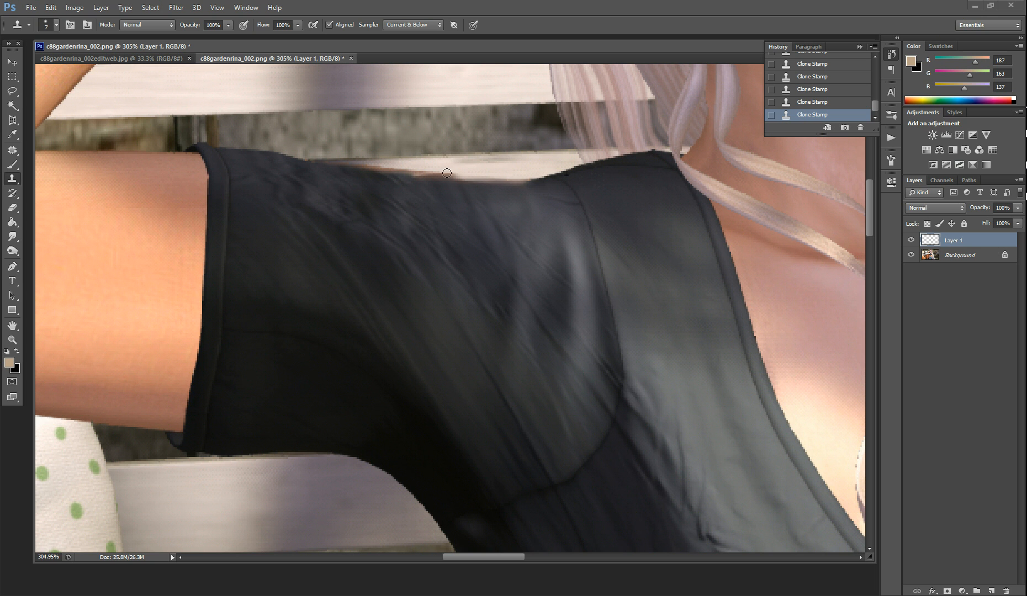
left_click_drag(454, 173, 409, 170)
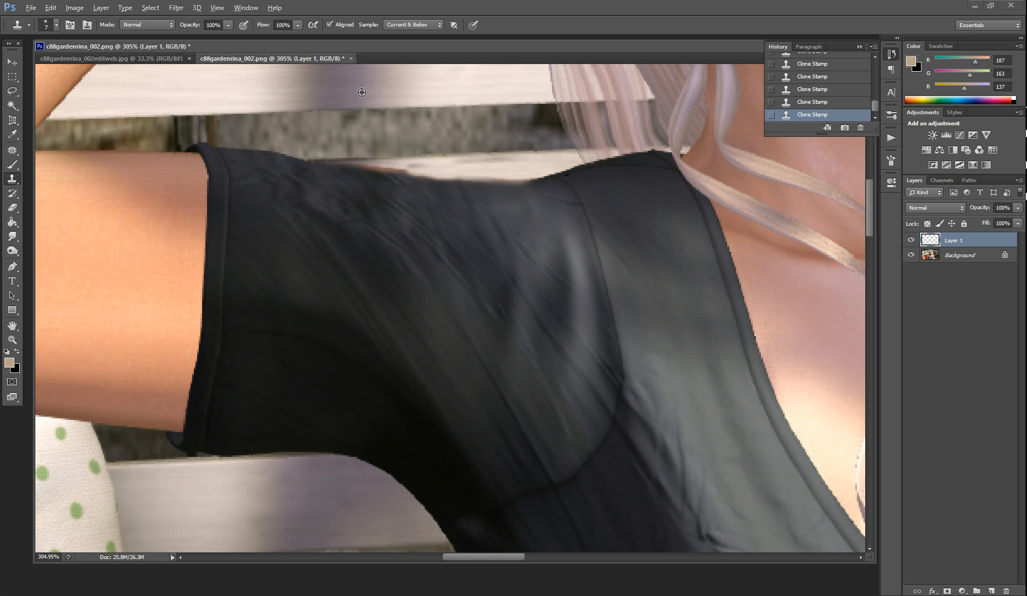
left_click_drag(398, 170, 376, 168)
left_click(380, 173, "alt")
Set the Clone Stamp to a 7 px brush with 75% hardness
key("p")
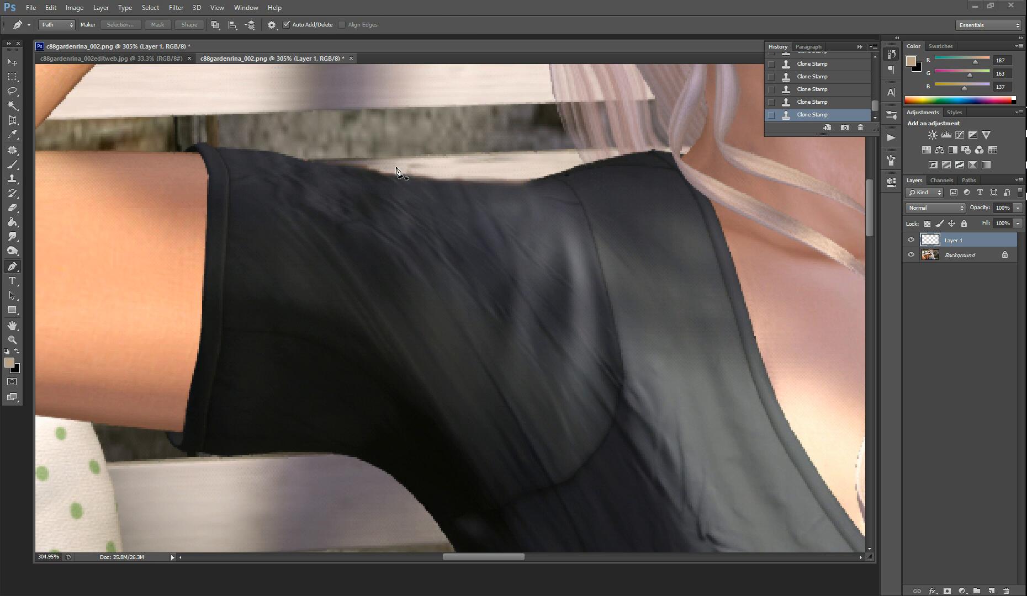
left_click(12, 179)
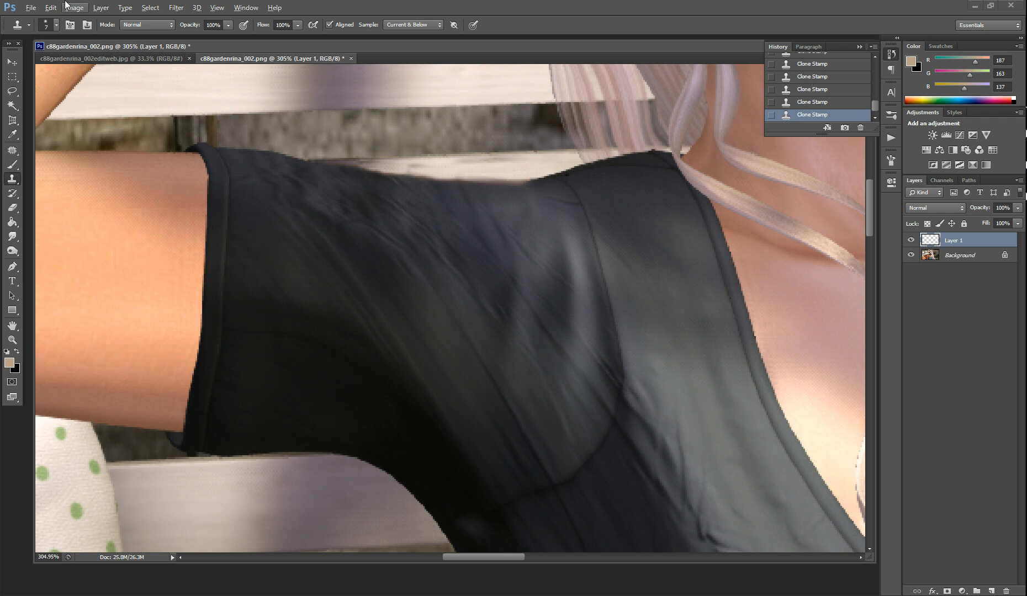
left_click(57, 25)
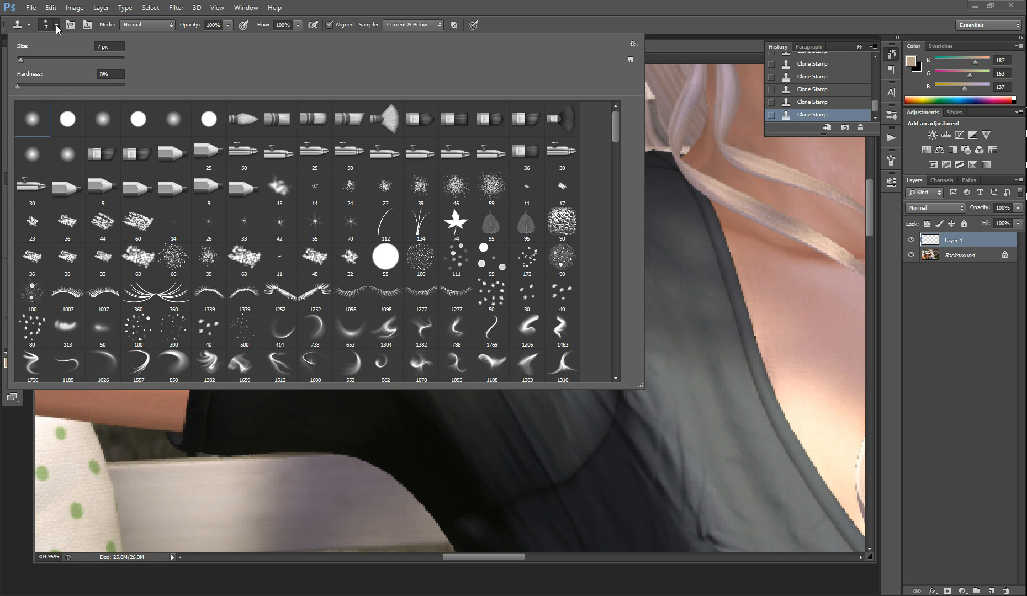
left_click(68, 119)
left_click(99, 86)
left_click(58, 25)
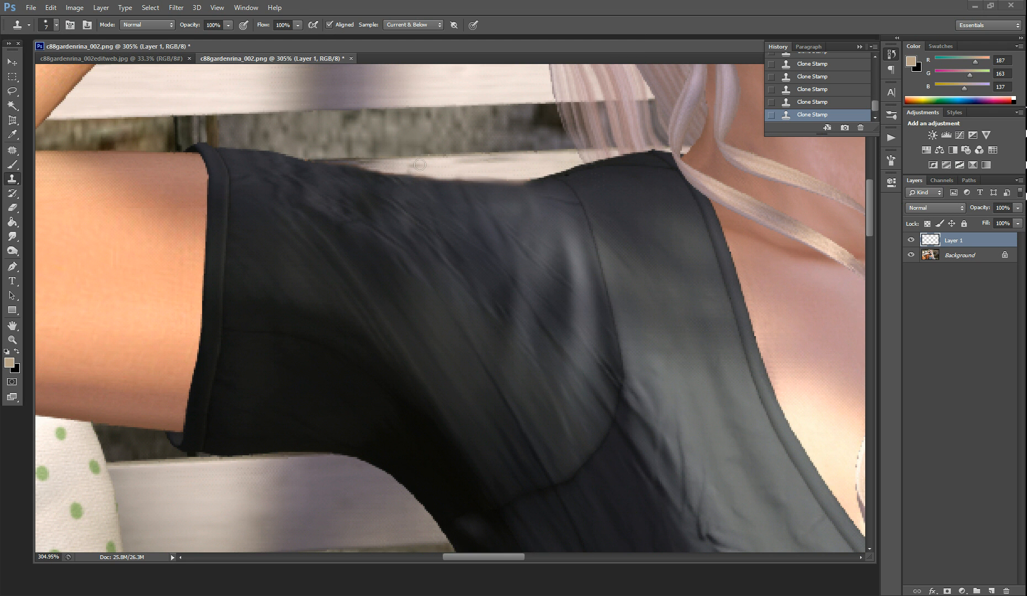
Set the Clone Stamp to 70% opacity and clone bench wood along the upper shoulder edge to clean its outline
key("ctrl+z")
key("alt")
key("alt")
left_click_drag(193, 26, 175, 27)
left_click_drag(525, 177, 413, 172)
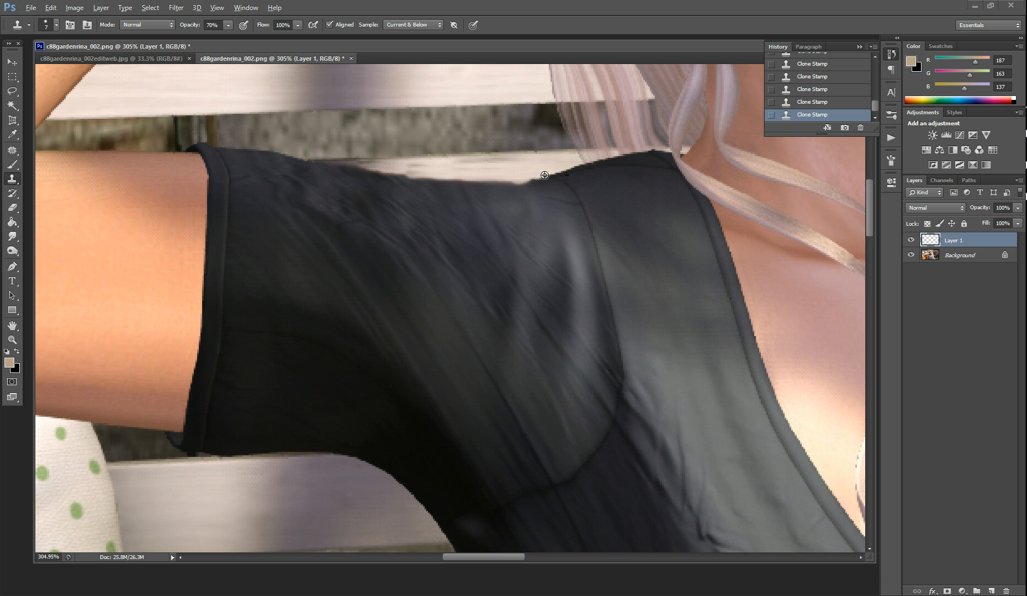
mouse_move(533, 181)
left_mouse_down()
mouse_move(546, 164)
mouse_move(502, 179)
mouse_move(403, 170)
left_mouse_up()
left_click(513, 173, "alt")
left_click(505, 167, "alt")
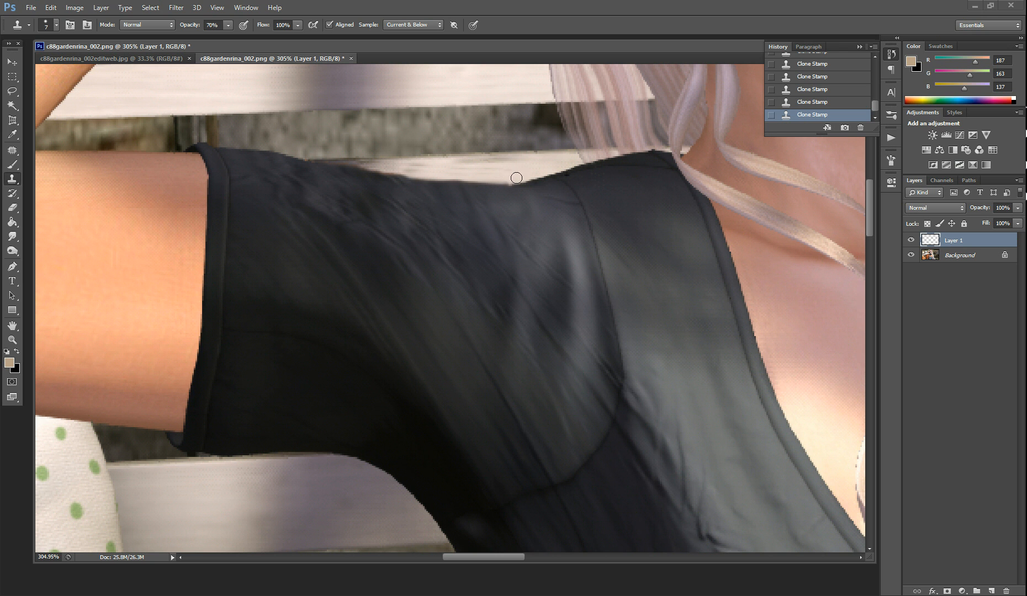
left_click_drag(509, 175, 499, 174)
Fit the whole image on screen and toggle Layer 1's visibility to compare the retouch with the original
left_click(218, 8)
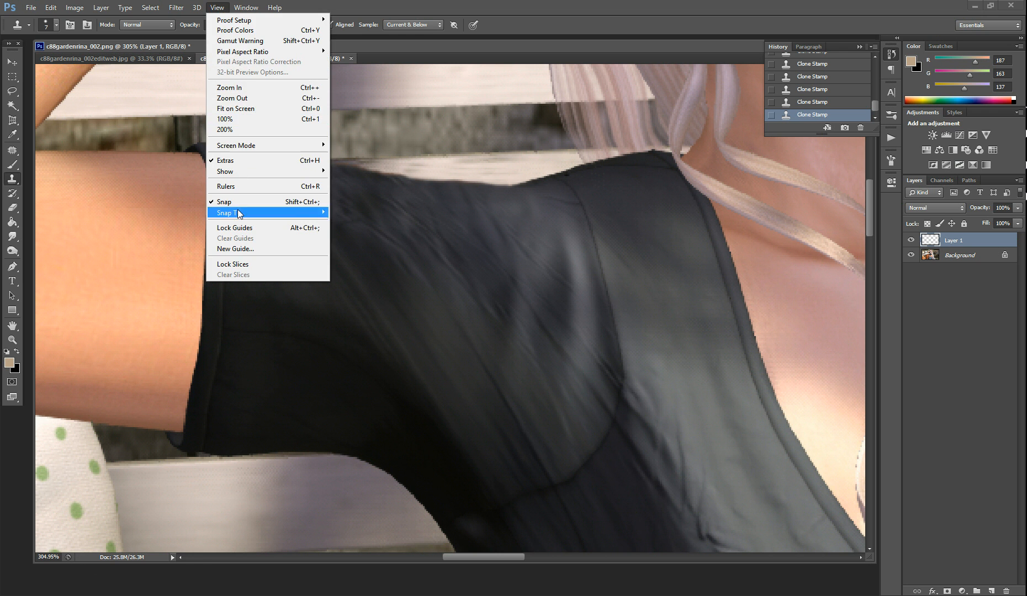
left_click(253, 109)
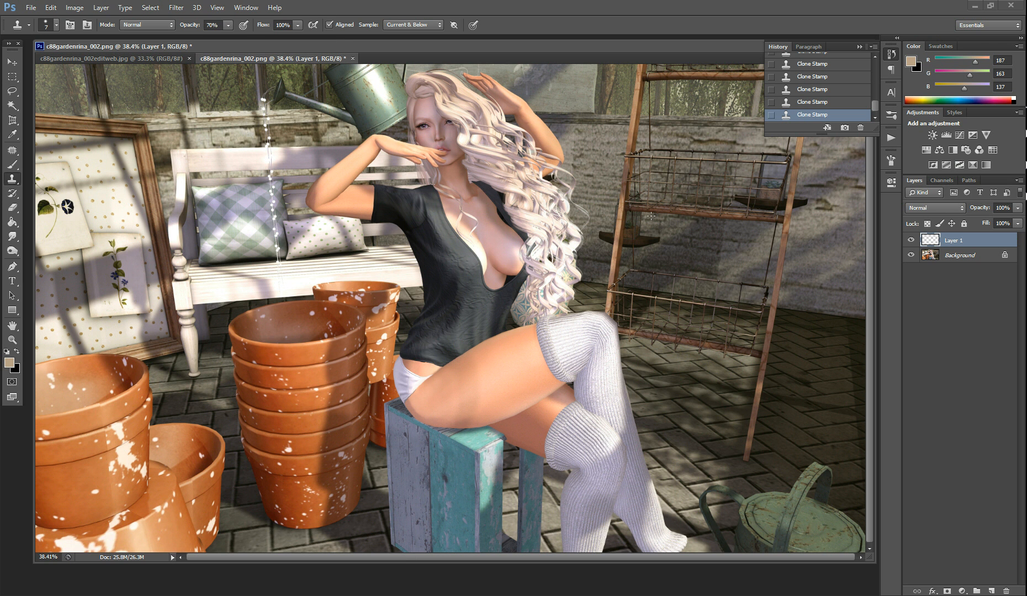
left_click(911, 241)
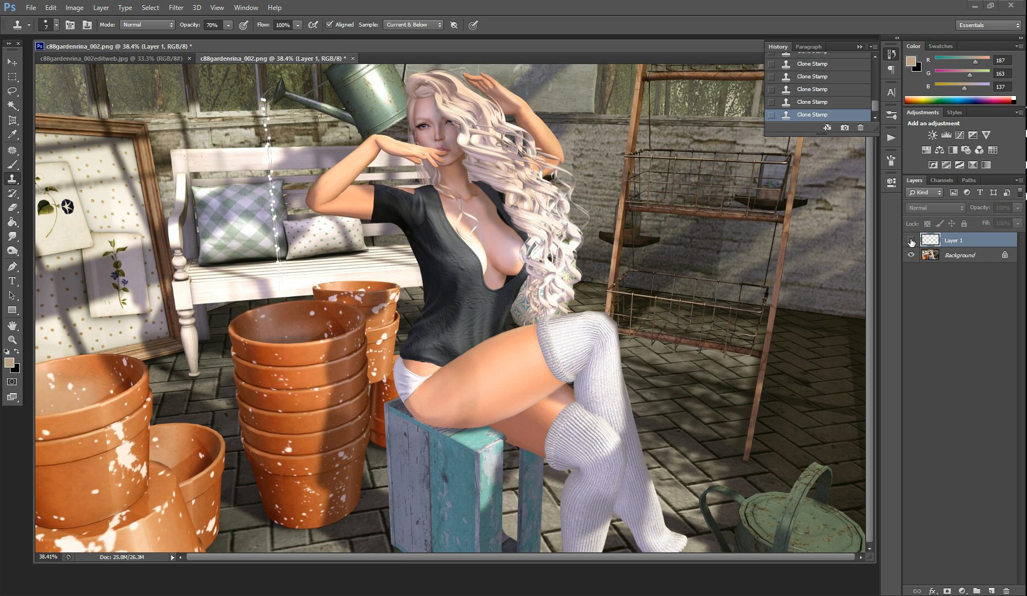
left_click(911, 240)
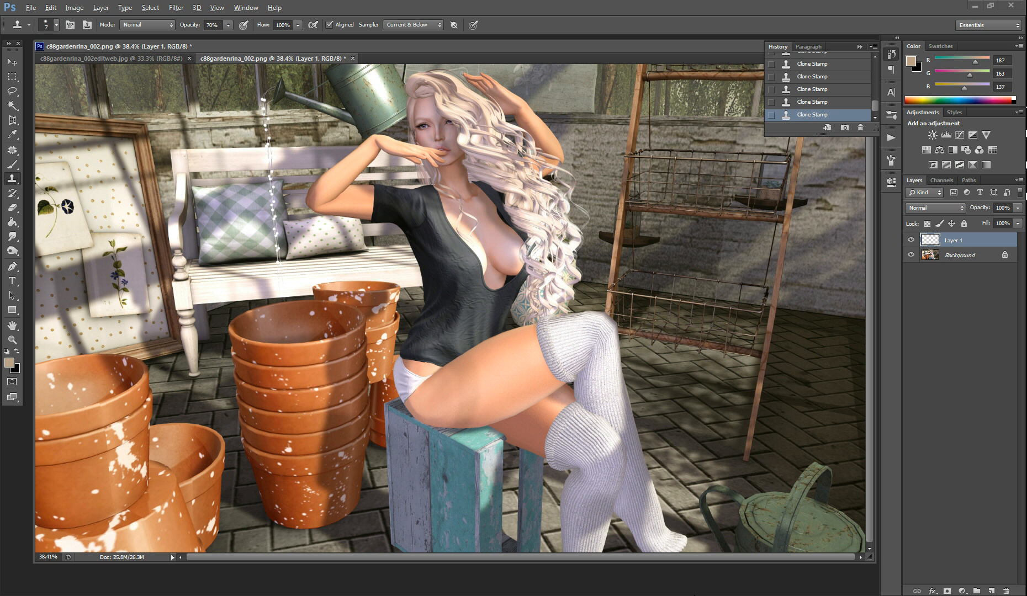
Create a new layer above Layer 1 for retouching the legs
scroll(640, 442, "up", 5)
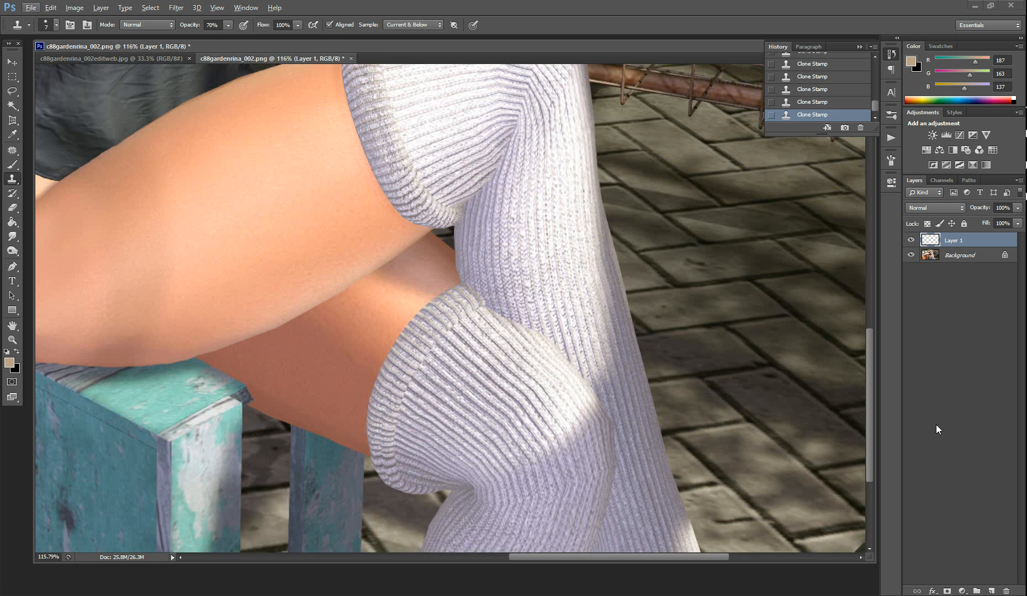
left_click(987, 243)
left_click(992, 591)
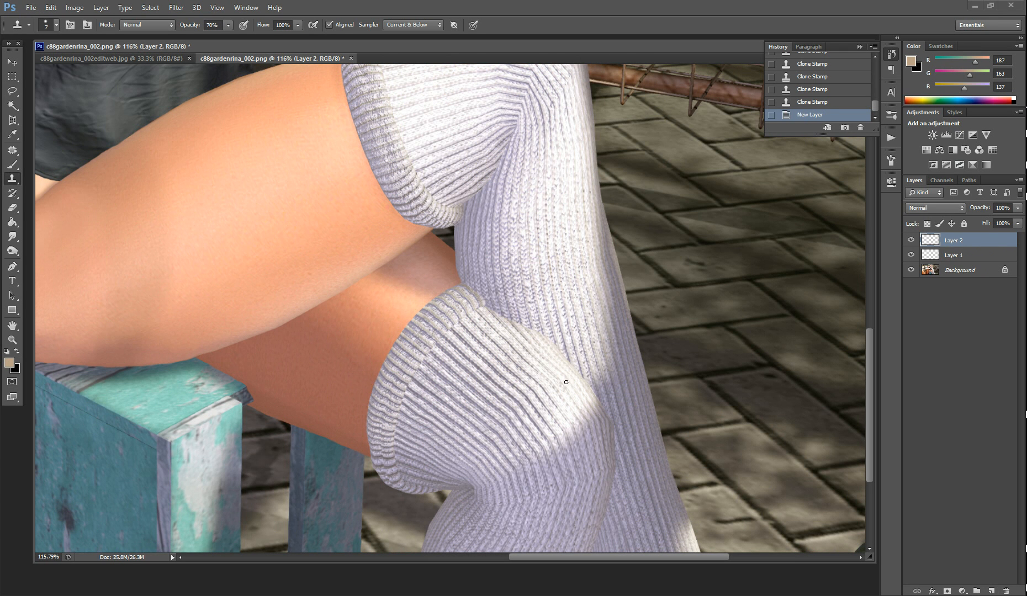
Set the Clone Stamp to 100% opacity and lower its brush hardness for work around the knee socks
scroll(559, 363, "up", 2)
scroll(662, 400, "down", 1)
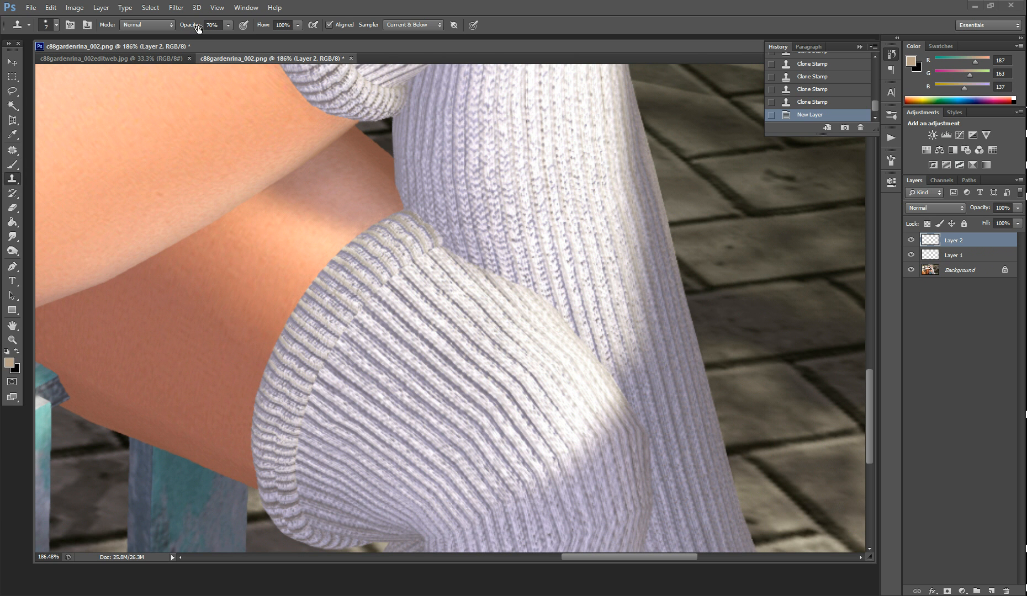
left_click_drag(188, 26, 254, 26)
left_click(57, 24)
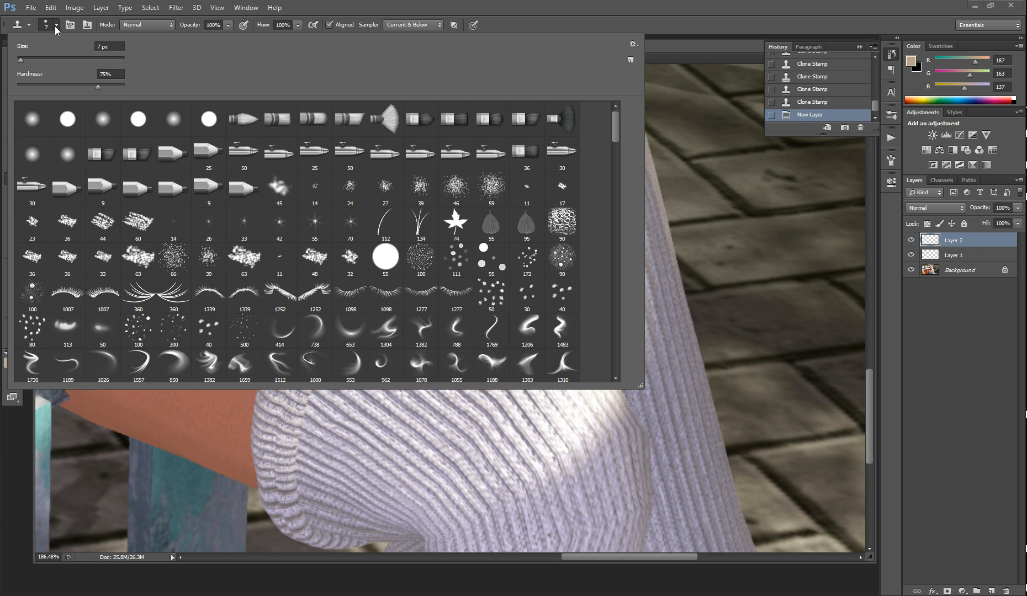
left_click(53, 85)
left_click(57, 25)
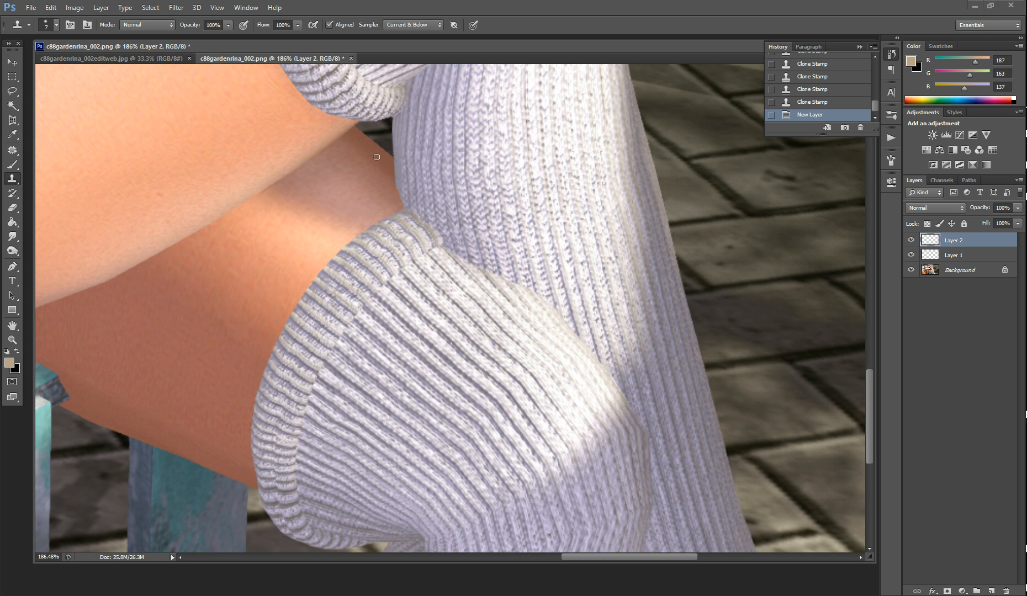
Clone lower thigh skin over the gap between the thigh and the two socks with a 20 px brush
left_click(378, 182, "alt")
key("bracketright")
left_click(374, 175, "alt")
left_click_drag(387, 177, 404, 203)
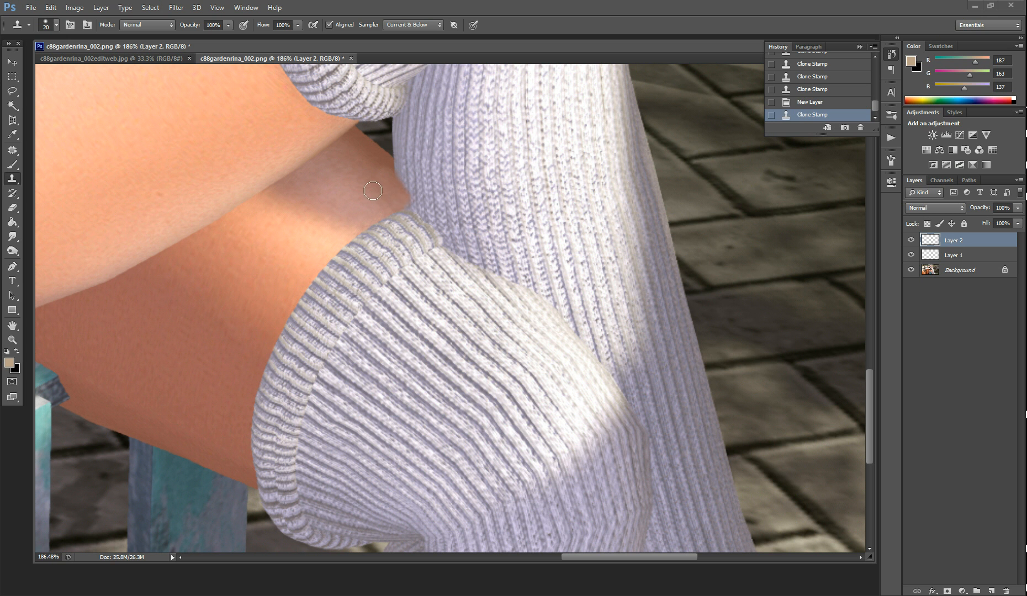
Clone the lower thigh's upper edge diagonally down across the rear sock to extend the thigh outline
left_click(382, 151, "alt")
left_click(399, 163)
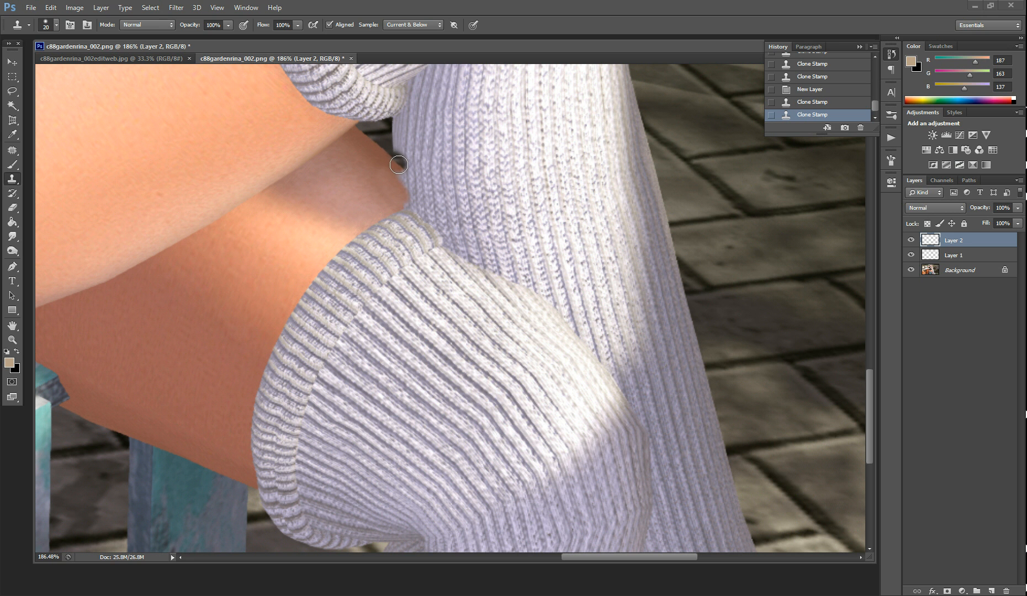
left_click_drag(398, 164, 413, 177)
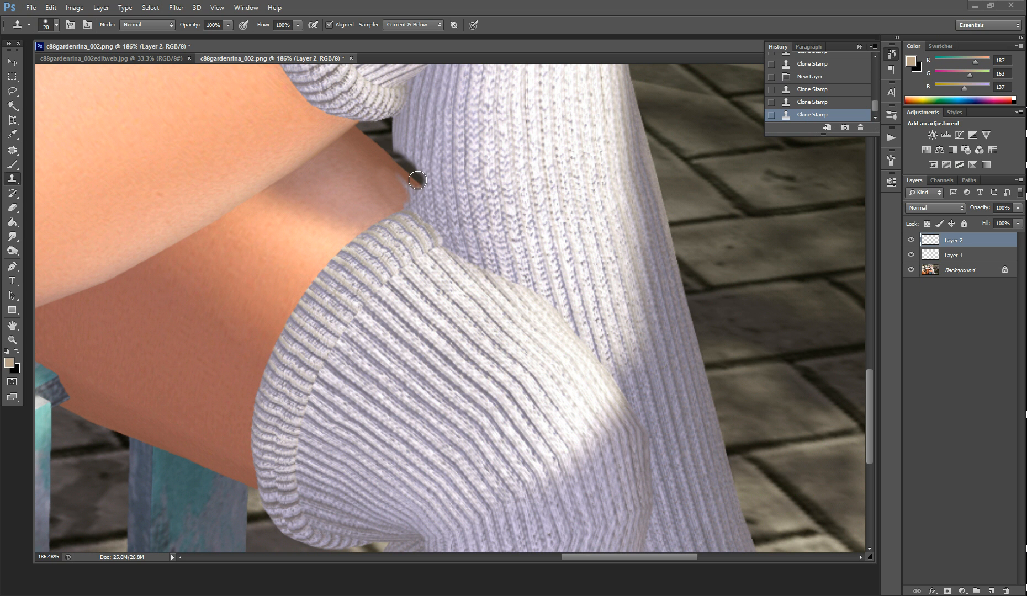
left_click_drag(417, 180, 433, 194)
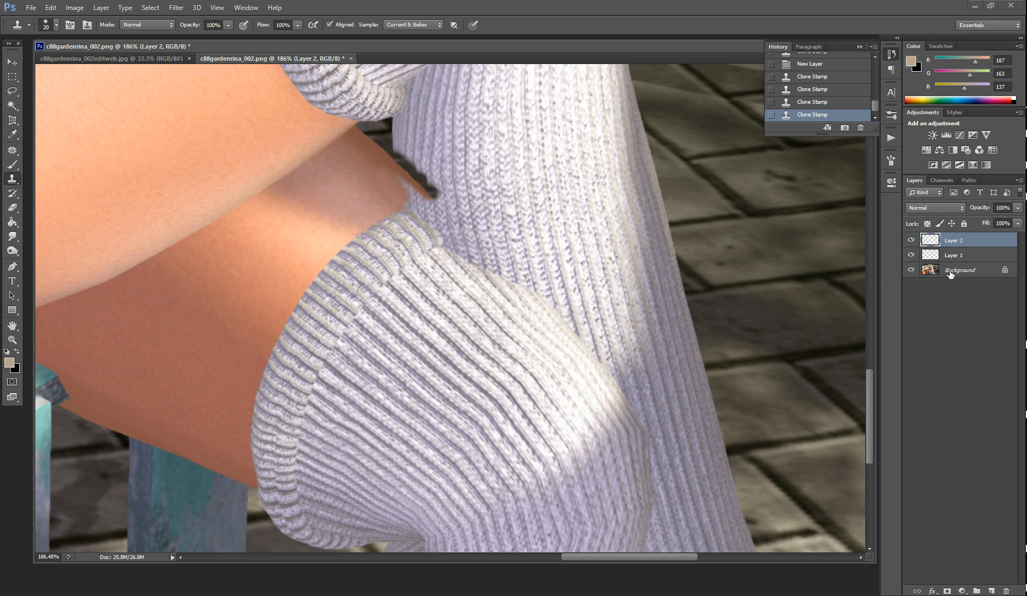
Erase the dark background spill along the extended thigh edge with an 8 px Eraser
left_click(12, 207)
key("bracketleft")
key("bracketleft")
key("bracketleft")
left_click_drag(396, 150, 438, 198)
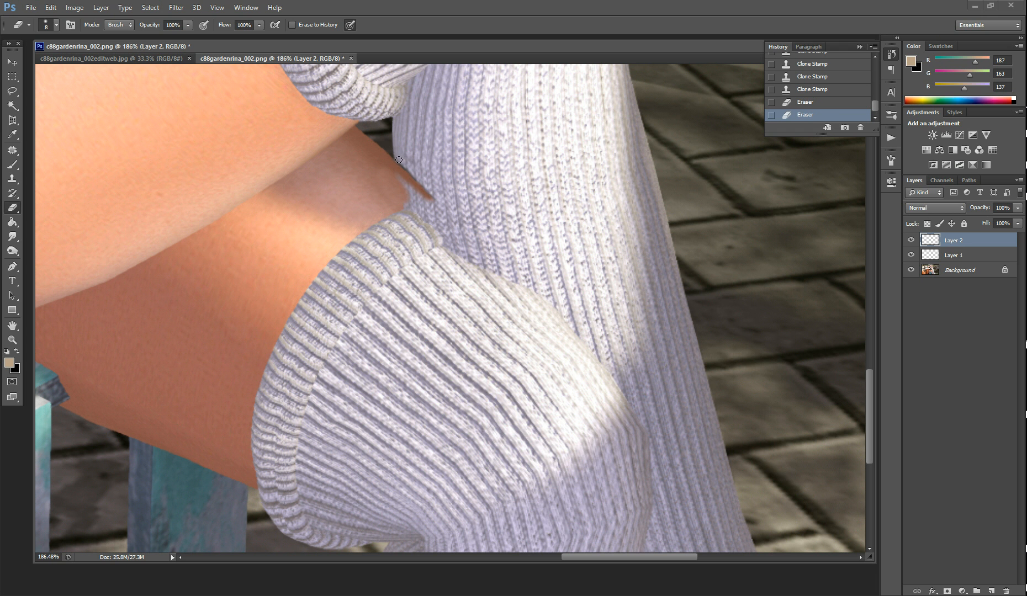
left_click(423, 180)
key("bracketright")
left_click(384, 183, "alt")
key("bracketleft")
left_click(377, 179, "alt")
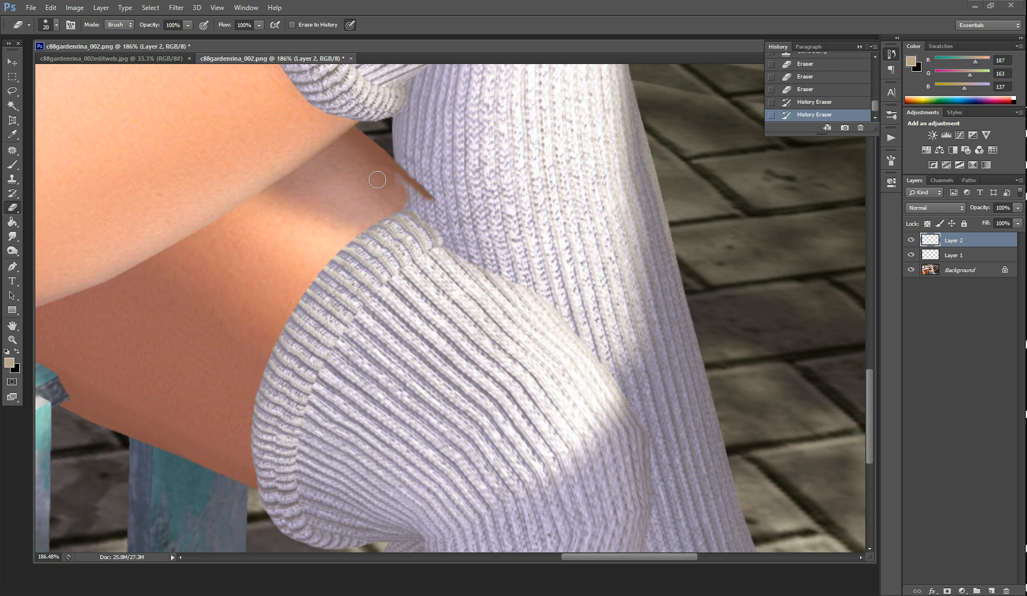
key("alt")
left_click(821, 91)
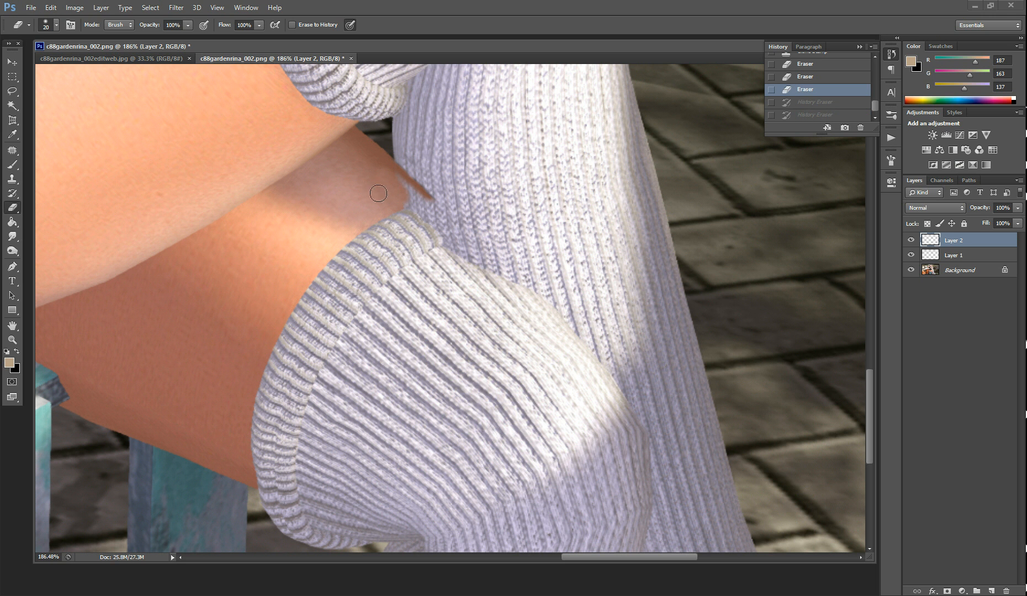
Clone thigh skin into the gap beneath the extended edge with a 20 px brush, blending it in at 23% opacity
left_click(13, 182)
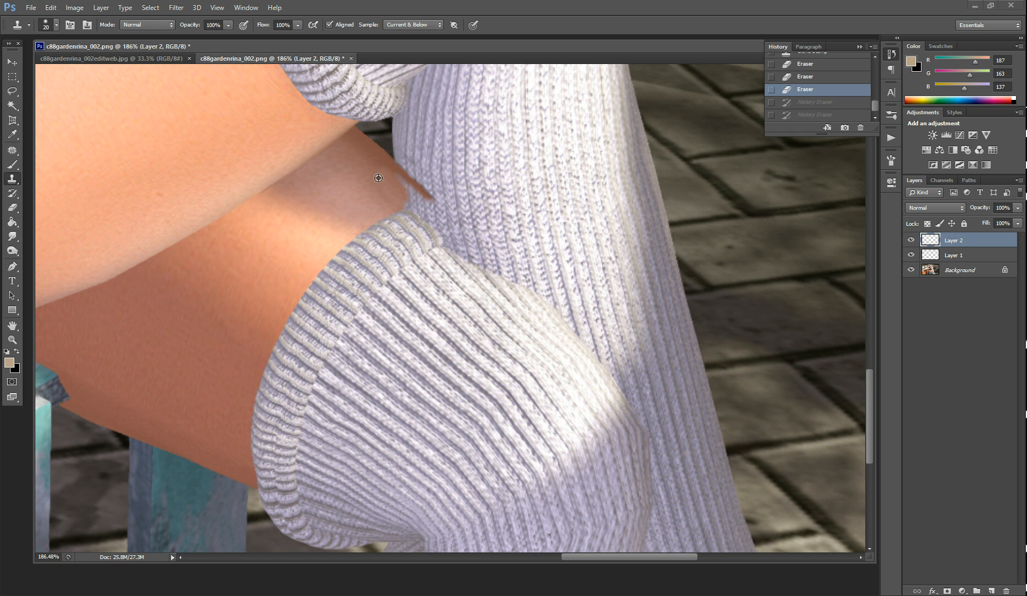
left_click(412, 195)
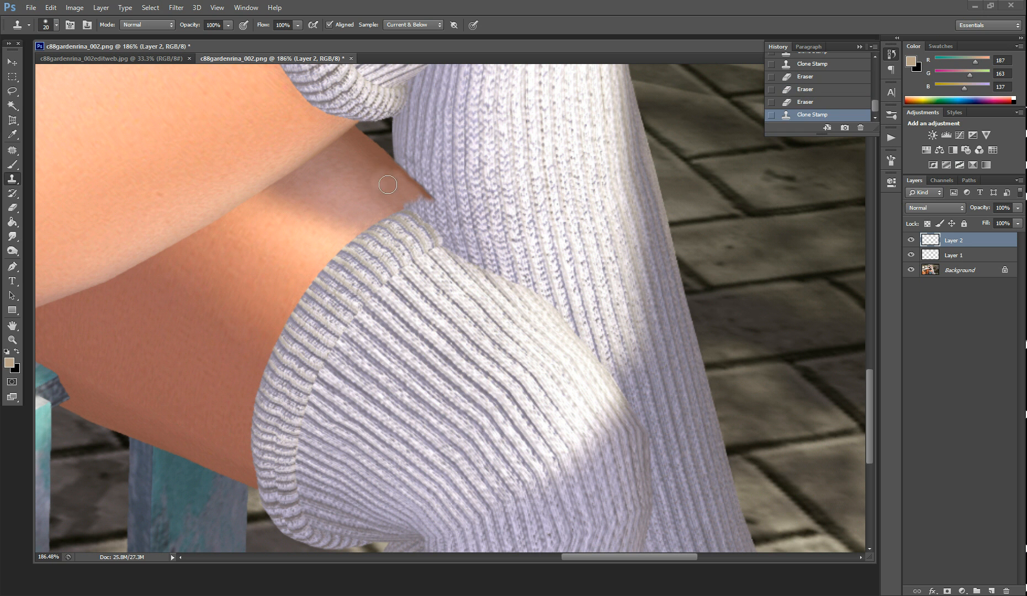
key("alt")
left_click_drag(189, 26, 167, 24)
key("alt")
left_click_drag(190, 26, 175, 25)
left_click_drag(368, 172, 366, 171)
left_click(389, 177)
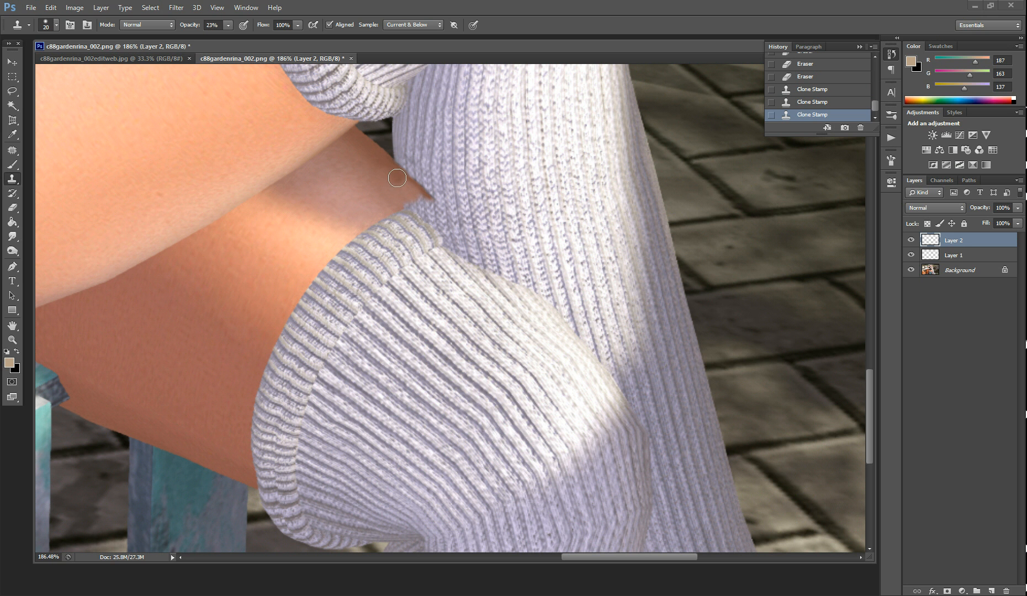
left_click(382, 168)
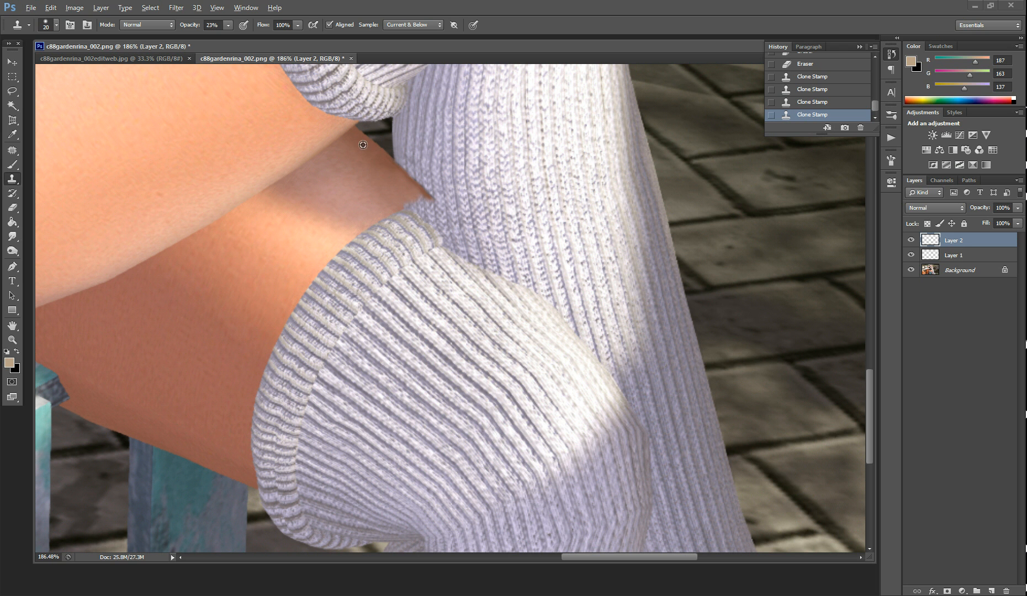
left_click(392, 174)
Undo the last clone strokes and blend the skin near the extended thigh's tip again at 23% opacity
key("ctrl+alt+z")
left_click(395, 177)
left_click(367, 155, "alt")
left_click_drag(403, 186, 403, 183)
Set the Clone Stamp to 100% opacity and clone cuff ribbing to extend the front sock's upper corner over the rear sock
left_click_drag(188, 29, 353, 27)
mouse_move(411, 214)
left_mouse_down()
mouse_move(442, 256)
mouse_move(379, 241)
left_mouse_up()
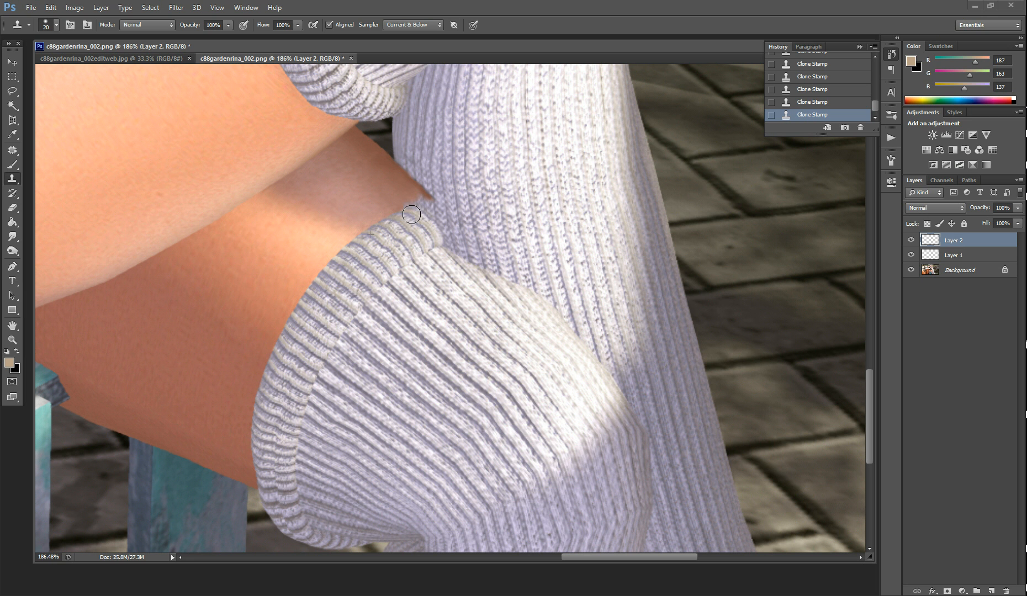
mouse_move(411, 214)
left_mouse_down()
mouse_move(446, 236)
mouse_move(403, 265)
mouse_move(428, 251)
left_mouse_up()
left_click(403, 265, "alt")
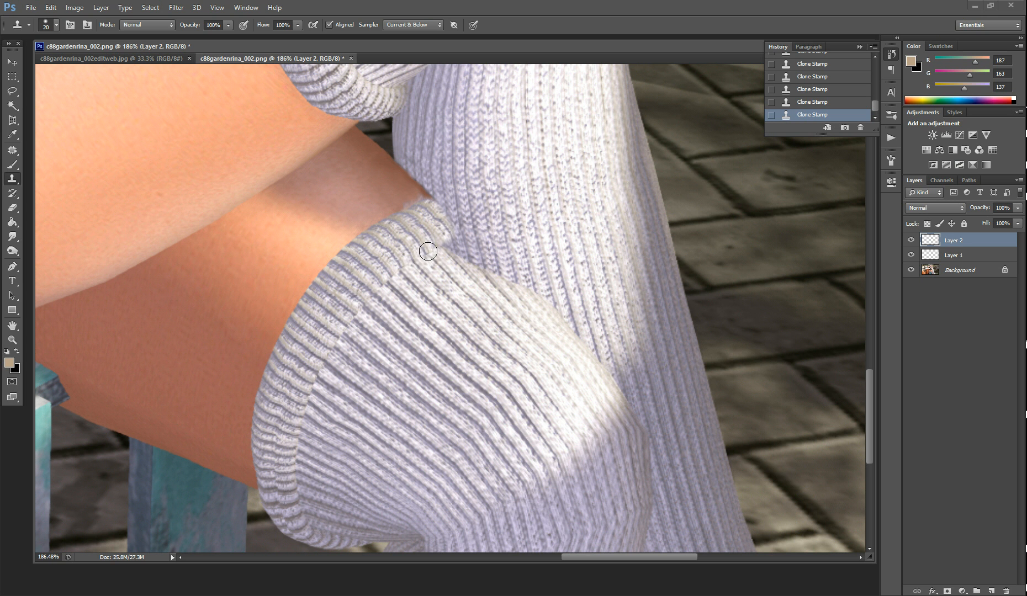
left_click_drag(429, 252, 467, 227)
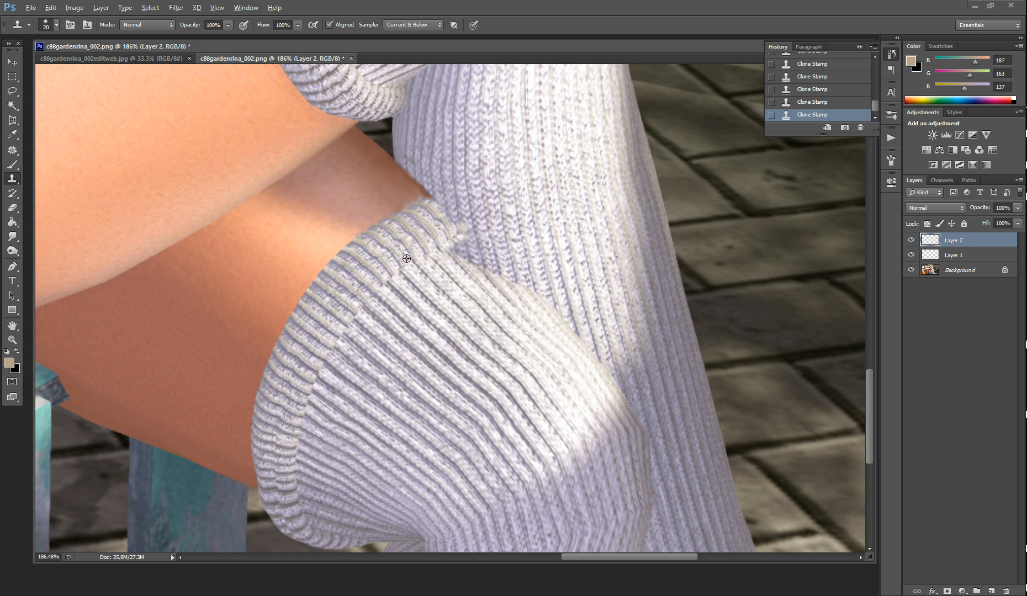
left_click(402, 261, "alt")
mouse_move(458, 232)
left_mouse_down()
mouse_move(431, 199)
mouse_move(404, 211)
left_mouse_up()
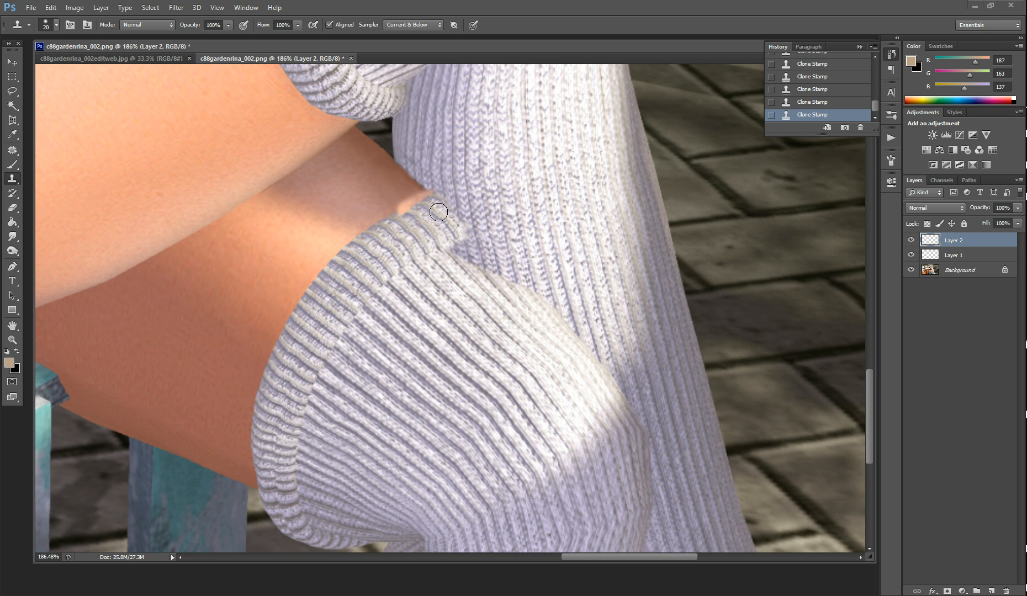
key("ctrl+z")
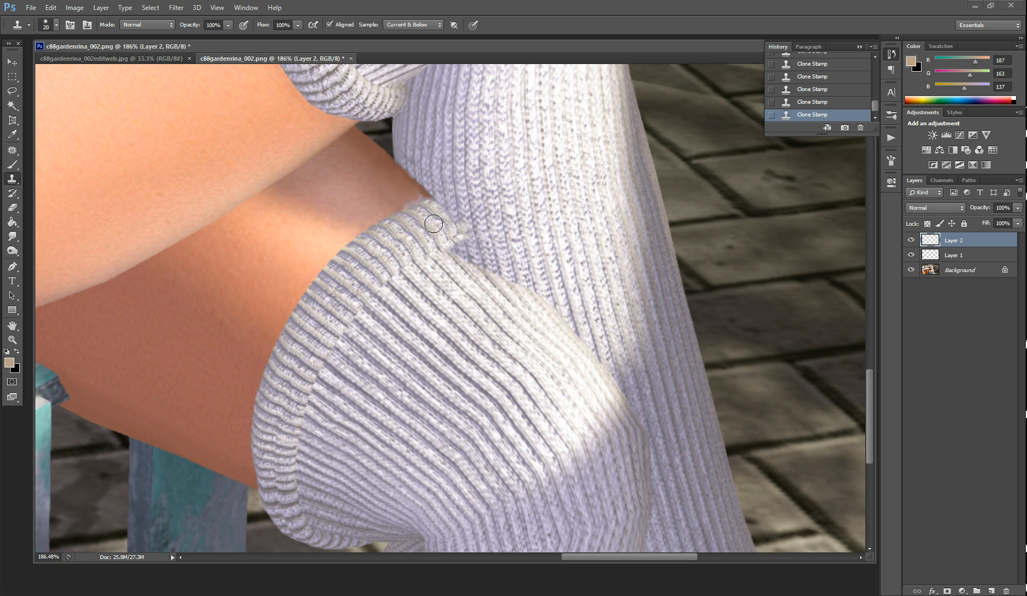
Clone cuff ribbing over the front sock's extended upper corner and along its top edge to even out the border with the thigh
left_click(418, 254, "alt")
mouse_move(451, 237)
left_mouse_down()
mouse_move(460, 232)
mouse_move(436, 204)
left_mouse_up()
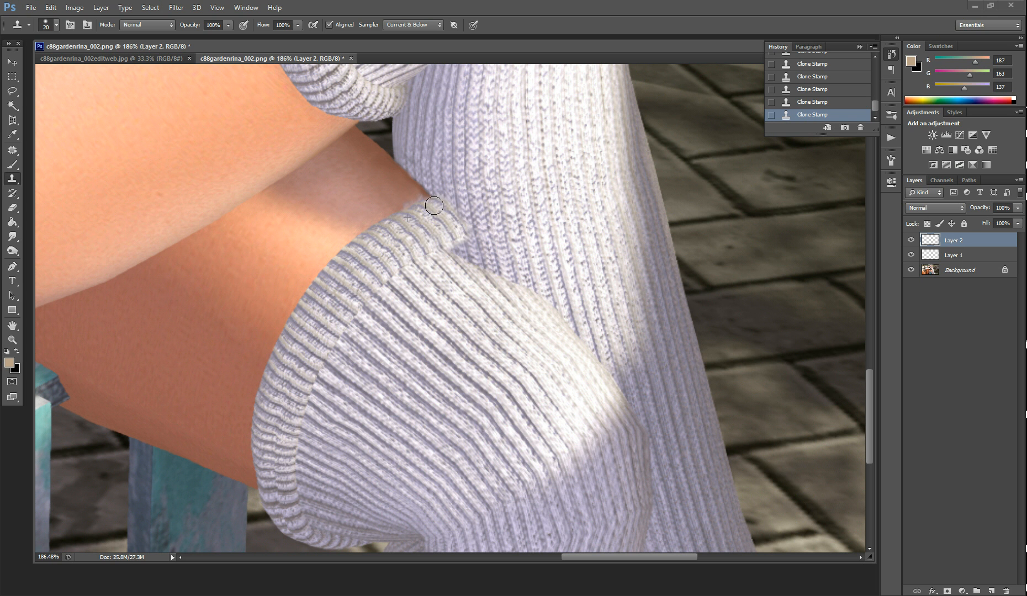
left_click(399, 210, "alt")
left_click(393, 212, "alt")
left_click_drag(407, 205, 413, 200)
left_click(389, 215, "alt")
left_click_drag(407, 204, 416, 197)
left_click(389, 217, "alt")
left_click_drag(414, 201, 425, 196)
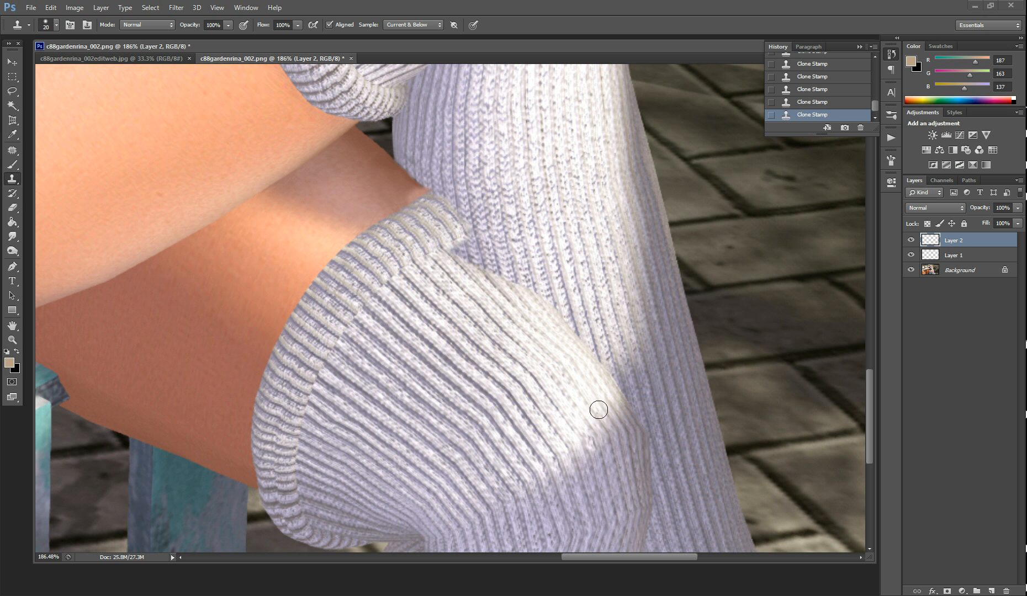
Compare the sock with Layer 2 hidden and shown, then erase excess cloning on the rear sock above the cuff corner at 20 px
left_click(911, 241)
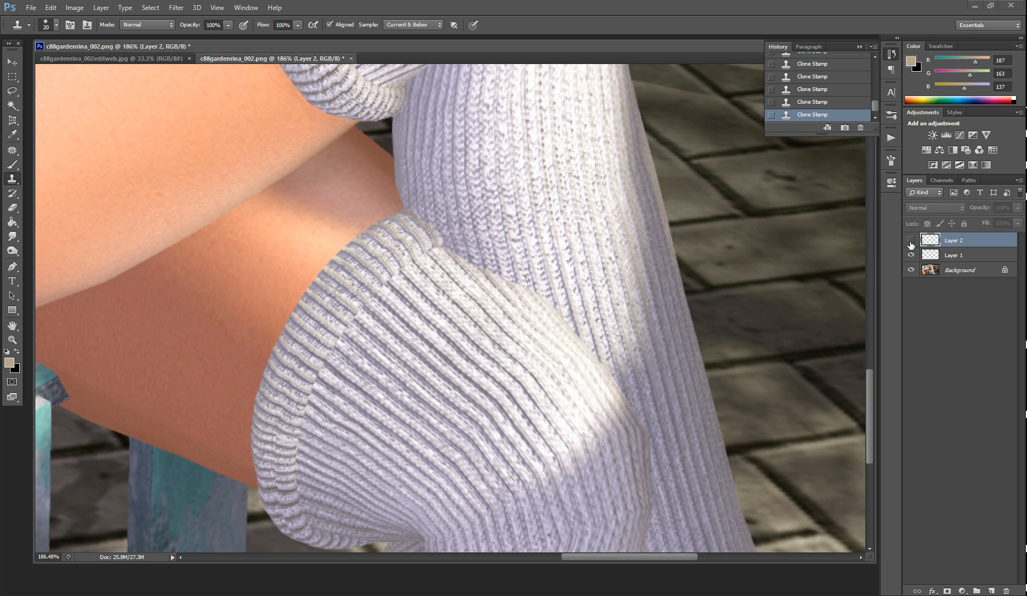
left_click(911, 241)
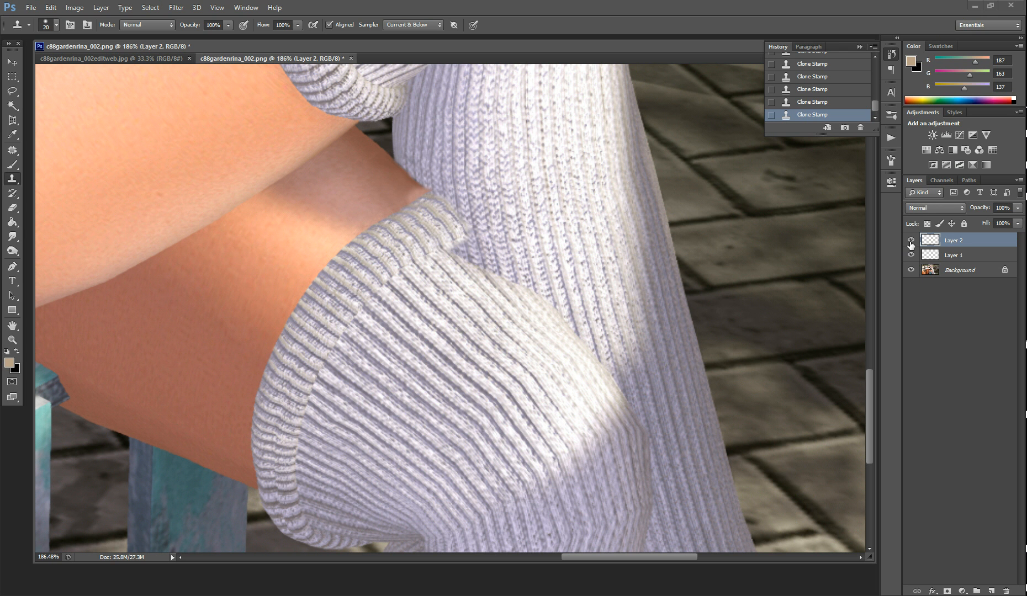
left_click(19, 208)
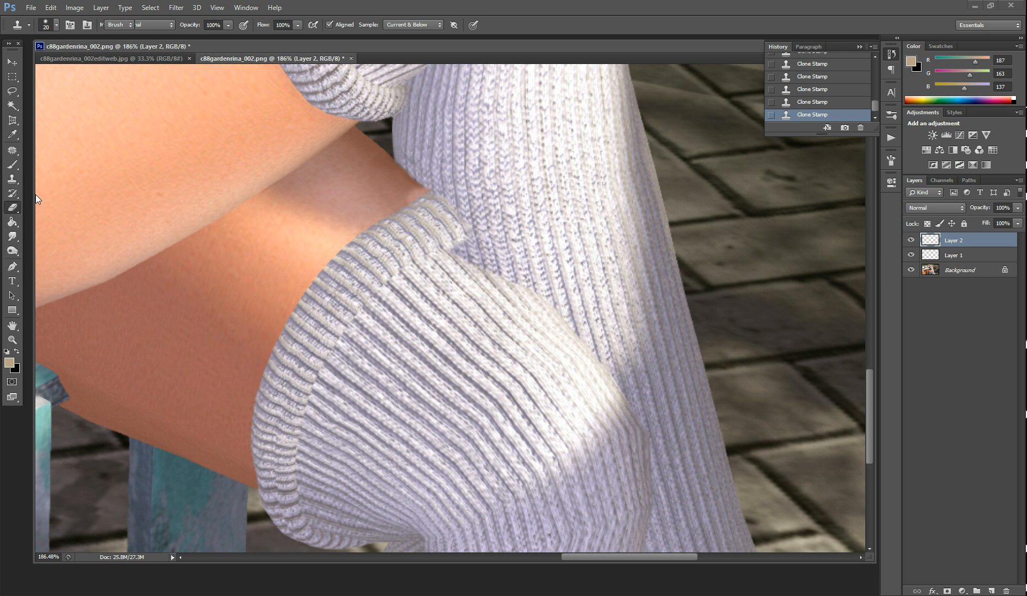
left_click_drag(408, 152, 423, 165)
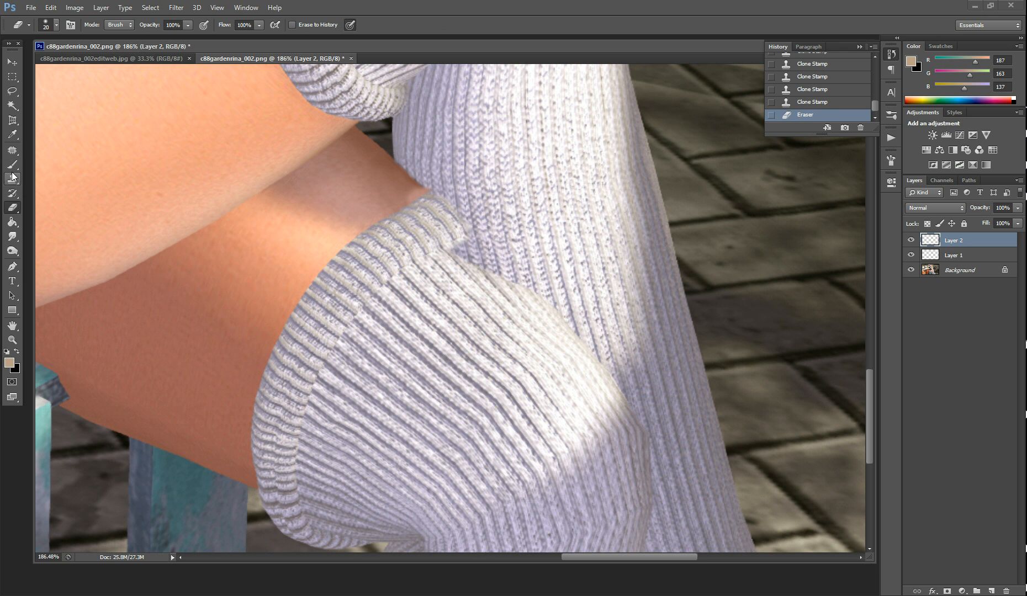
Clone ribbing at 20 px below the cuff corner to widen the front sock over the rear one, and trim the new edge with the Eraser
left_click(13, 177)
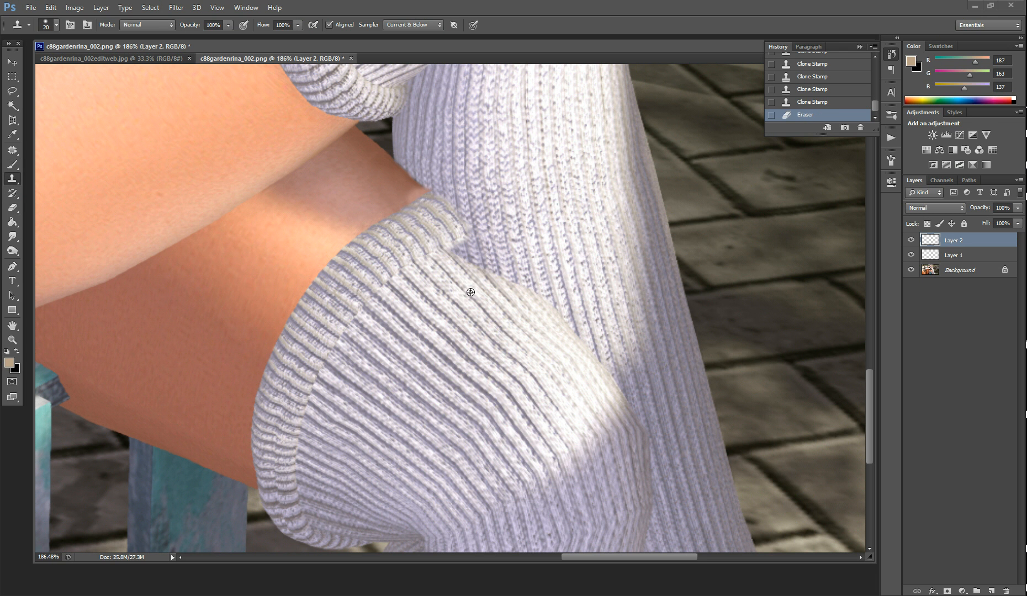
left_click(433, 278, "alt")
mouse_move(442, 264)
left_mouse_down()
mouse_move(470, 246)
mouse_move(470, 261)
mouse_move(478, 257)
mouse_move(515, 284)
left_mouse_up()
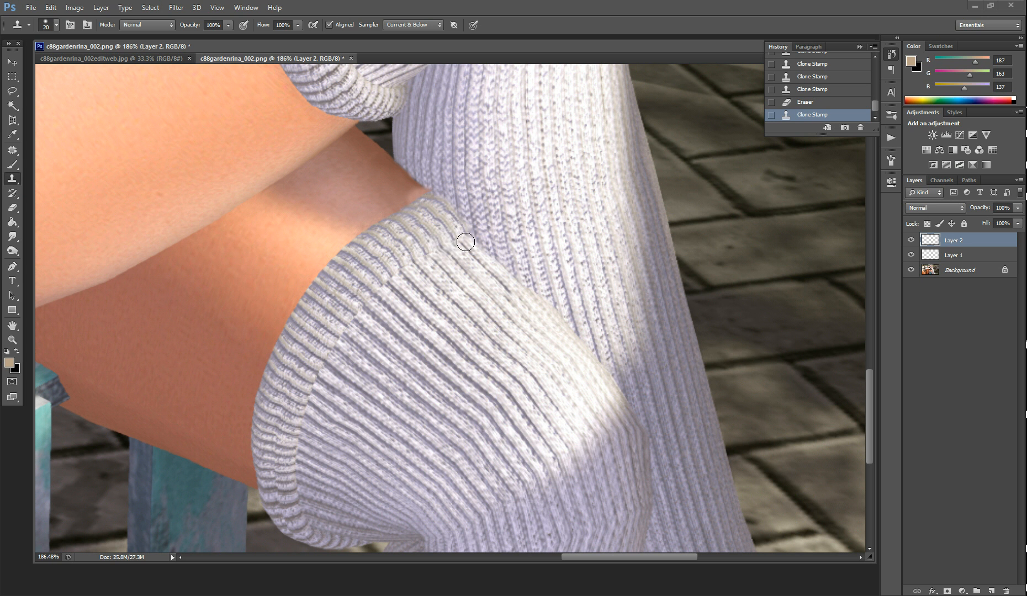
mouse_move(466, 244)
left_mouse_down()
mouse_move(480, 243)
mouse_move(534, 298)
left_mouse_up()
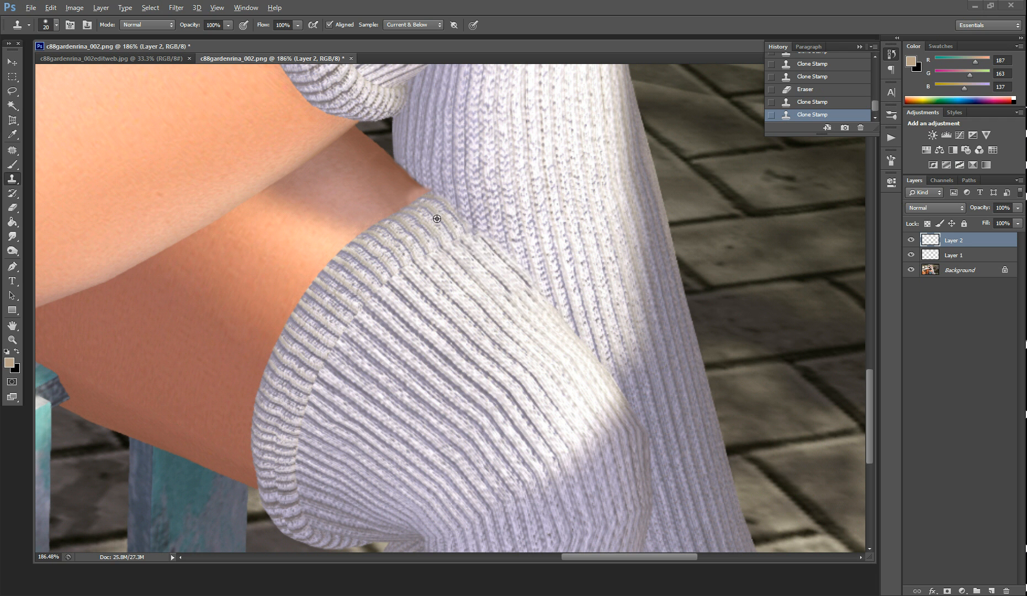
left_click(427, 207, "alt")
left_click_drag(436, 197, 516, 270)
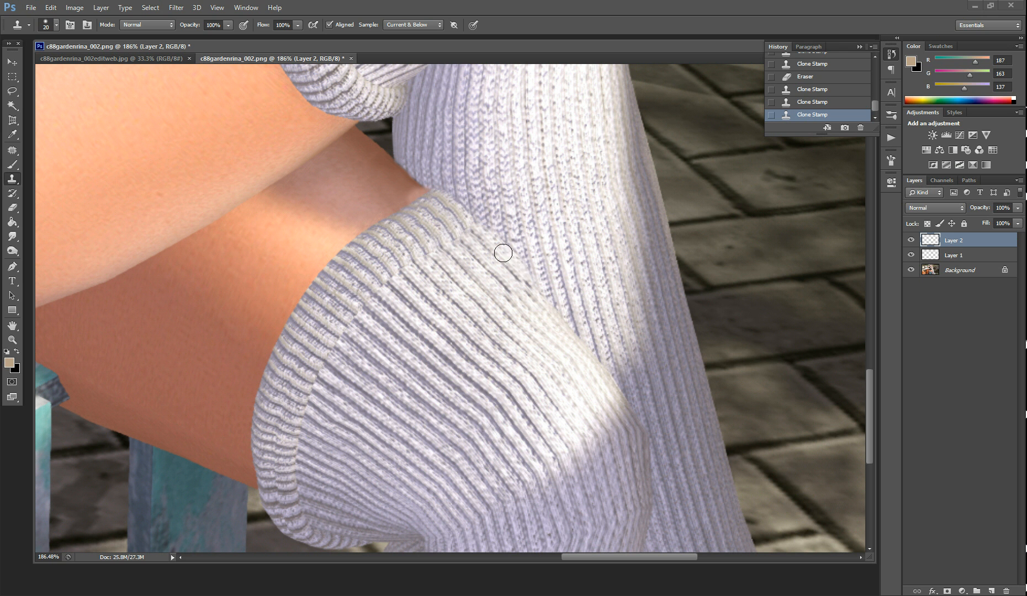
key("alt")
left_click(13, 208)
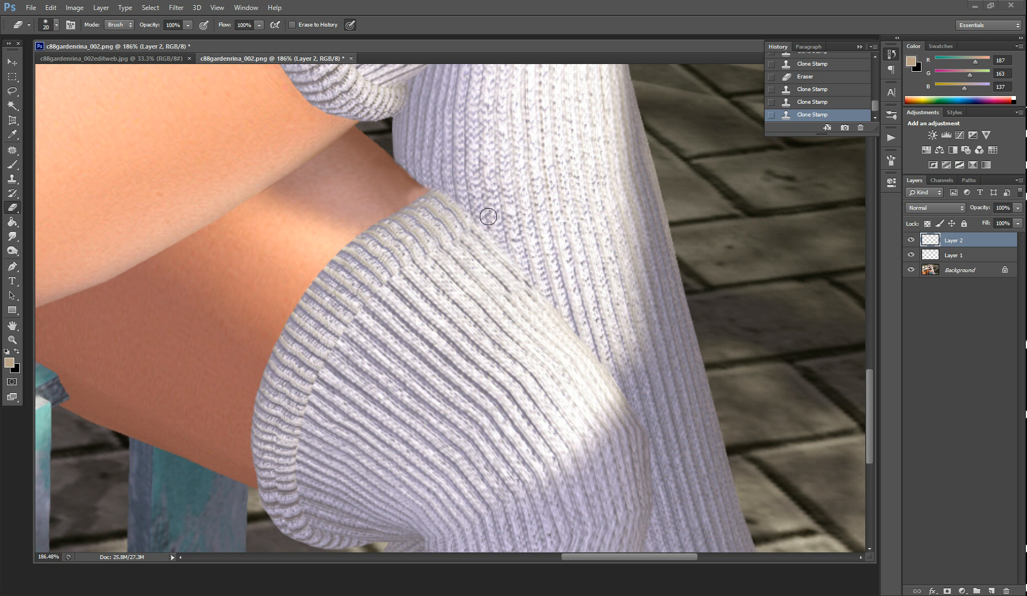
left_click_drag(496, 227, 579, 311)
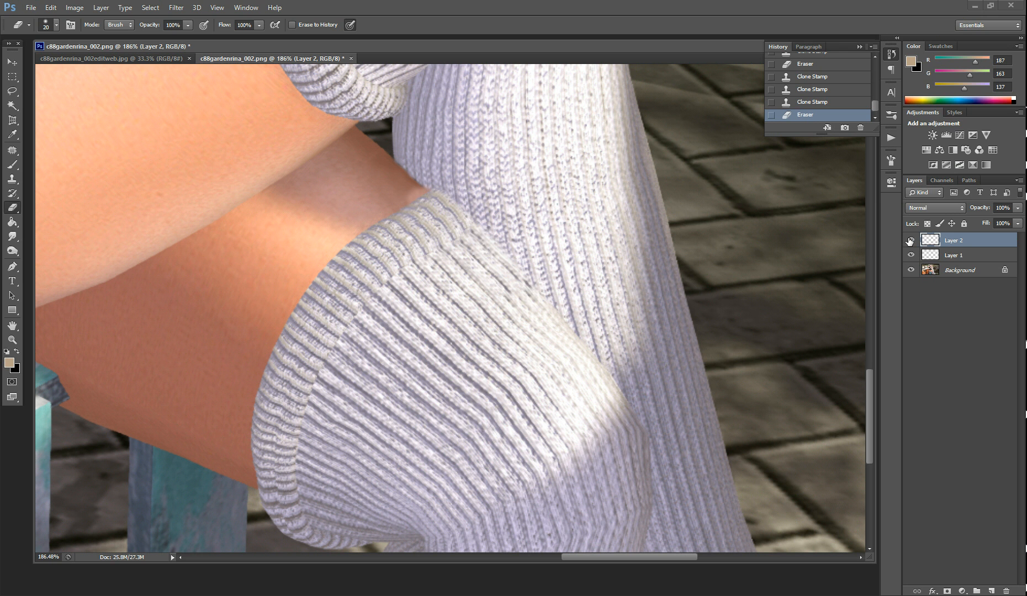
Compare the image before and after retouching, close up and in full, by hiding and reshowing Layer 2 and Layer 1
left_click(910, 240)
left_click(911, 240)
left_click(911, 240)
left_click(911, 240)
scroll(793, 248, "down", 6)
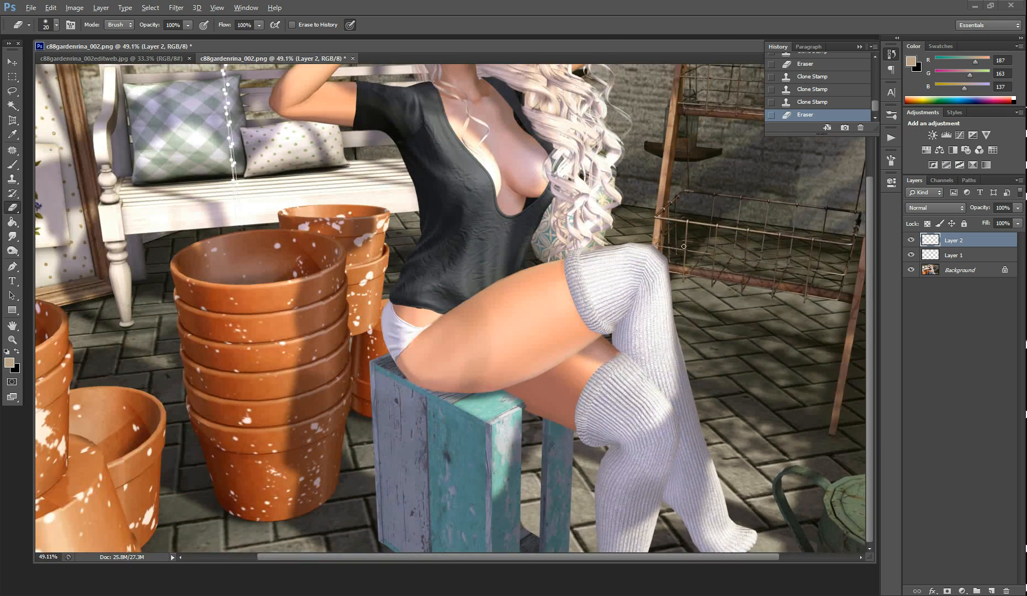
scroll(683, 246, "down", 2)
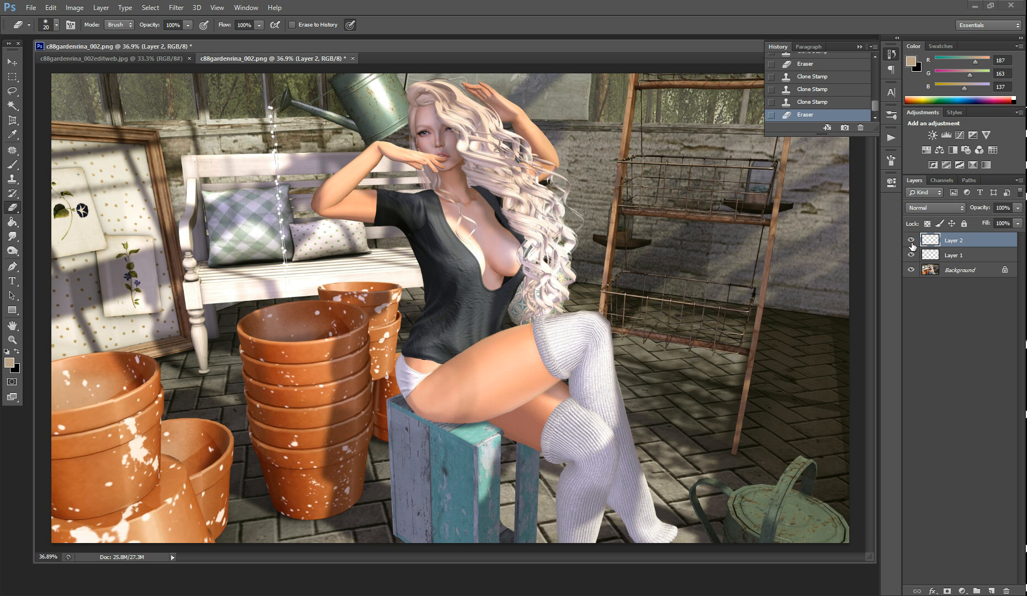
left_click(911, 240)
left_click(911, 255)
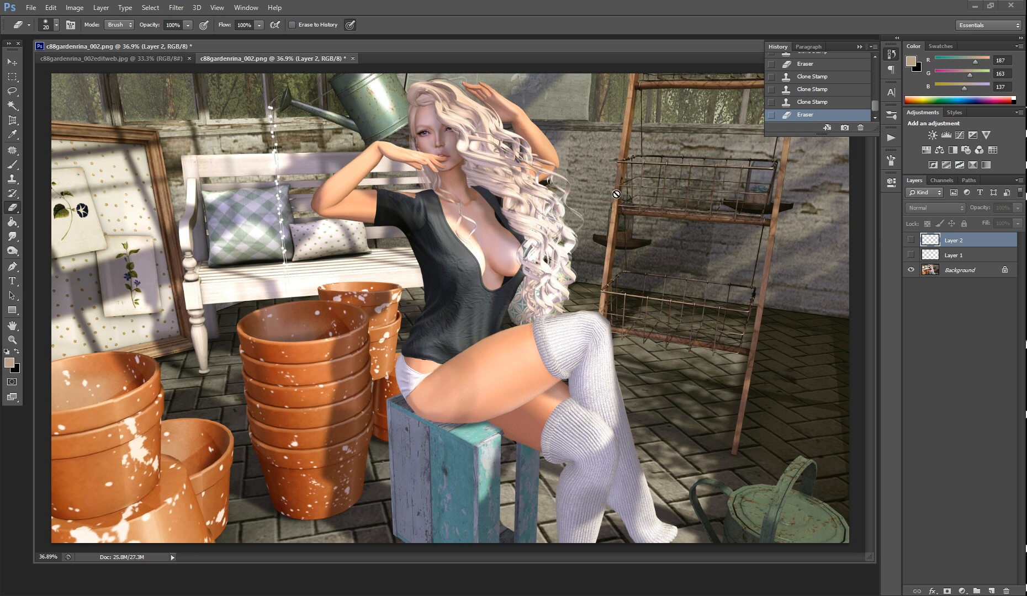
left_click(911, 255)
left_click(911, 240)
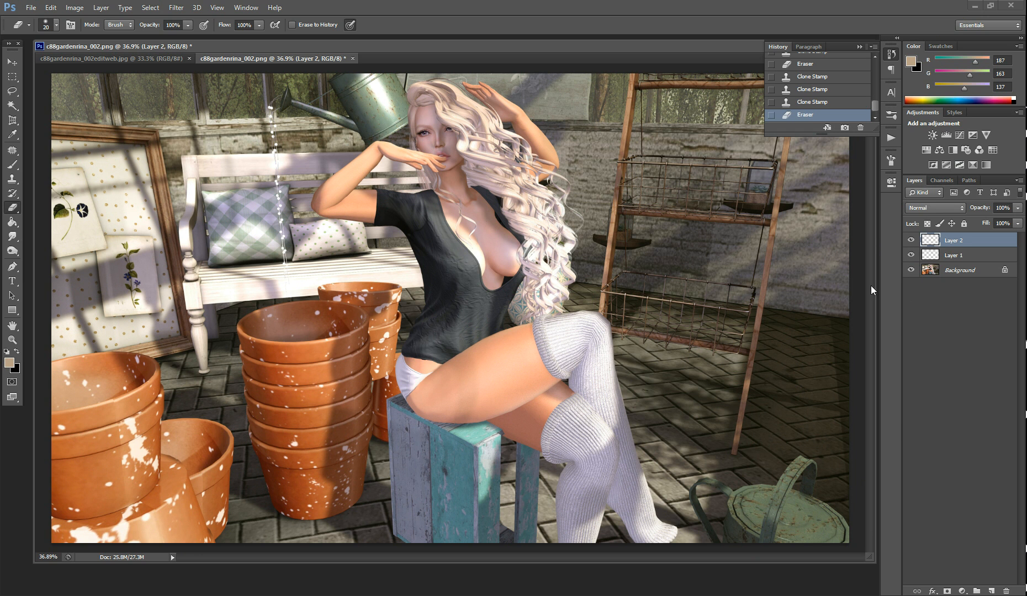